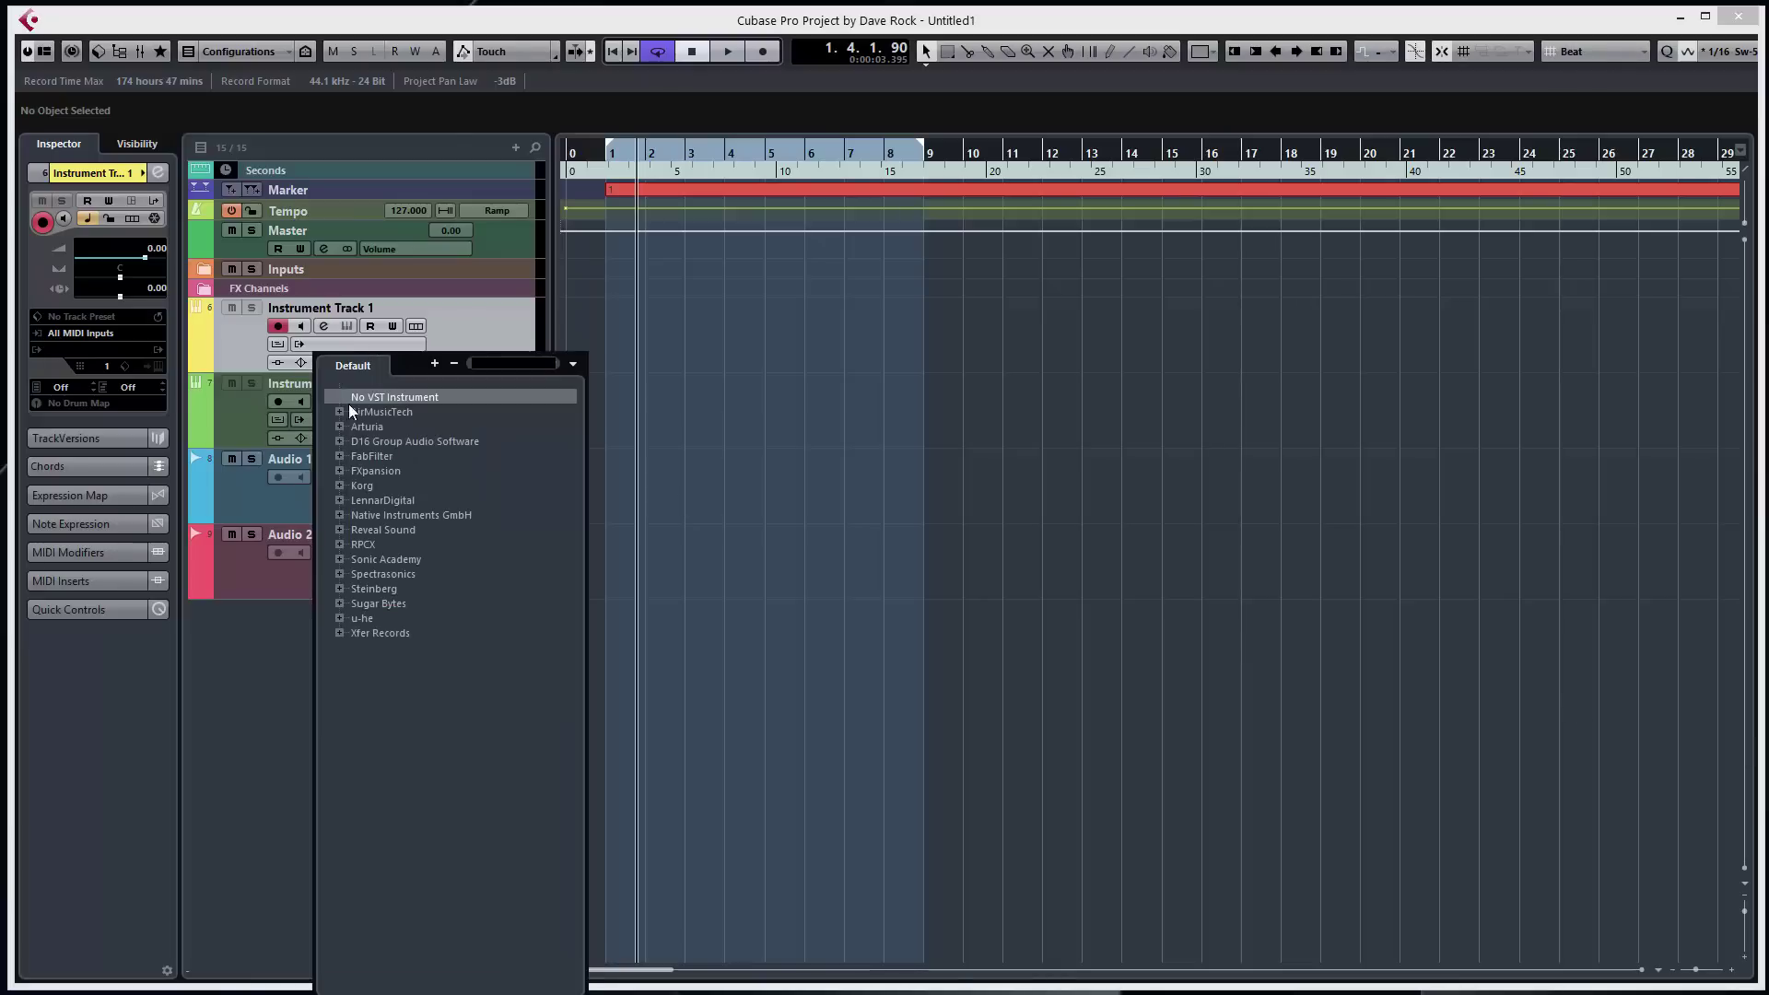
- Load Strike_x64 from AirMusicTech > Air Music Technology onto Instrument Track 1
click(336, 411)
click(358, 427)
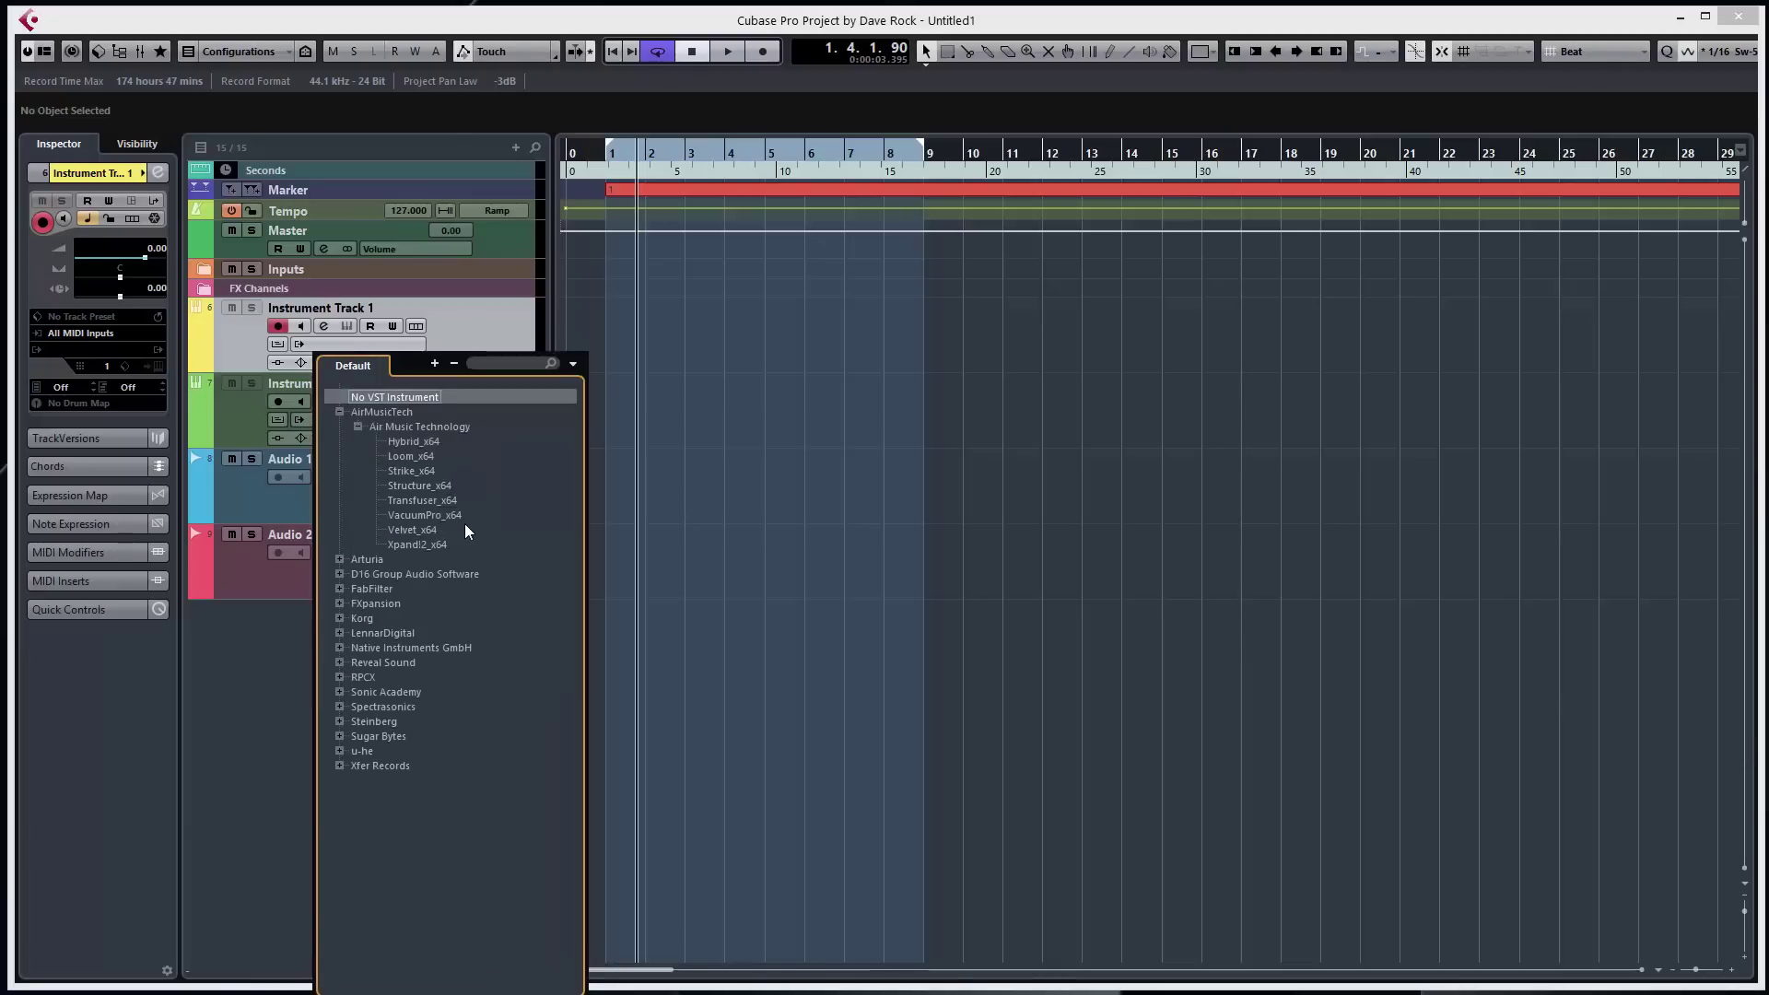
click(411, 470)
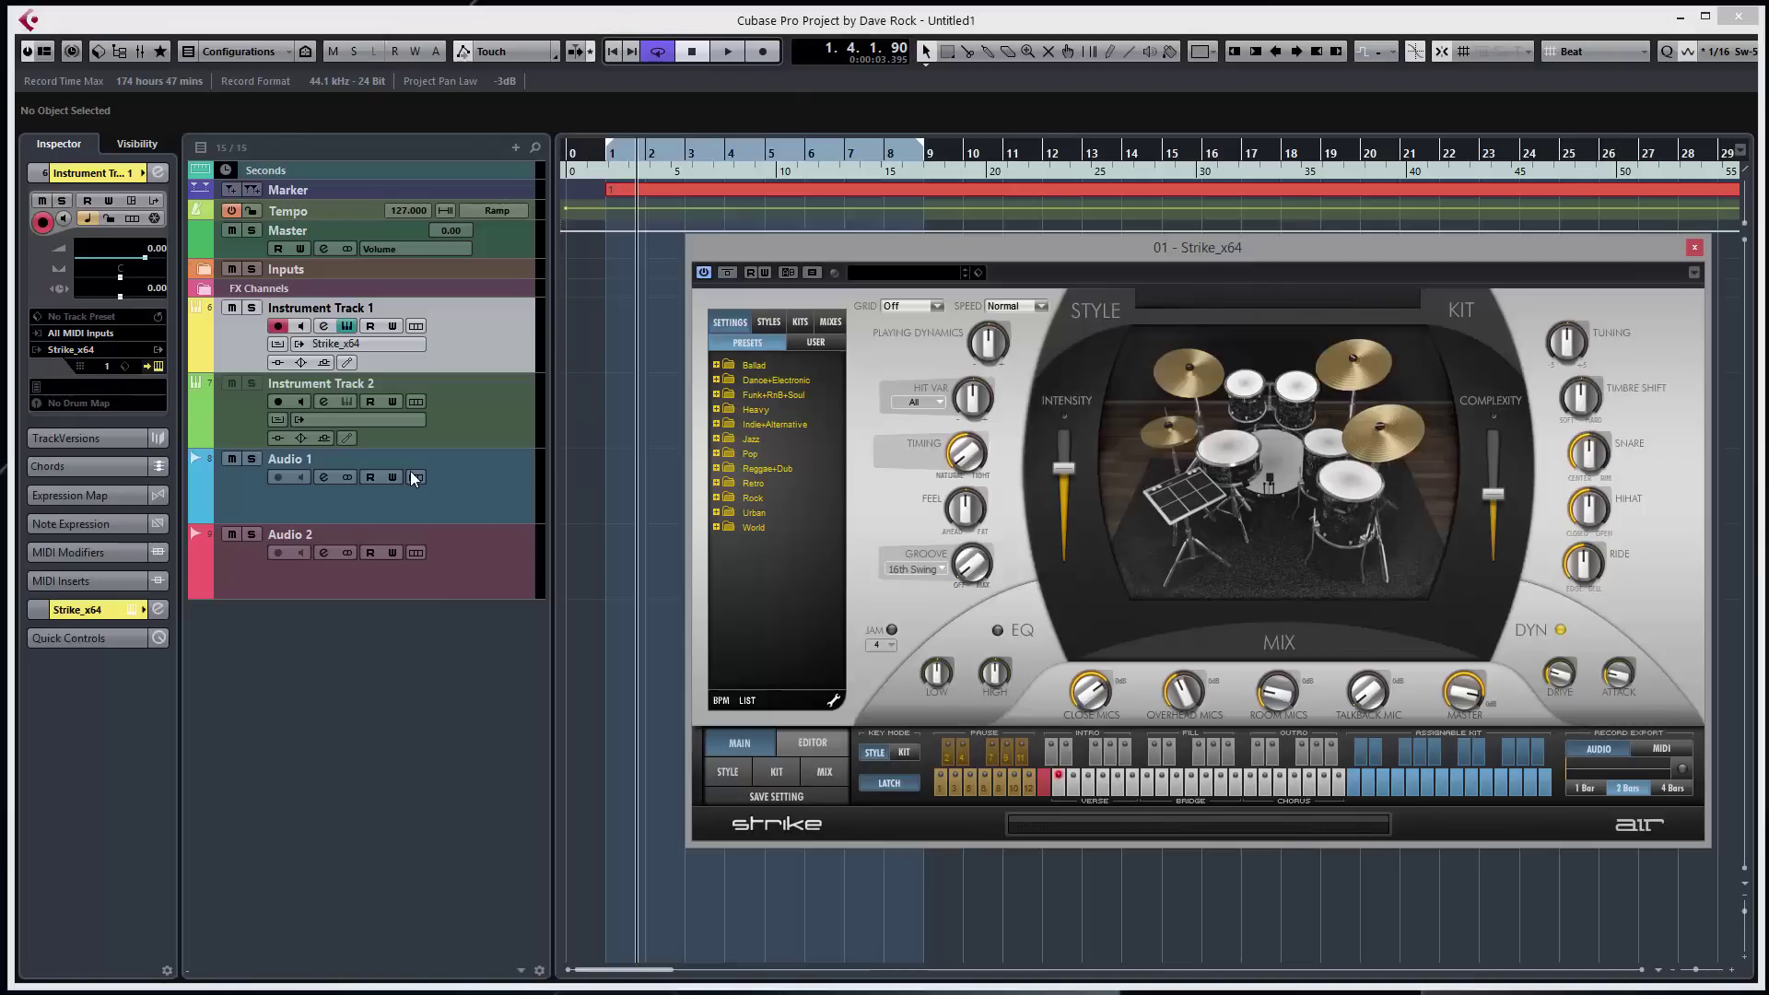
- Audition the Reggae+Dub presets Reggae1 075 and Ska 140 in Strike's browser
drag(1047, 253, 798, 279)
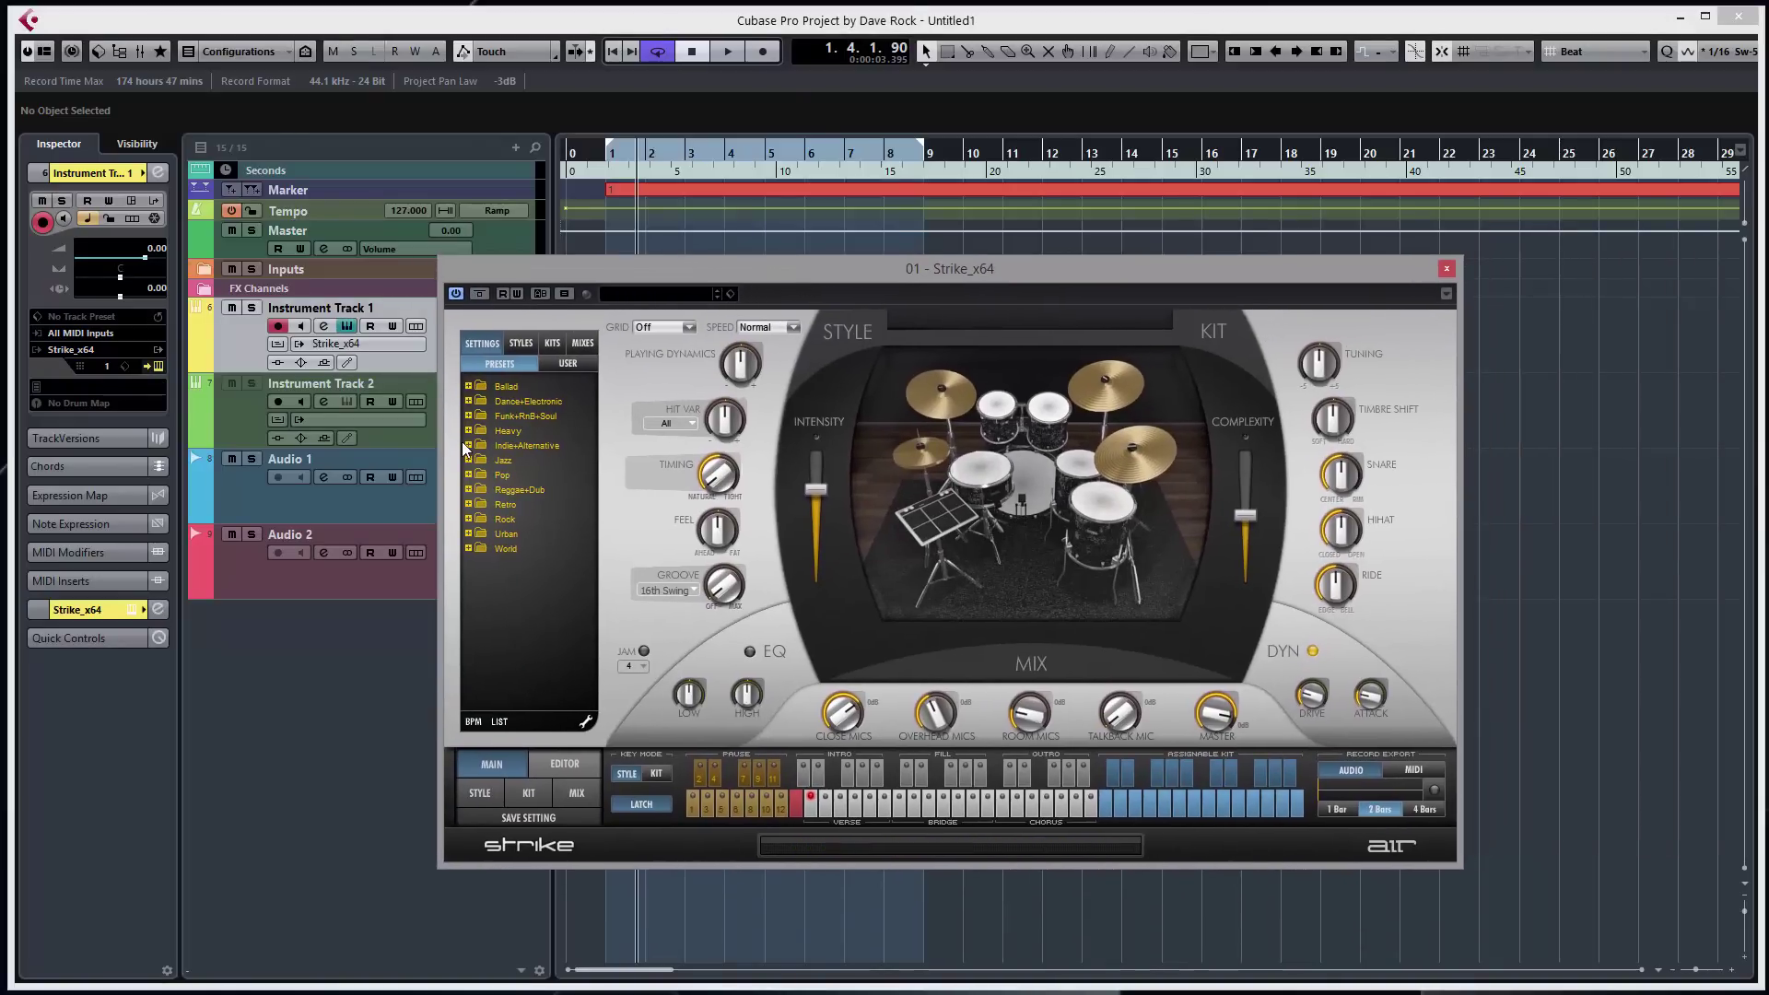
click(467, 489)
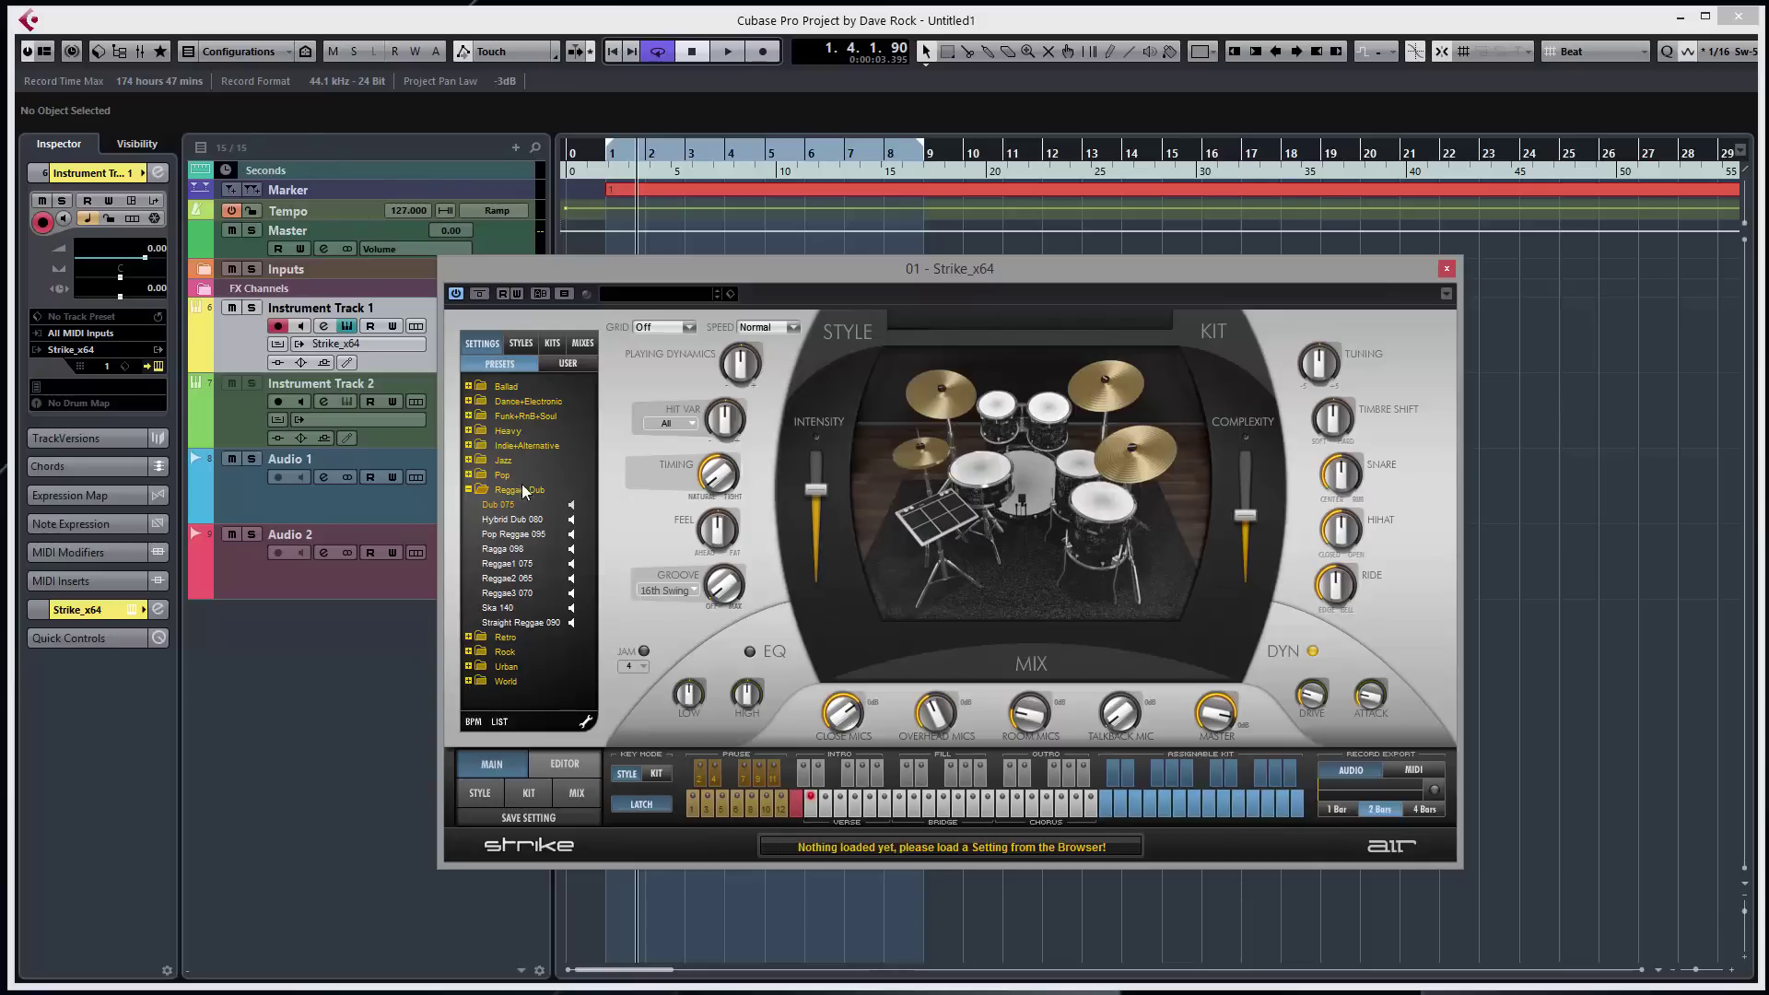
click(572, 563)
click(574, 608)
- Audition the Pop presets Four On Floor 120, Happy Beat 105, House 125 and Indie Pop 135
click(468, 473)
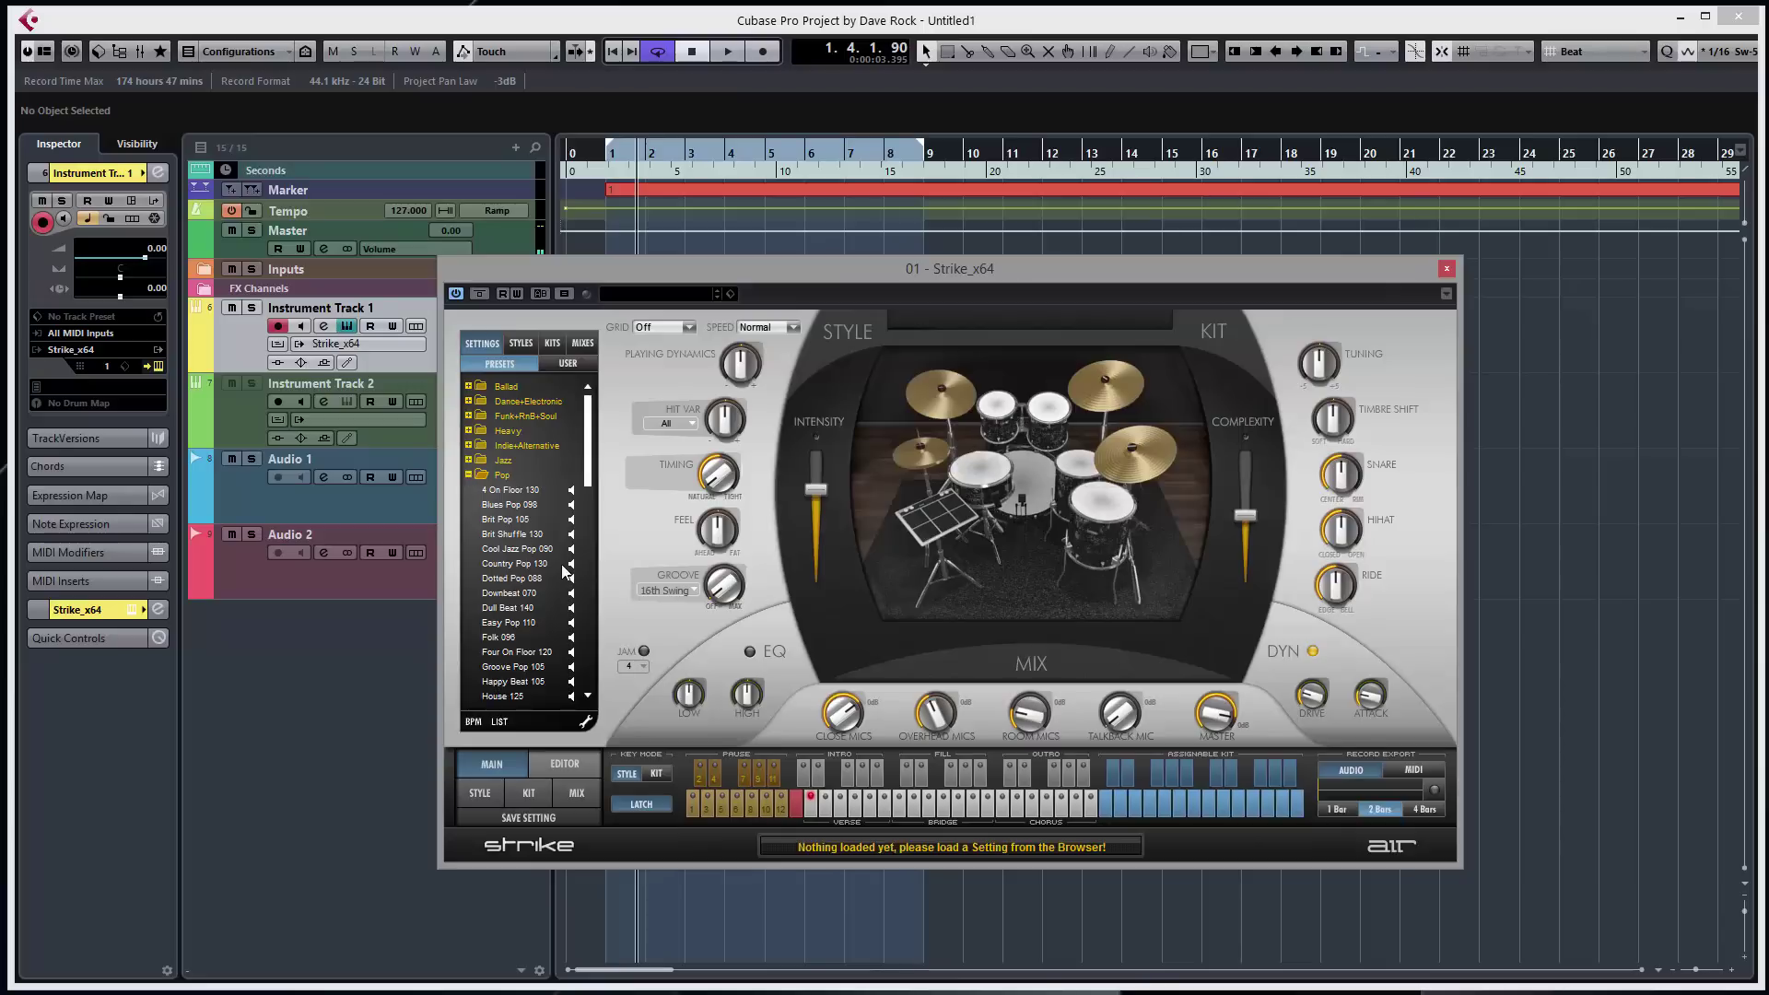
click(571, 652)
click(571, 682)
click(572, 695)
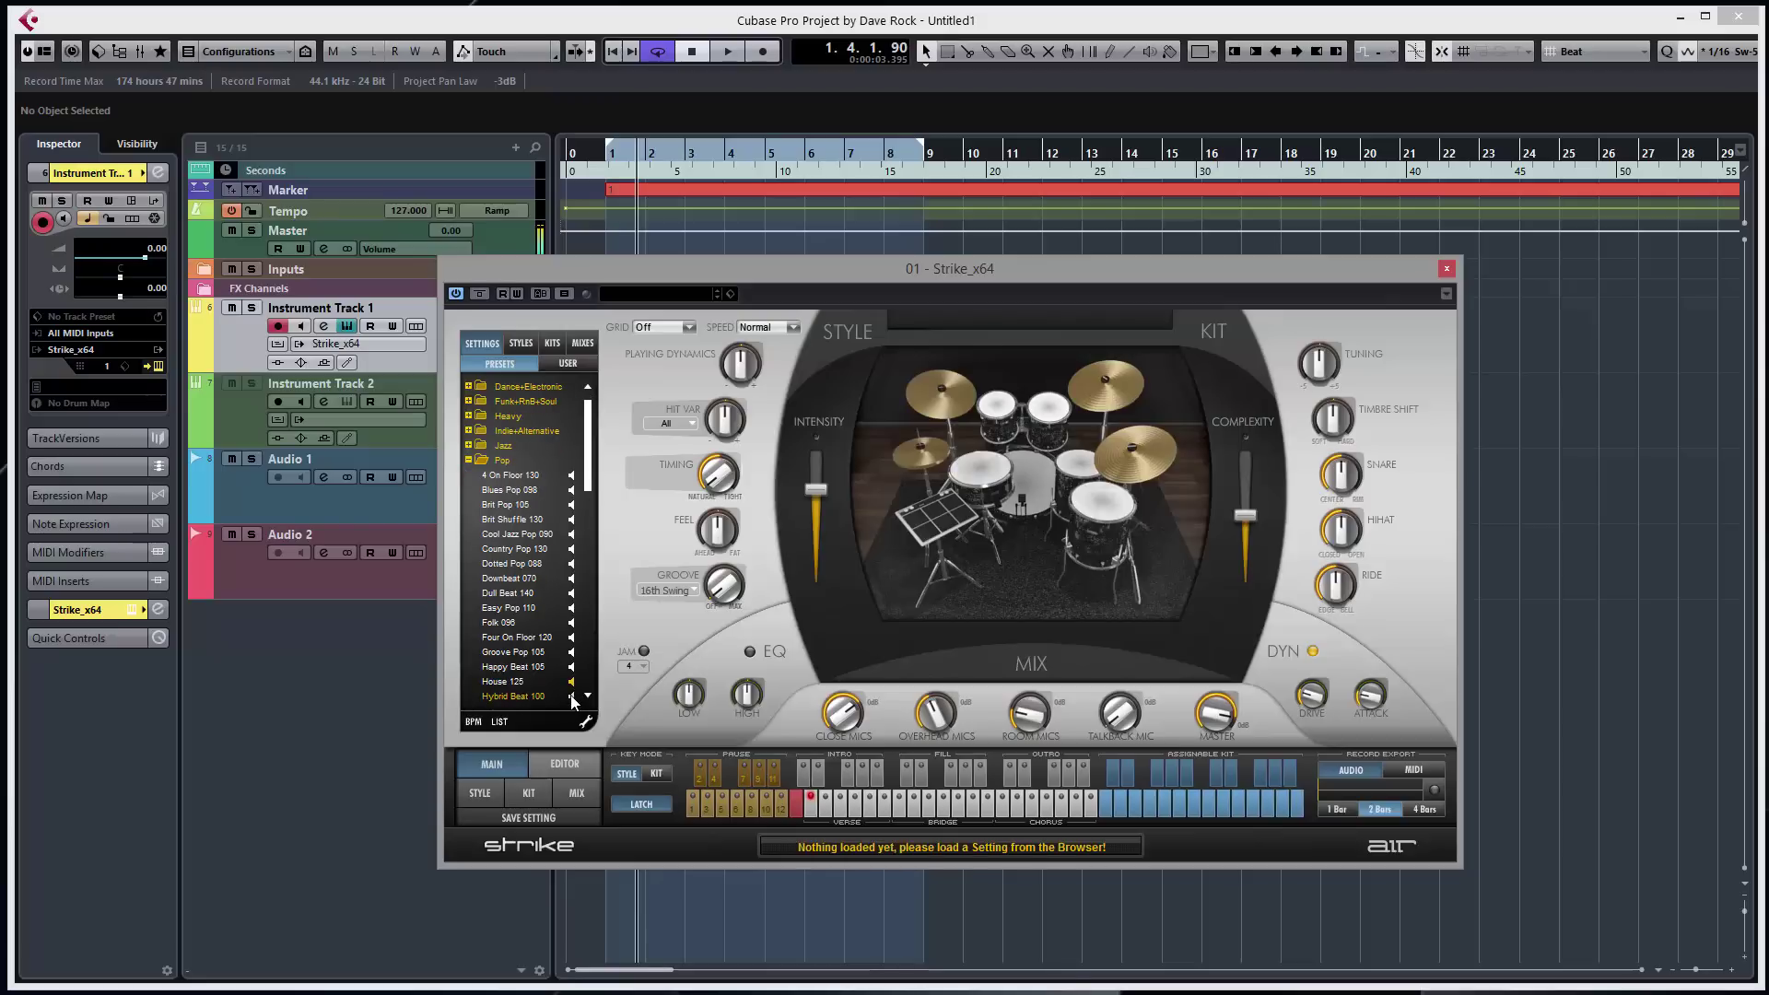
click(571, 682)
click(572, 697)
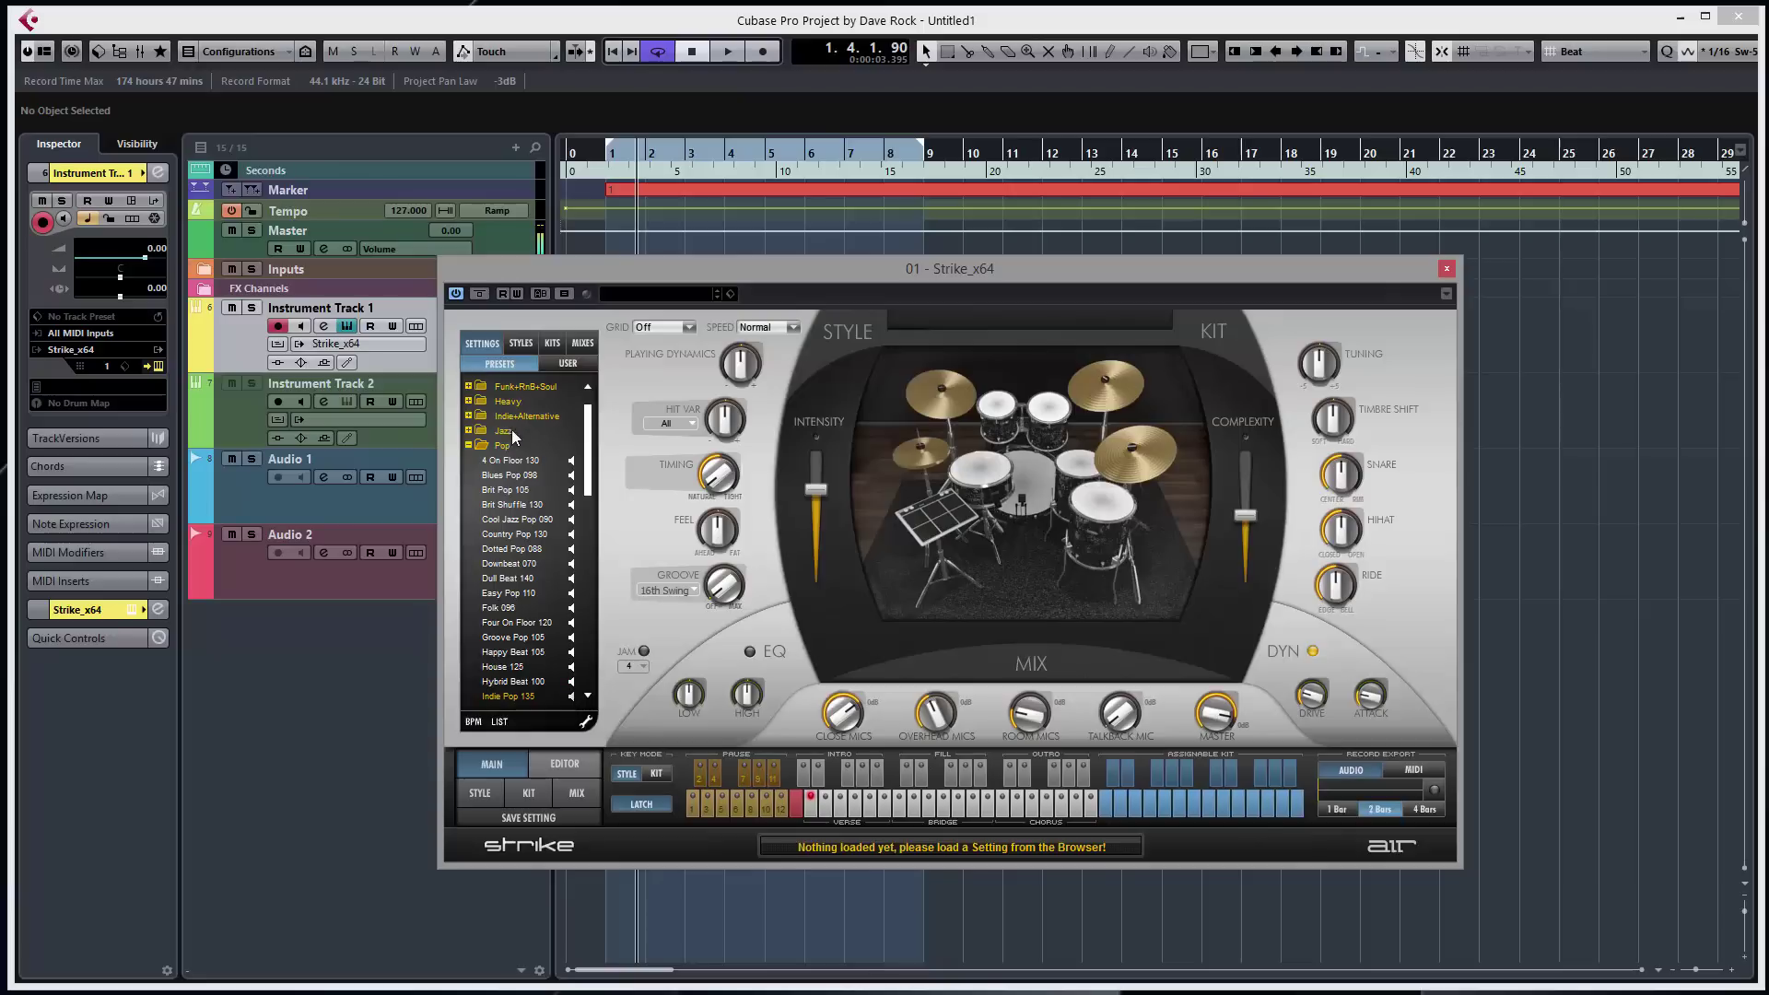
- Audition Dance+Electronic presets Electro 120, Electro 125, Hybrid House122, Culture Beatz 090 and Dance1 124
click(470, 447)
click(468, 401)
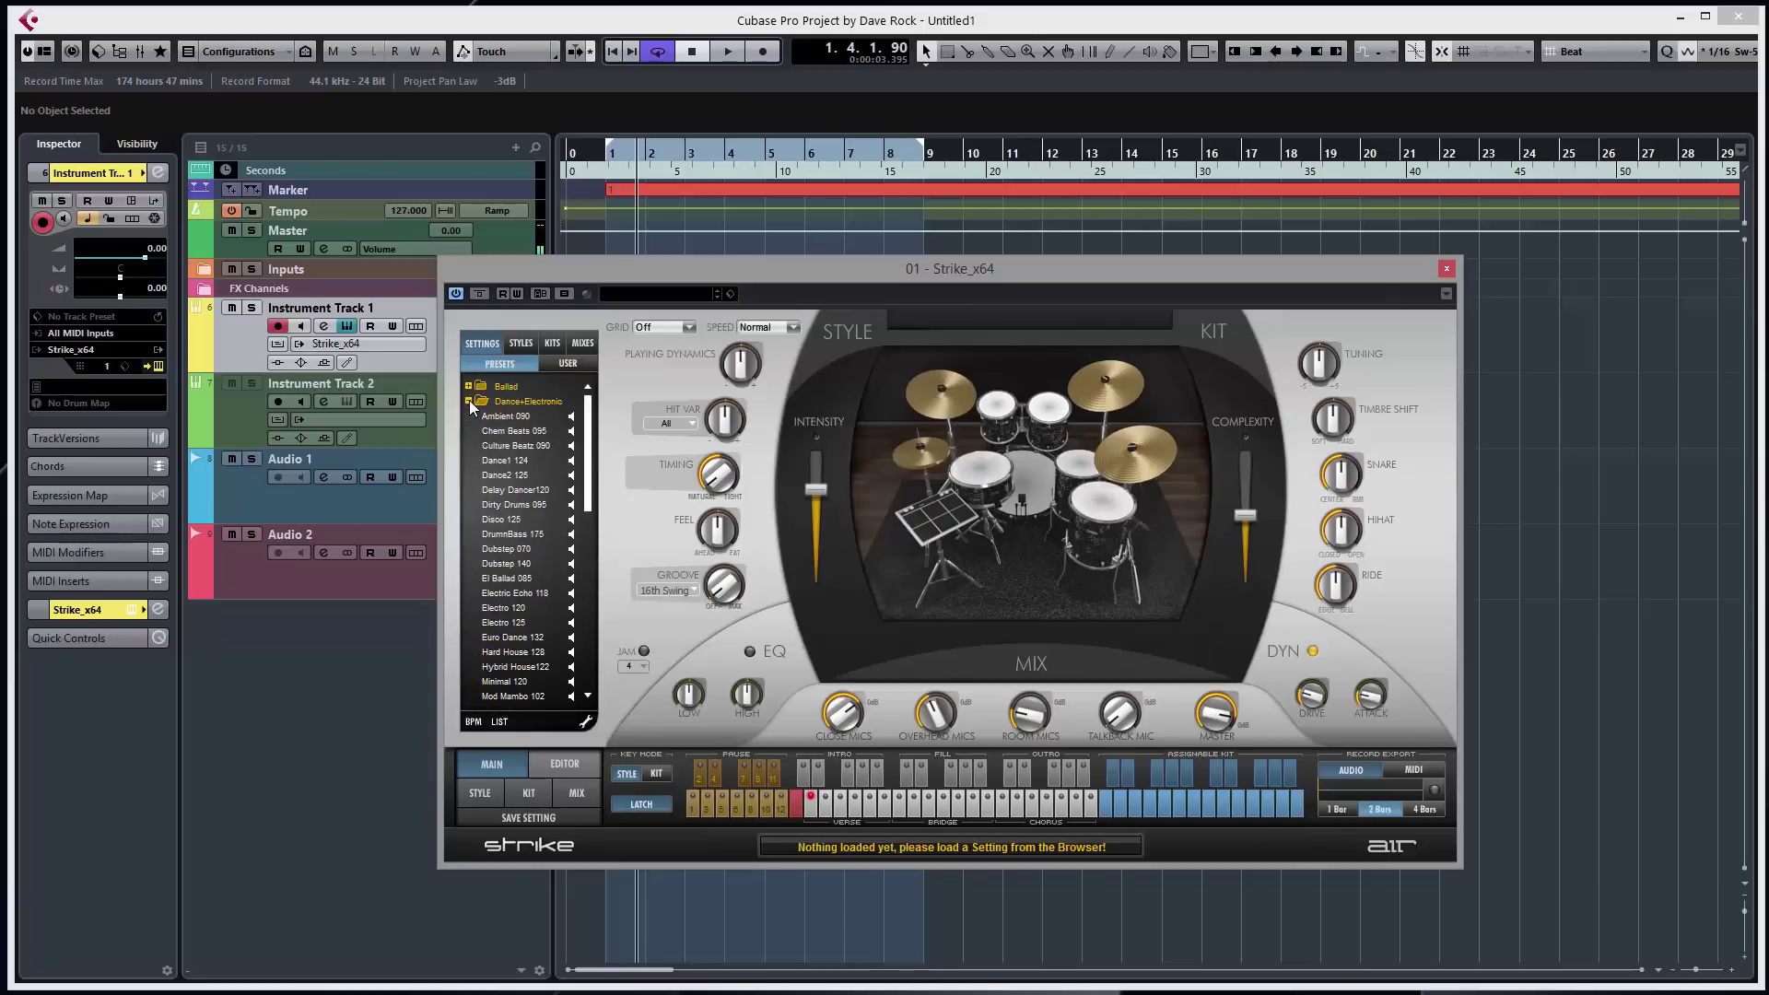
click(572, 609)
click(571, 624)
click(571, 667)
click(571, 446)
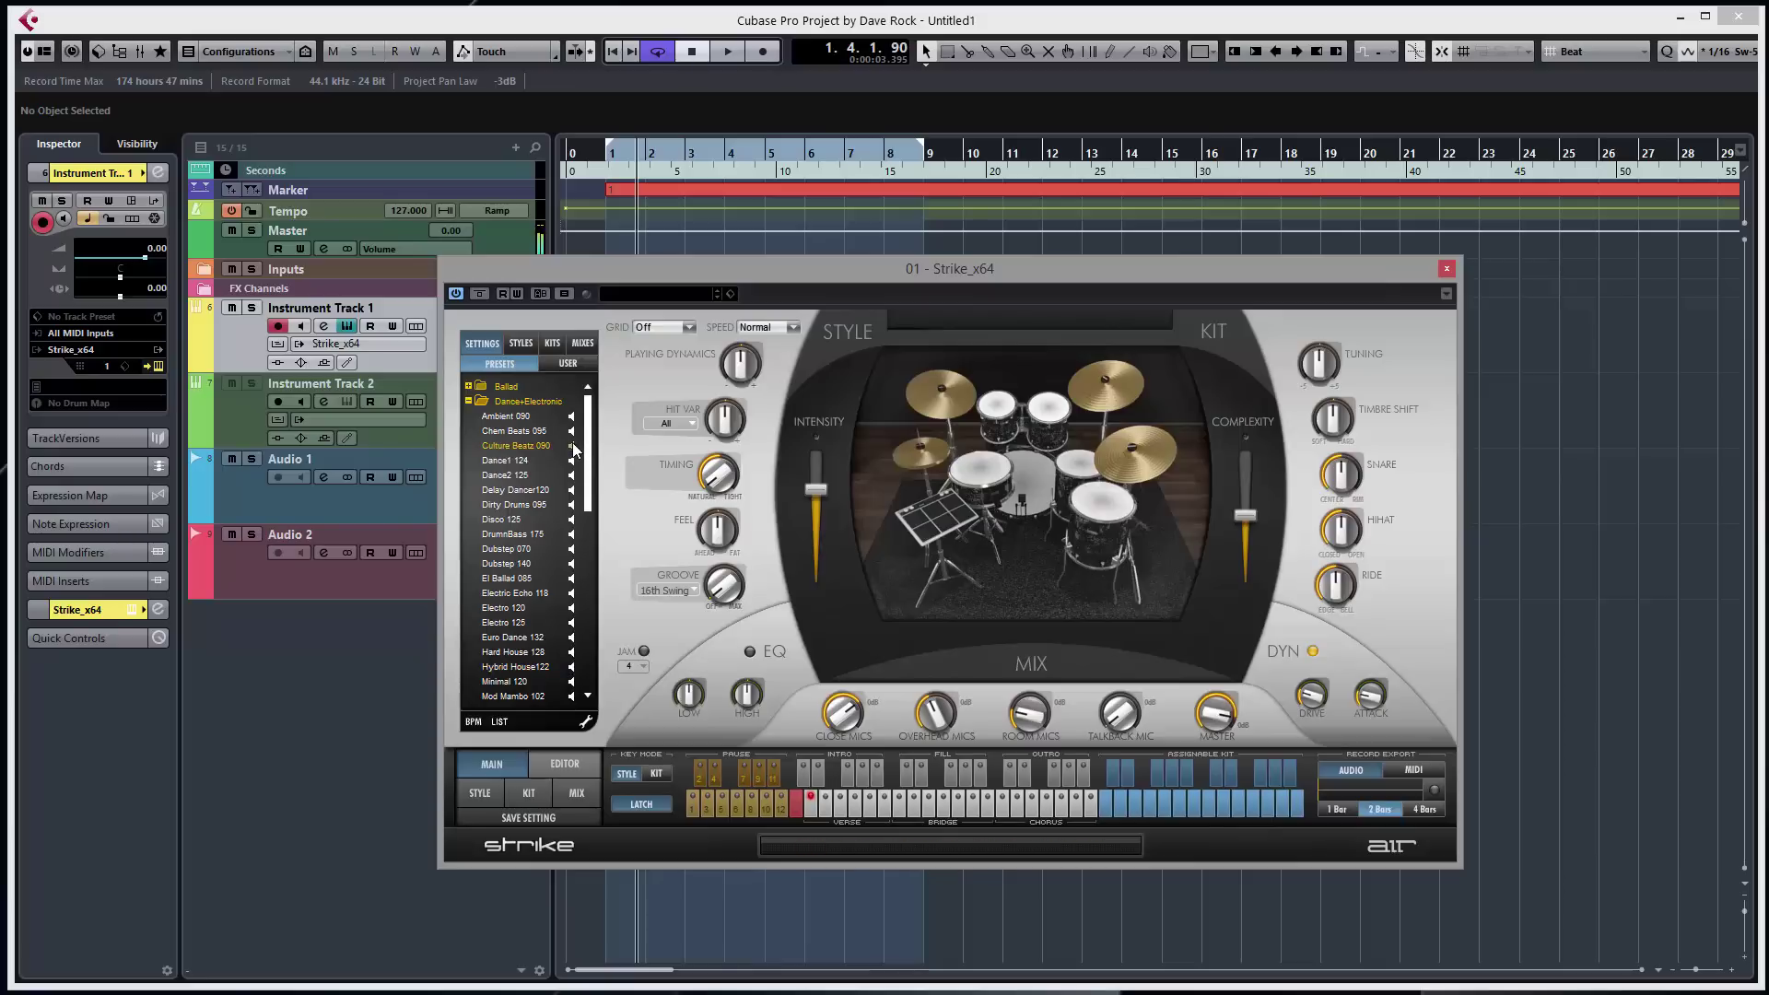
click(571, 461)
drag(590, 452, 546, 549)
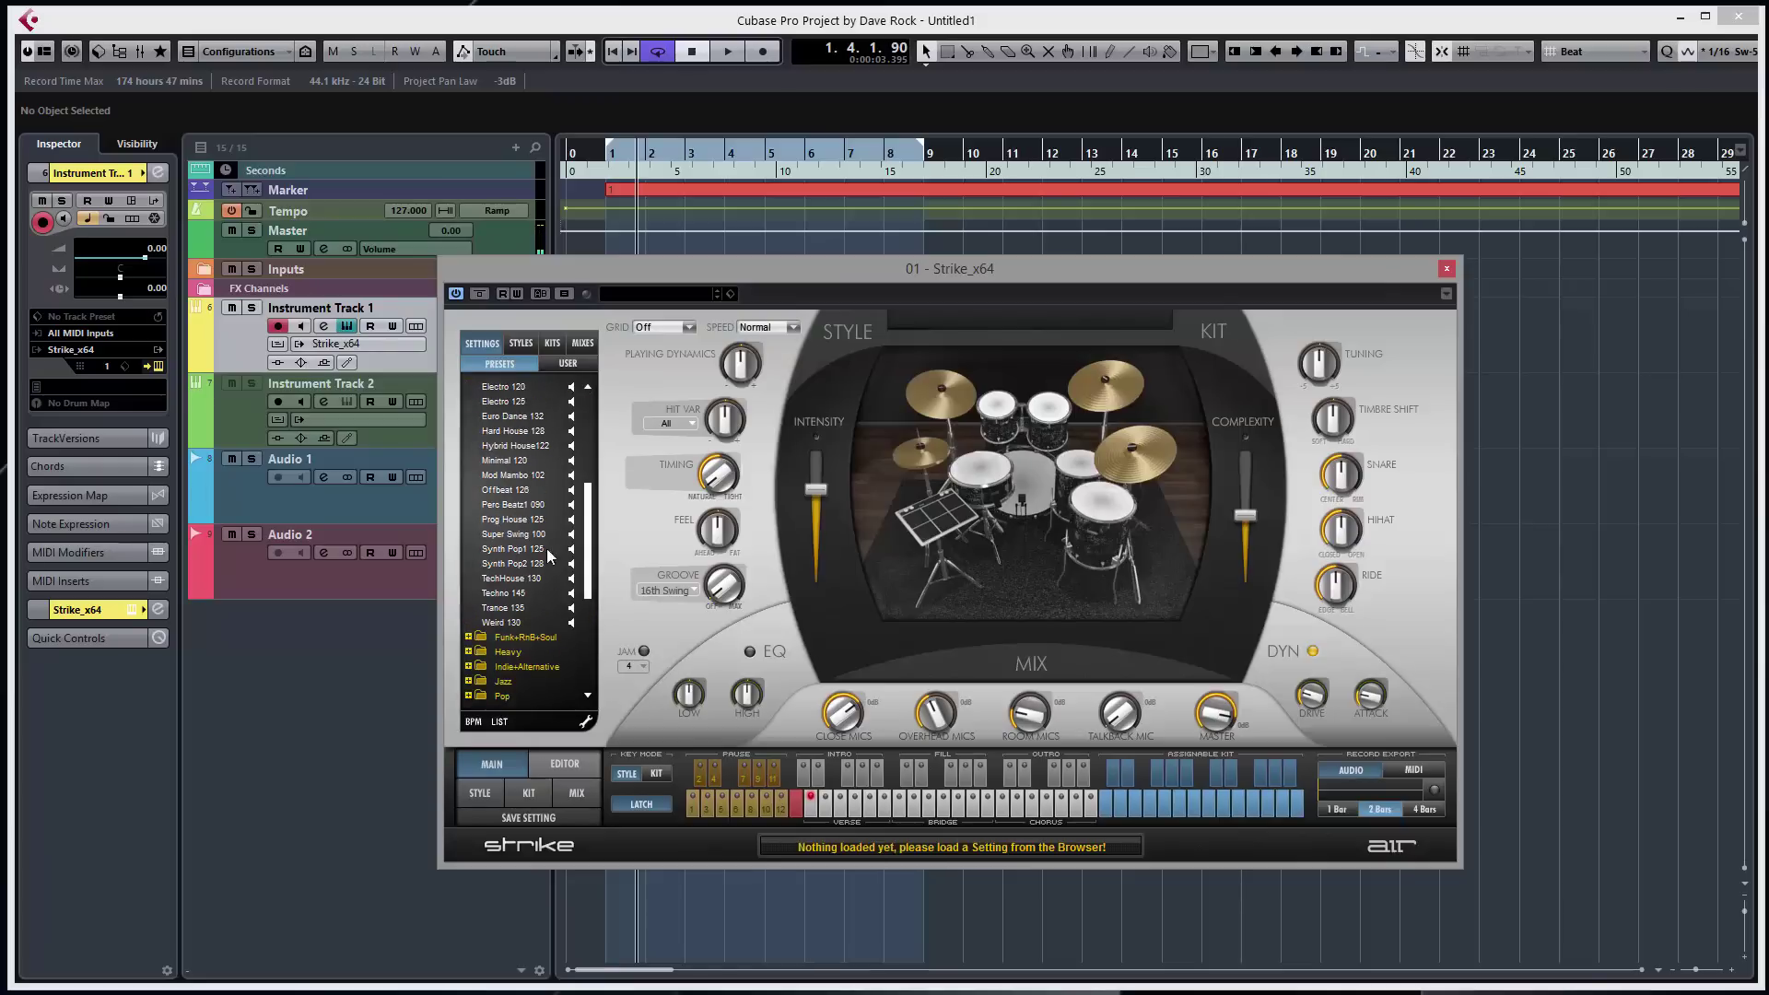
- Load the Minimal 120 preset and play its Verse A pattern once
click(571, 460)
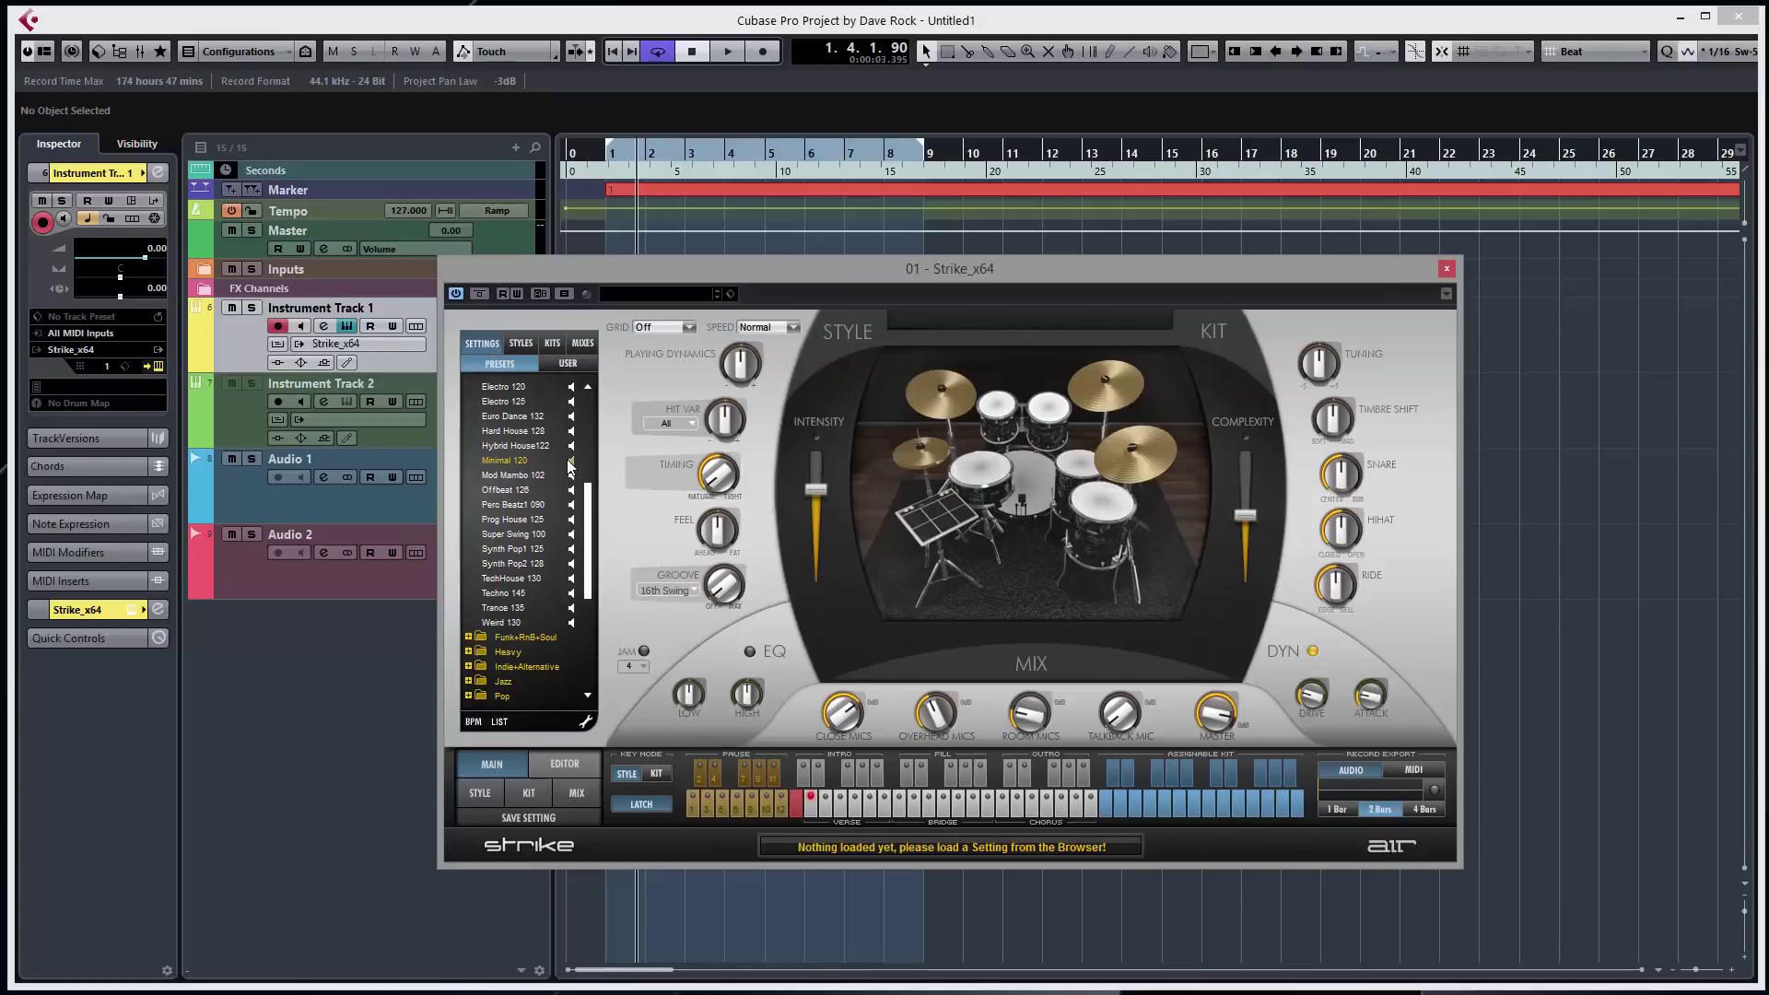
double_click(503, 461)
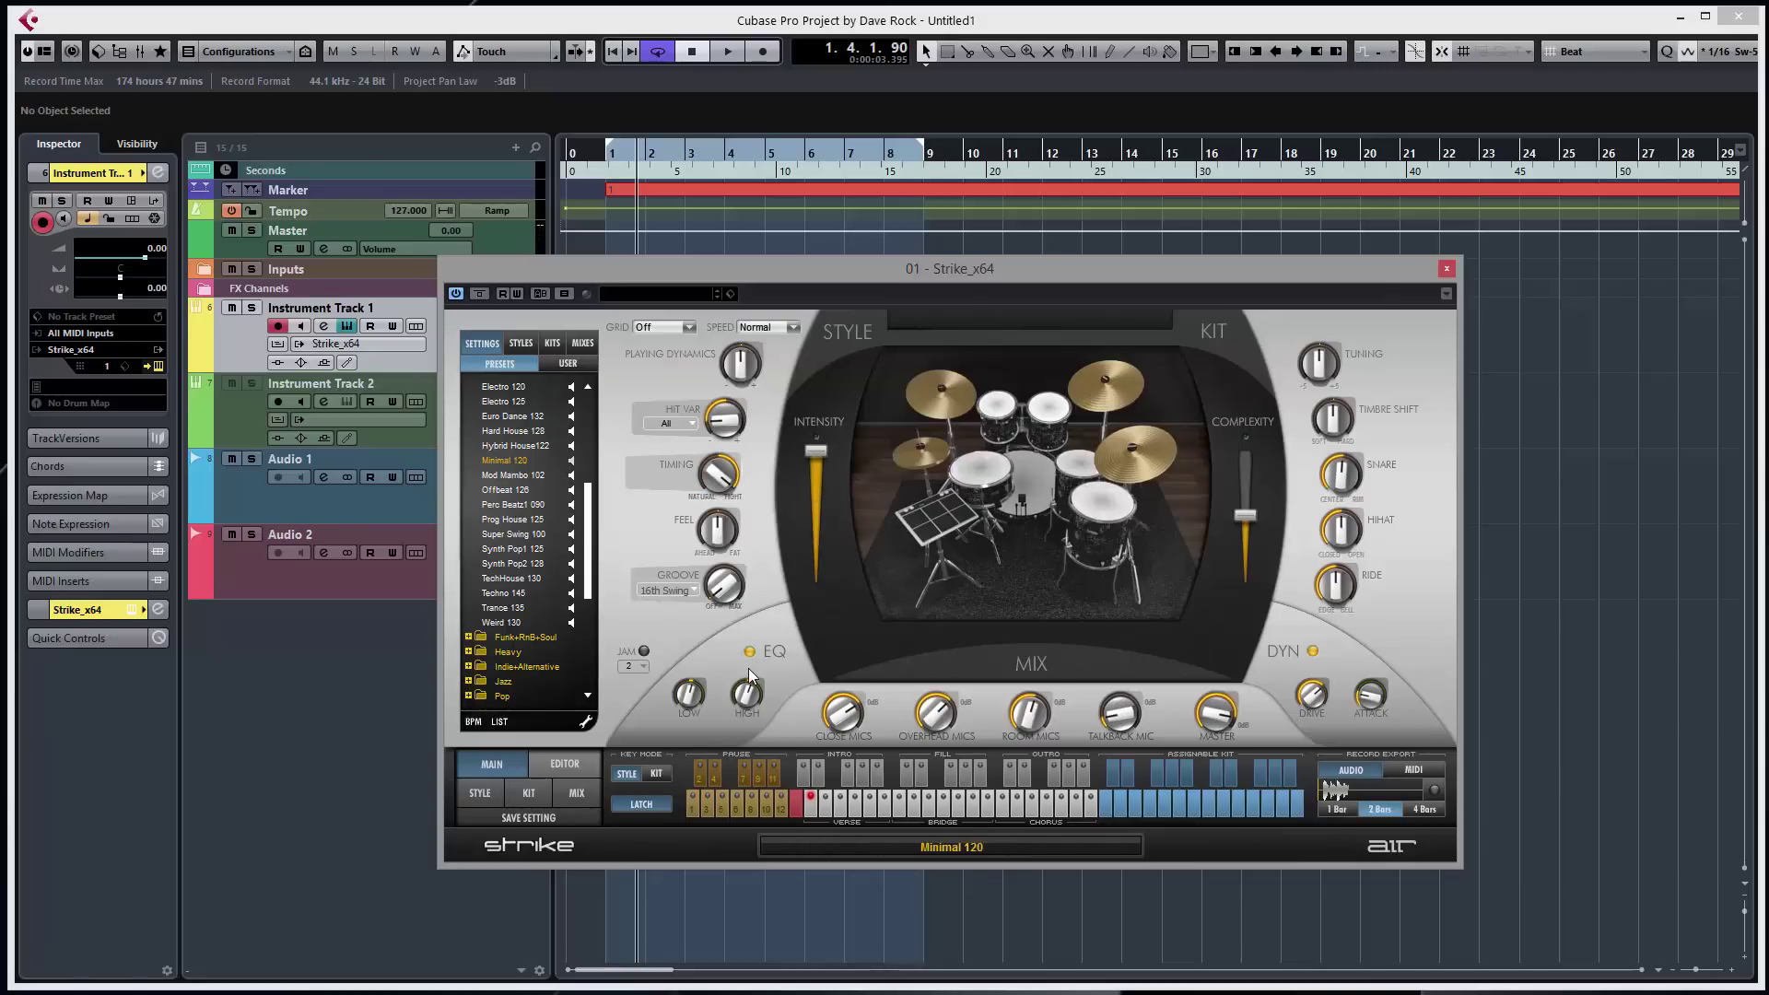
click(811, 805)
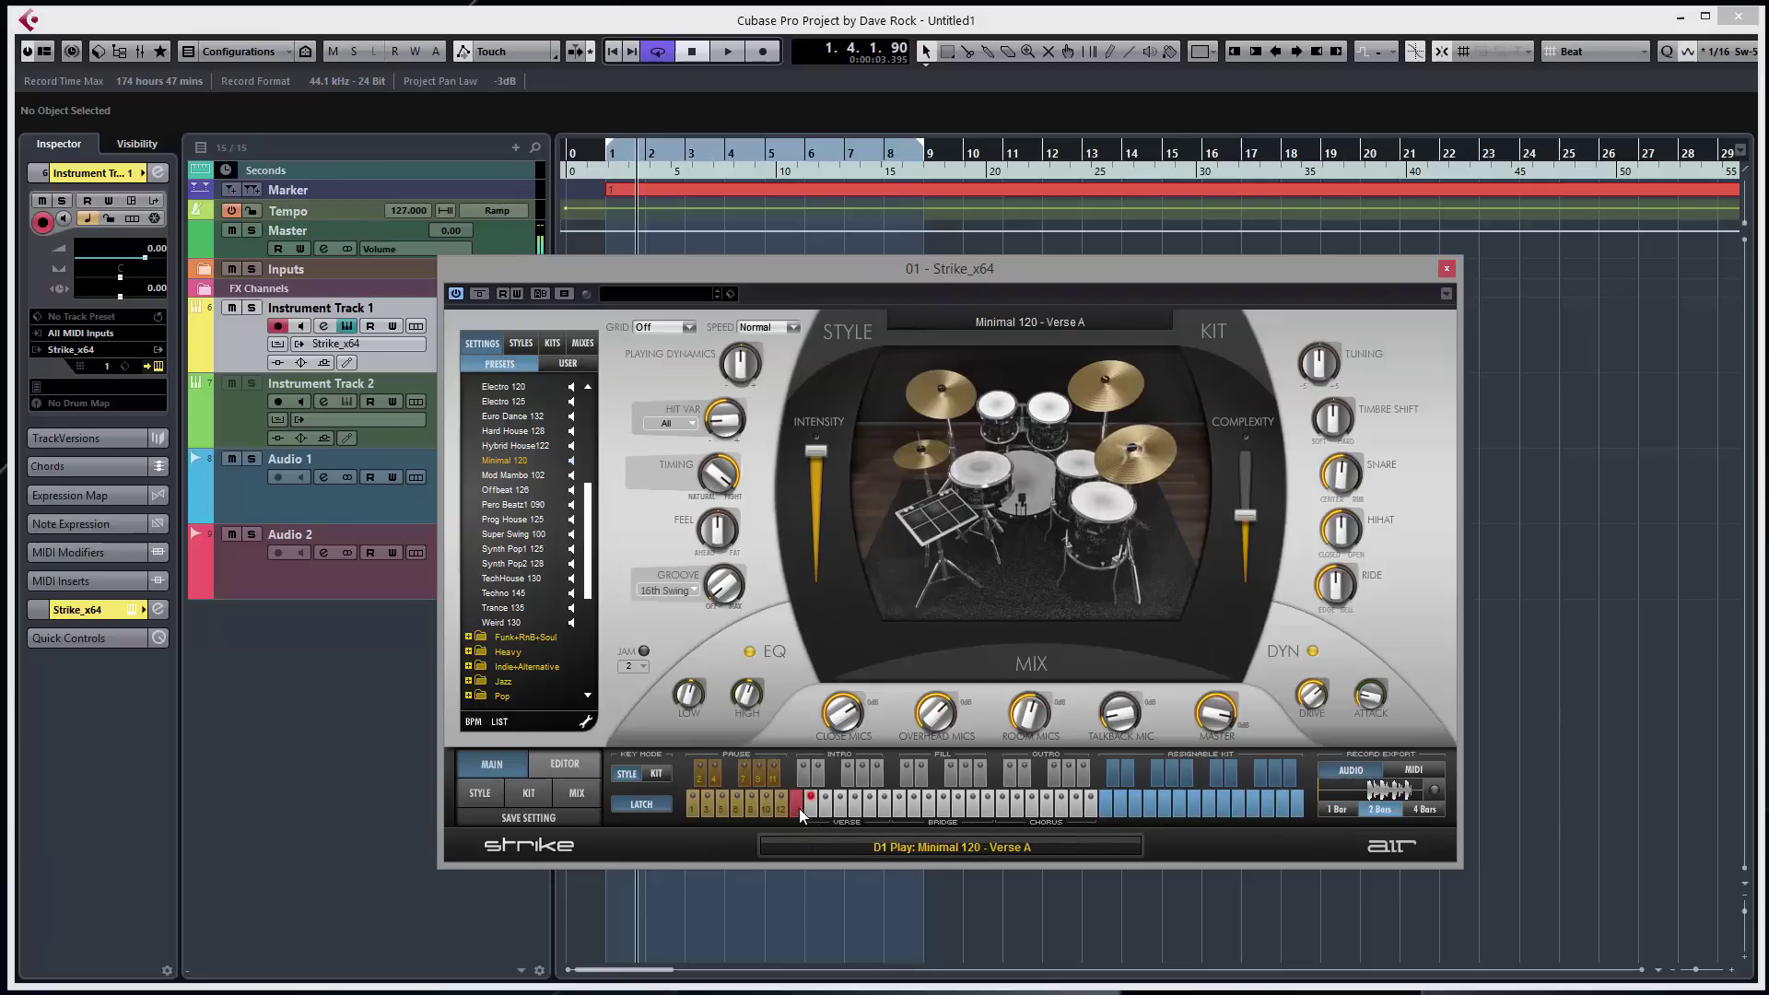
click(798, 809)
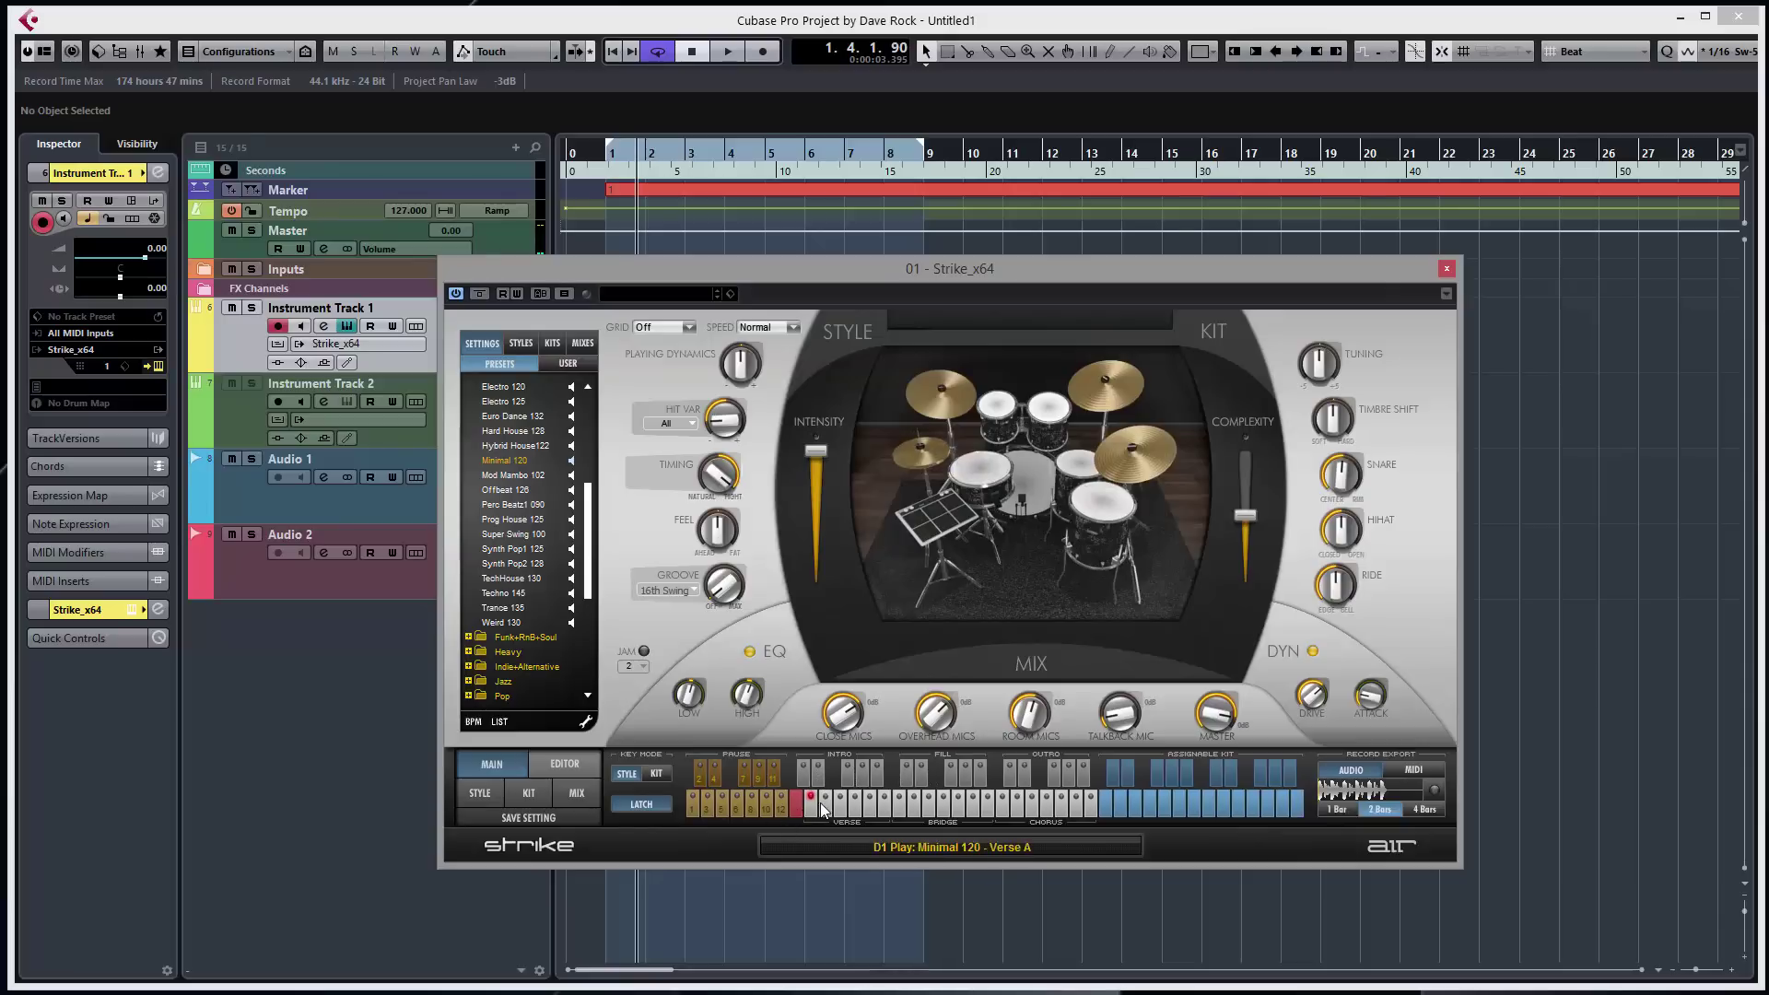
- Play Verse A, trigger Fill A, switch to Verse B, then stop
click(816, 804)
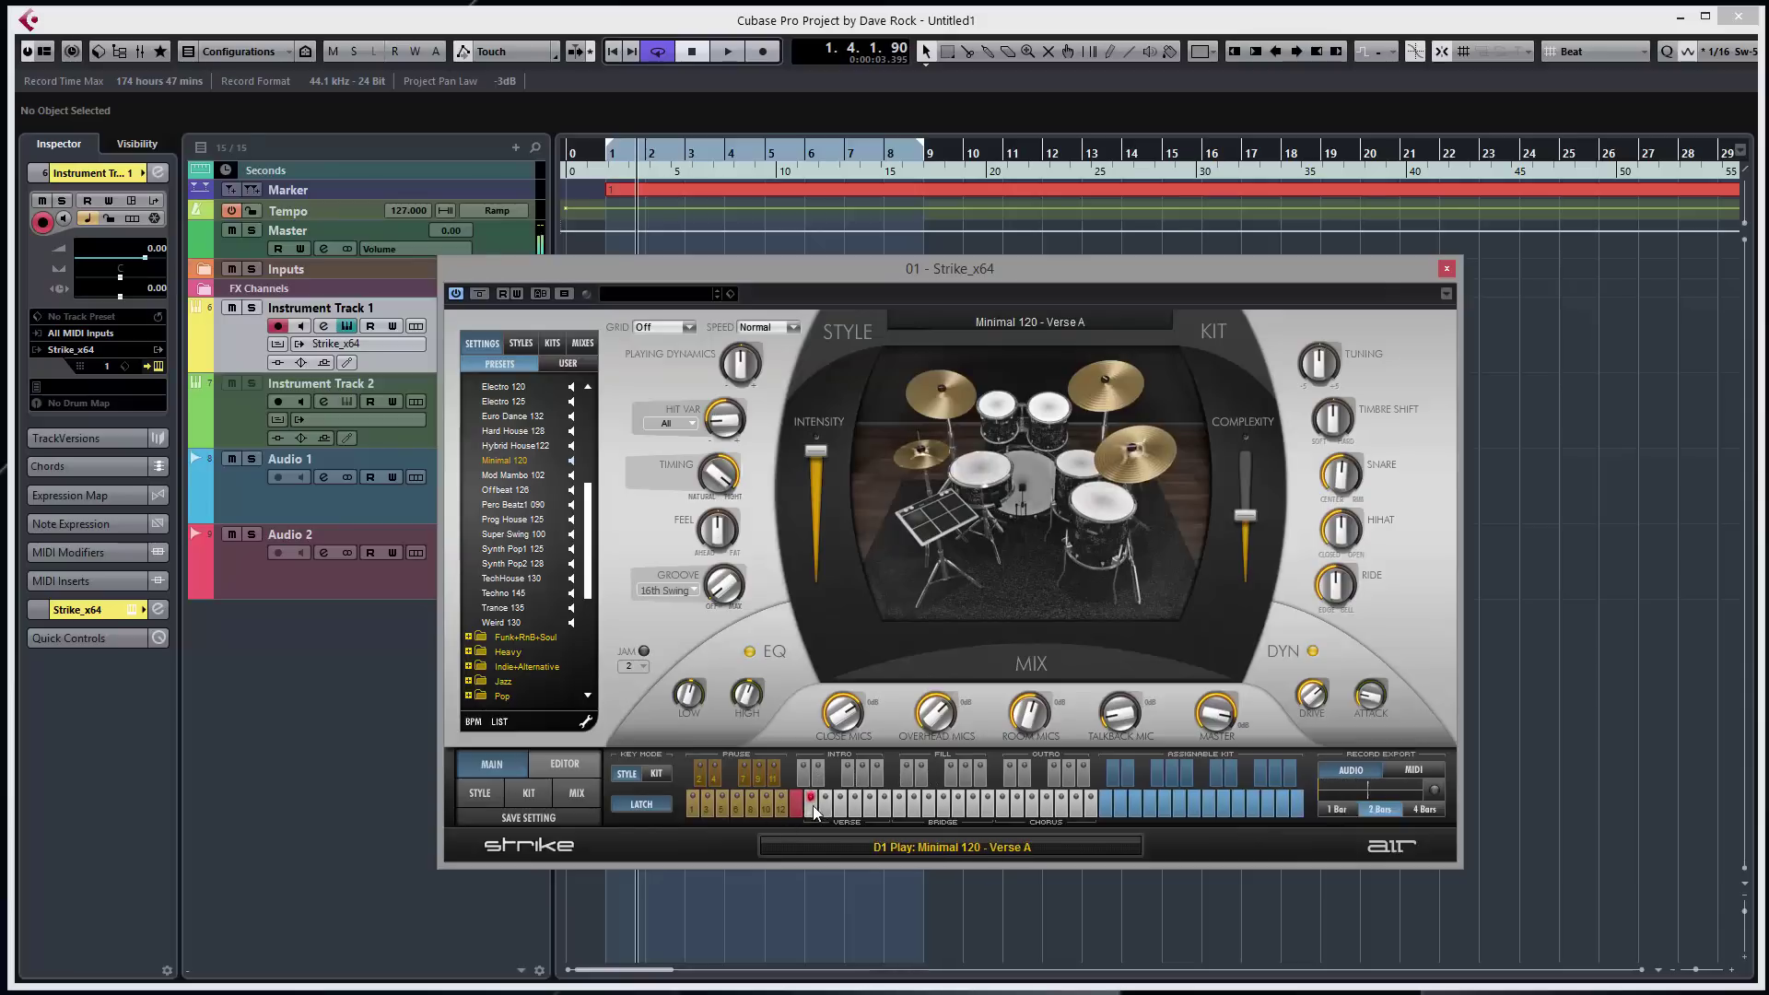
click(907, 779)
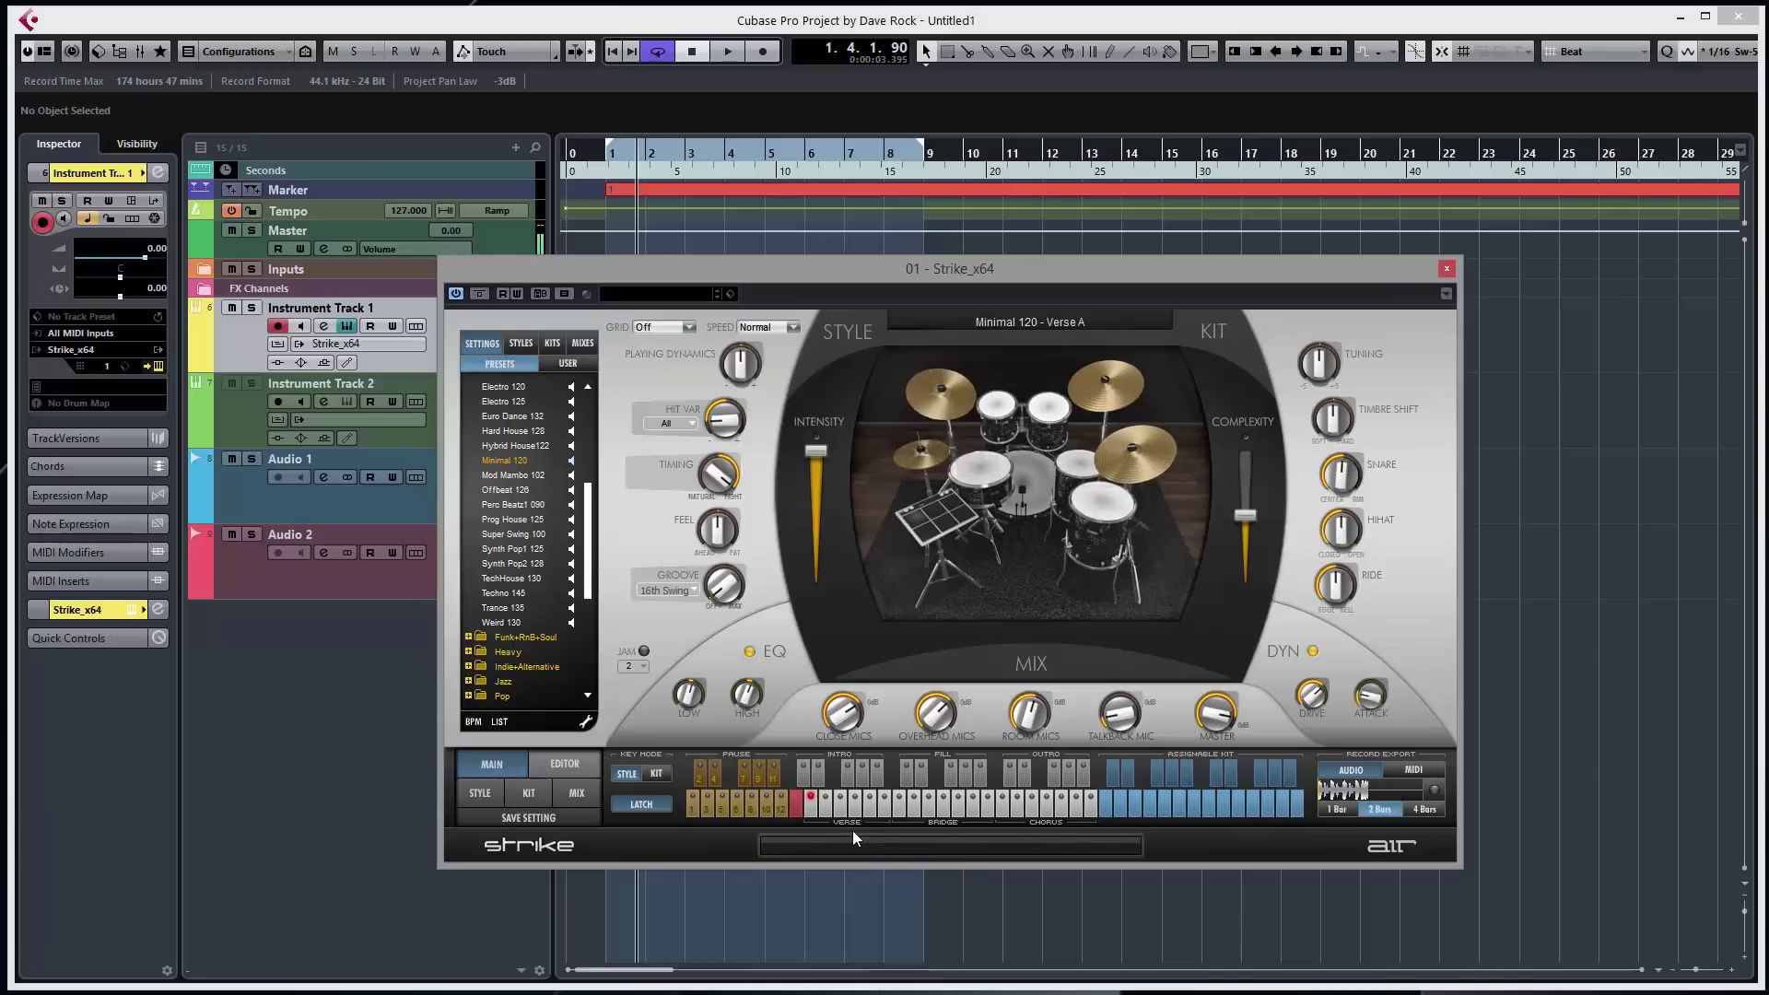
click(825, 809)
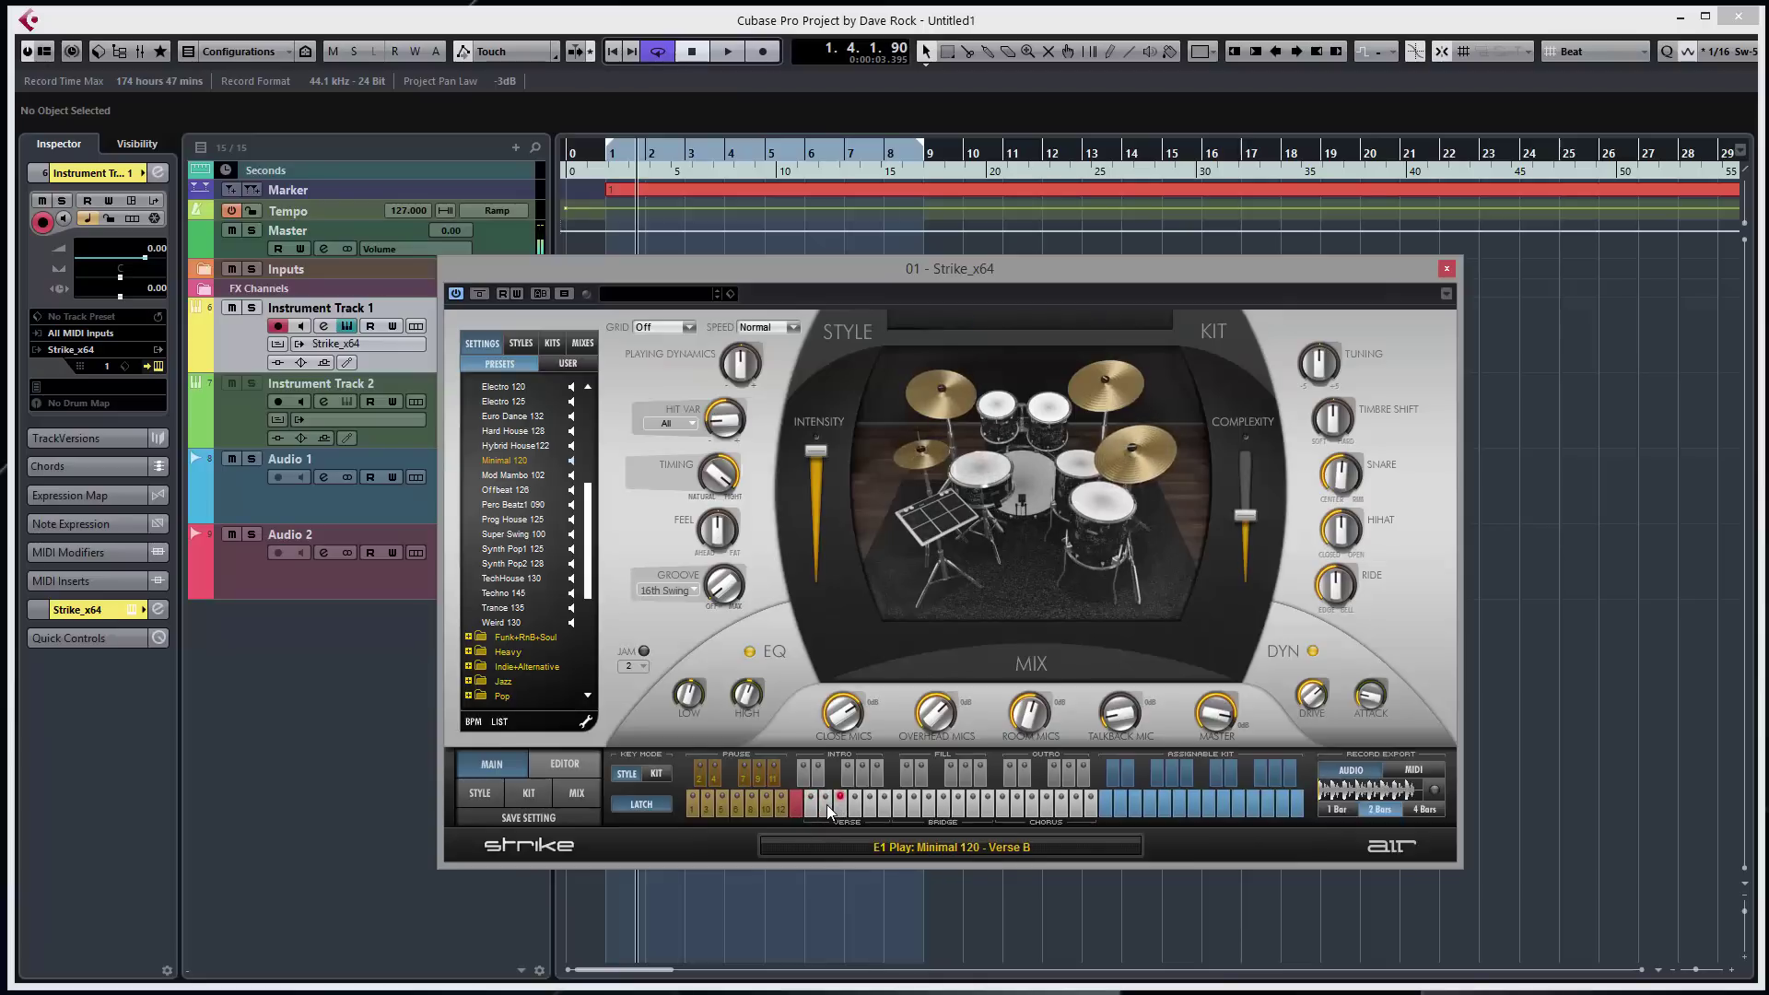
click(798, 807)
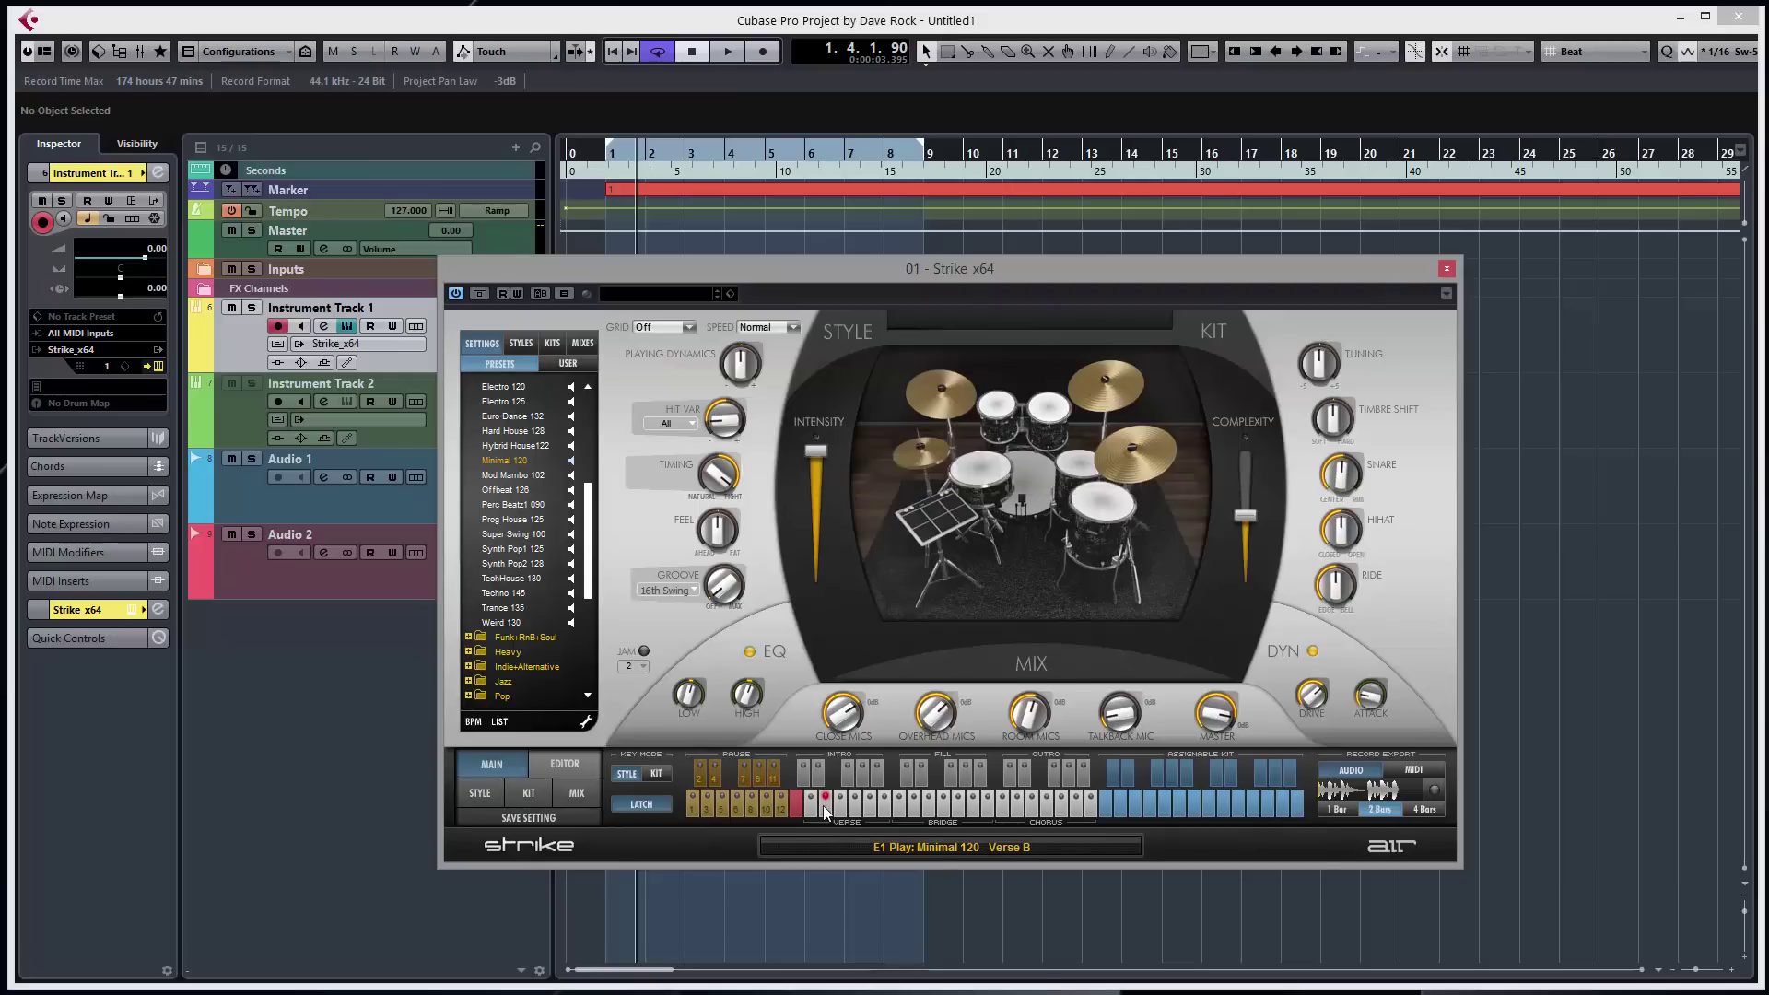
- Narrow the intensity range to 2% and raise complexity to about 38% while auditioning Verse B
click(821, 451)
mouse_move(821, 451)
mouse_down()
mouse_move(830, 579)
mouse_move(833, 451)
mouse_up()
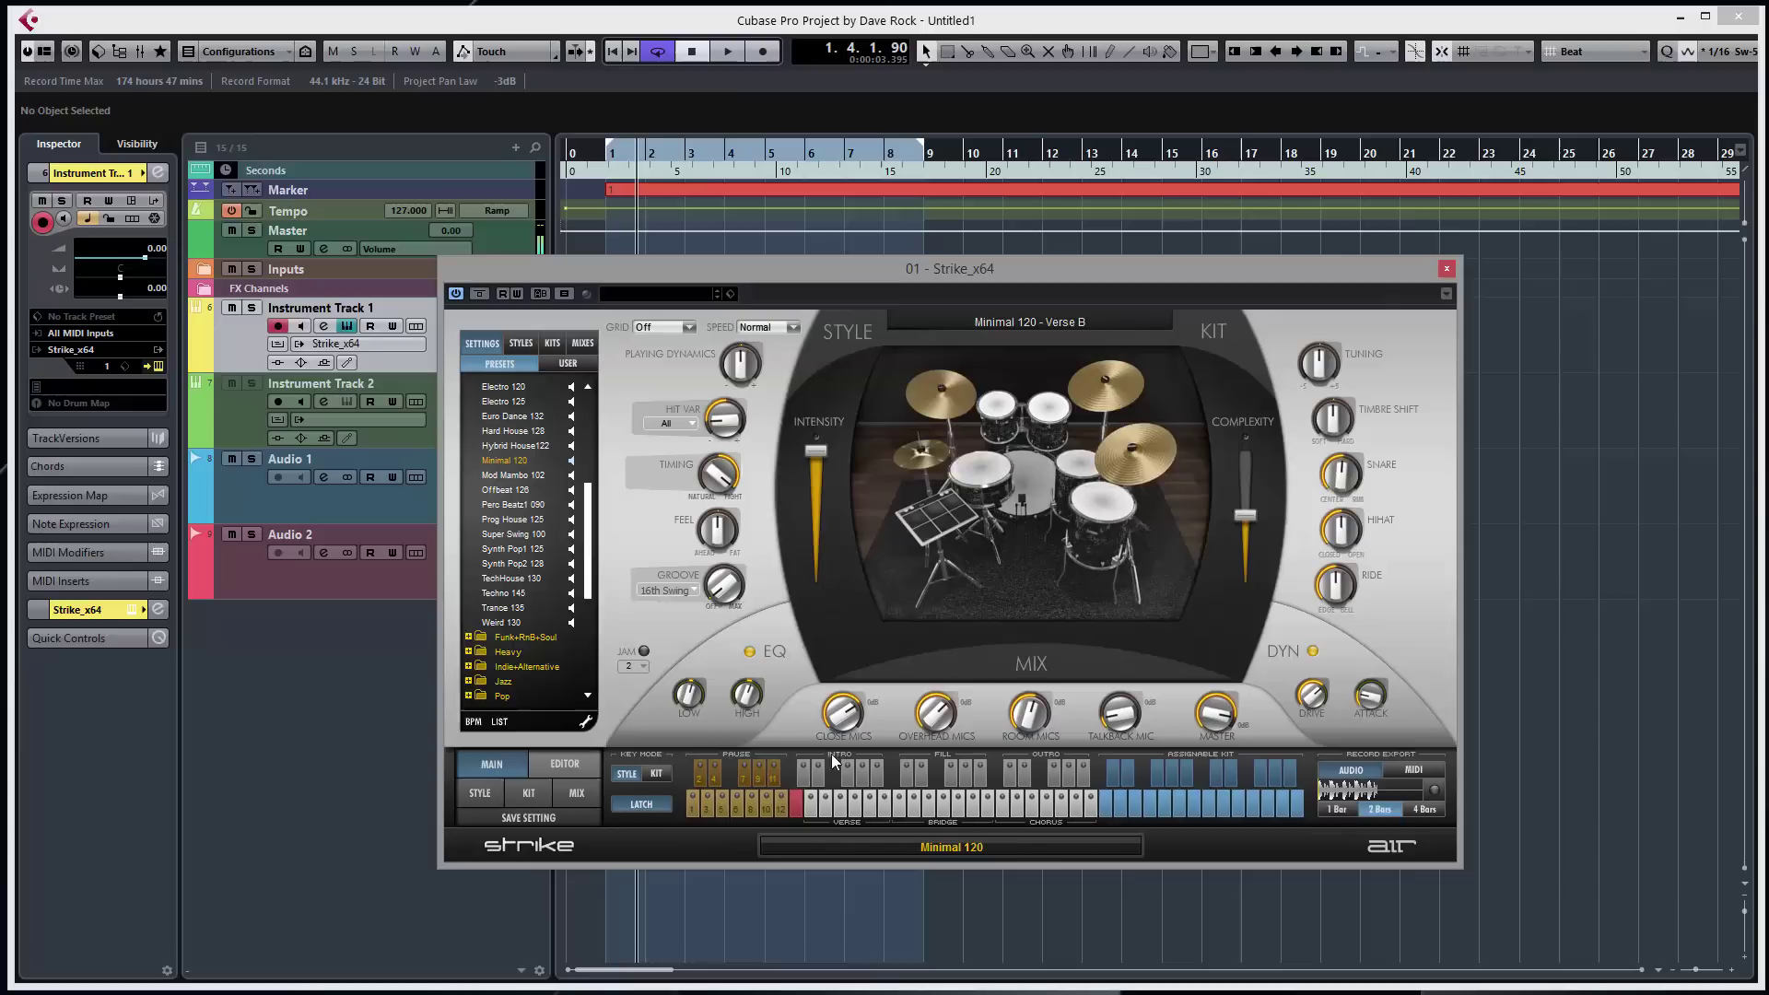
click(797, 801)
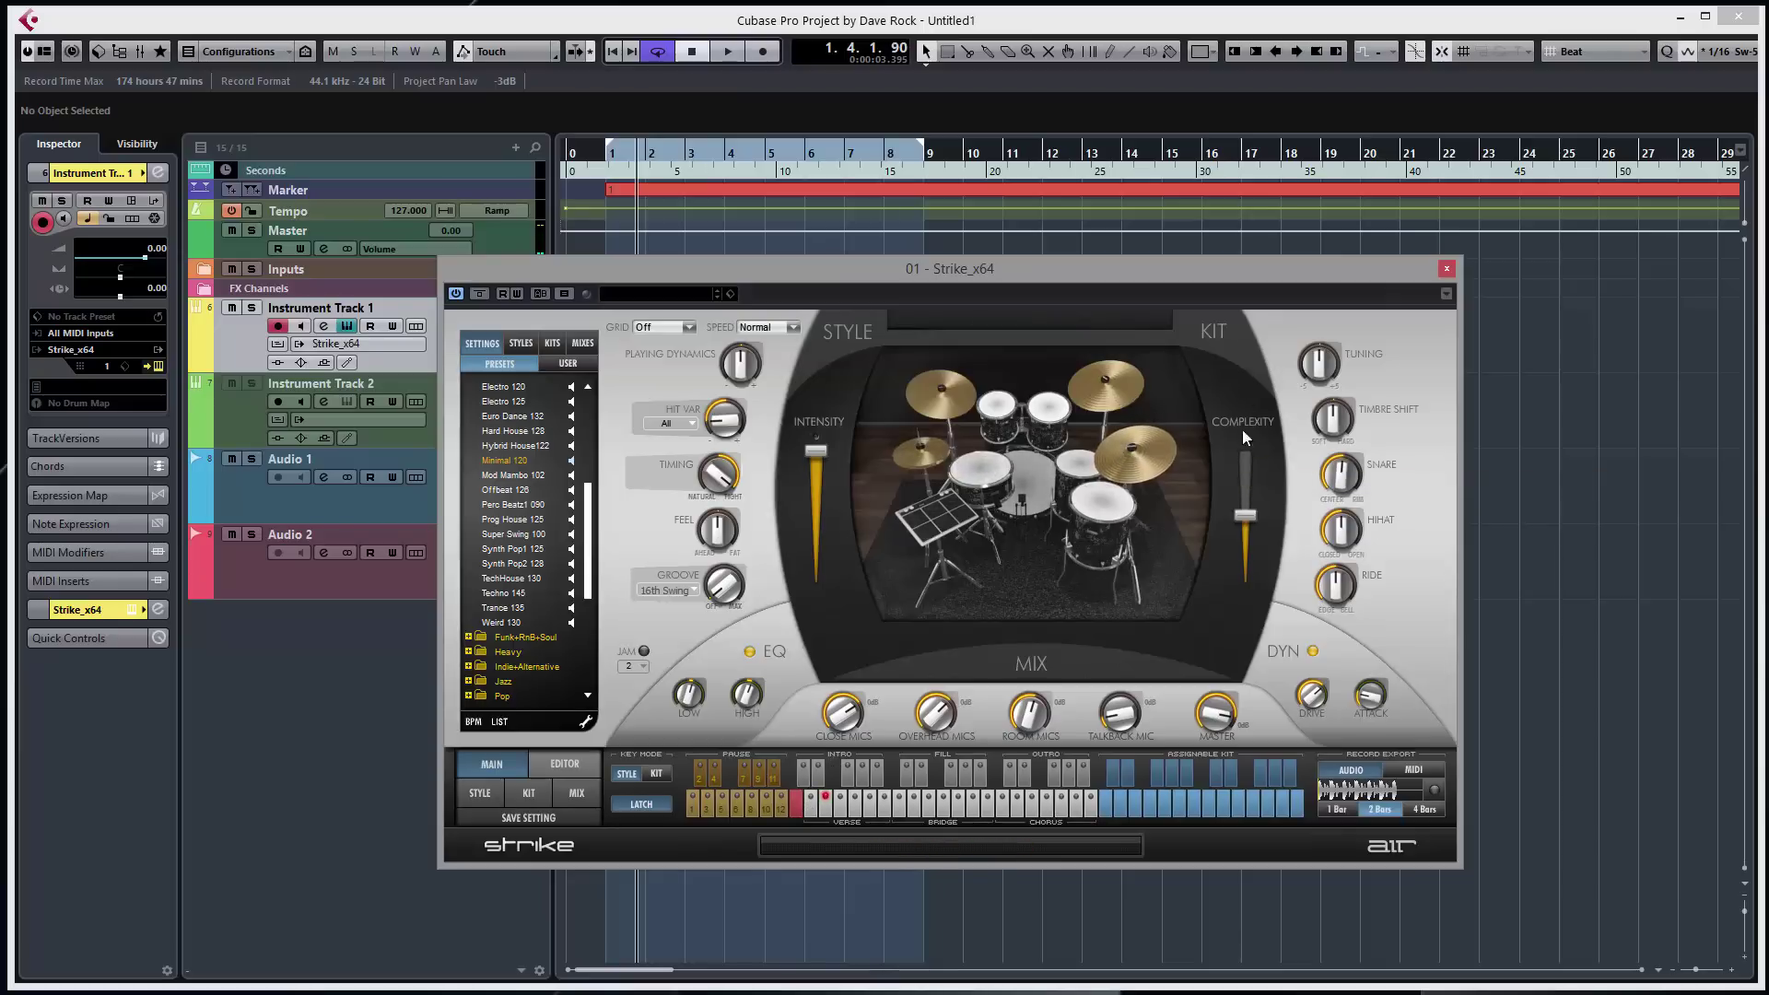
click(826, 807)
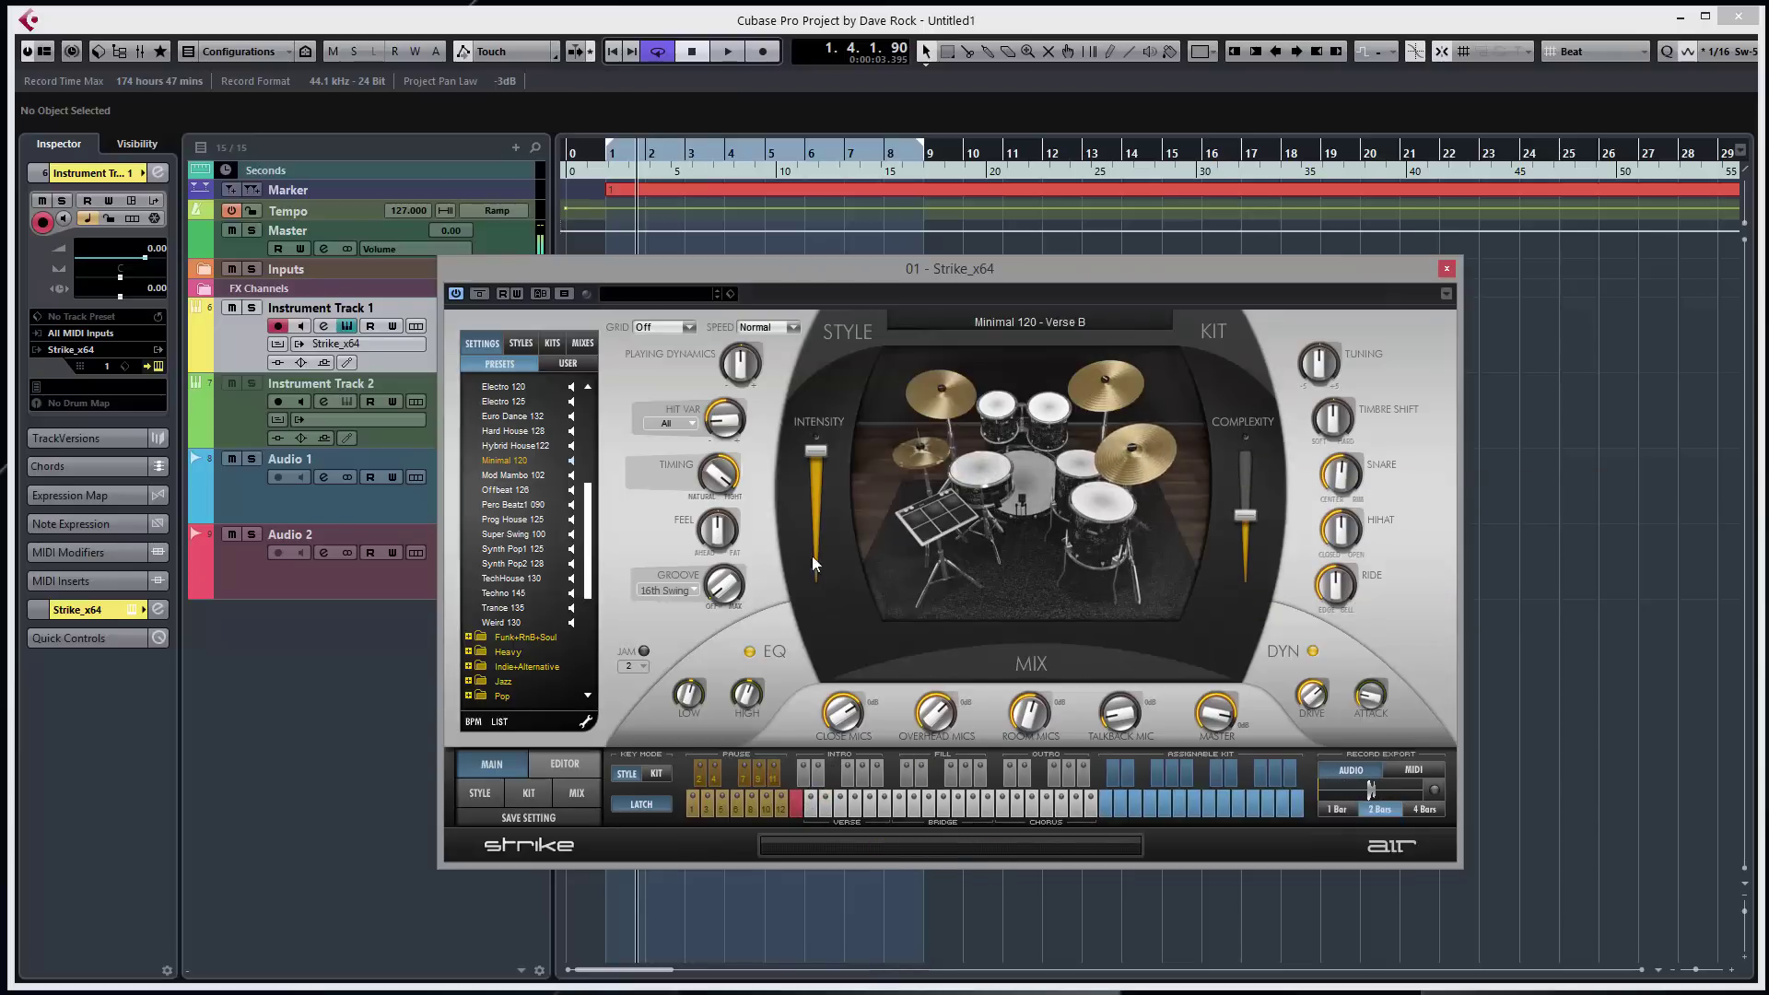
mouse_move(1246, 513)
mouse_down()
mouse_move(1253, 454)
mouse_move(1270, 595)
mouse_move(1273, 499)
mouse_up()
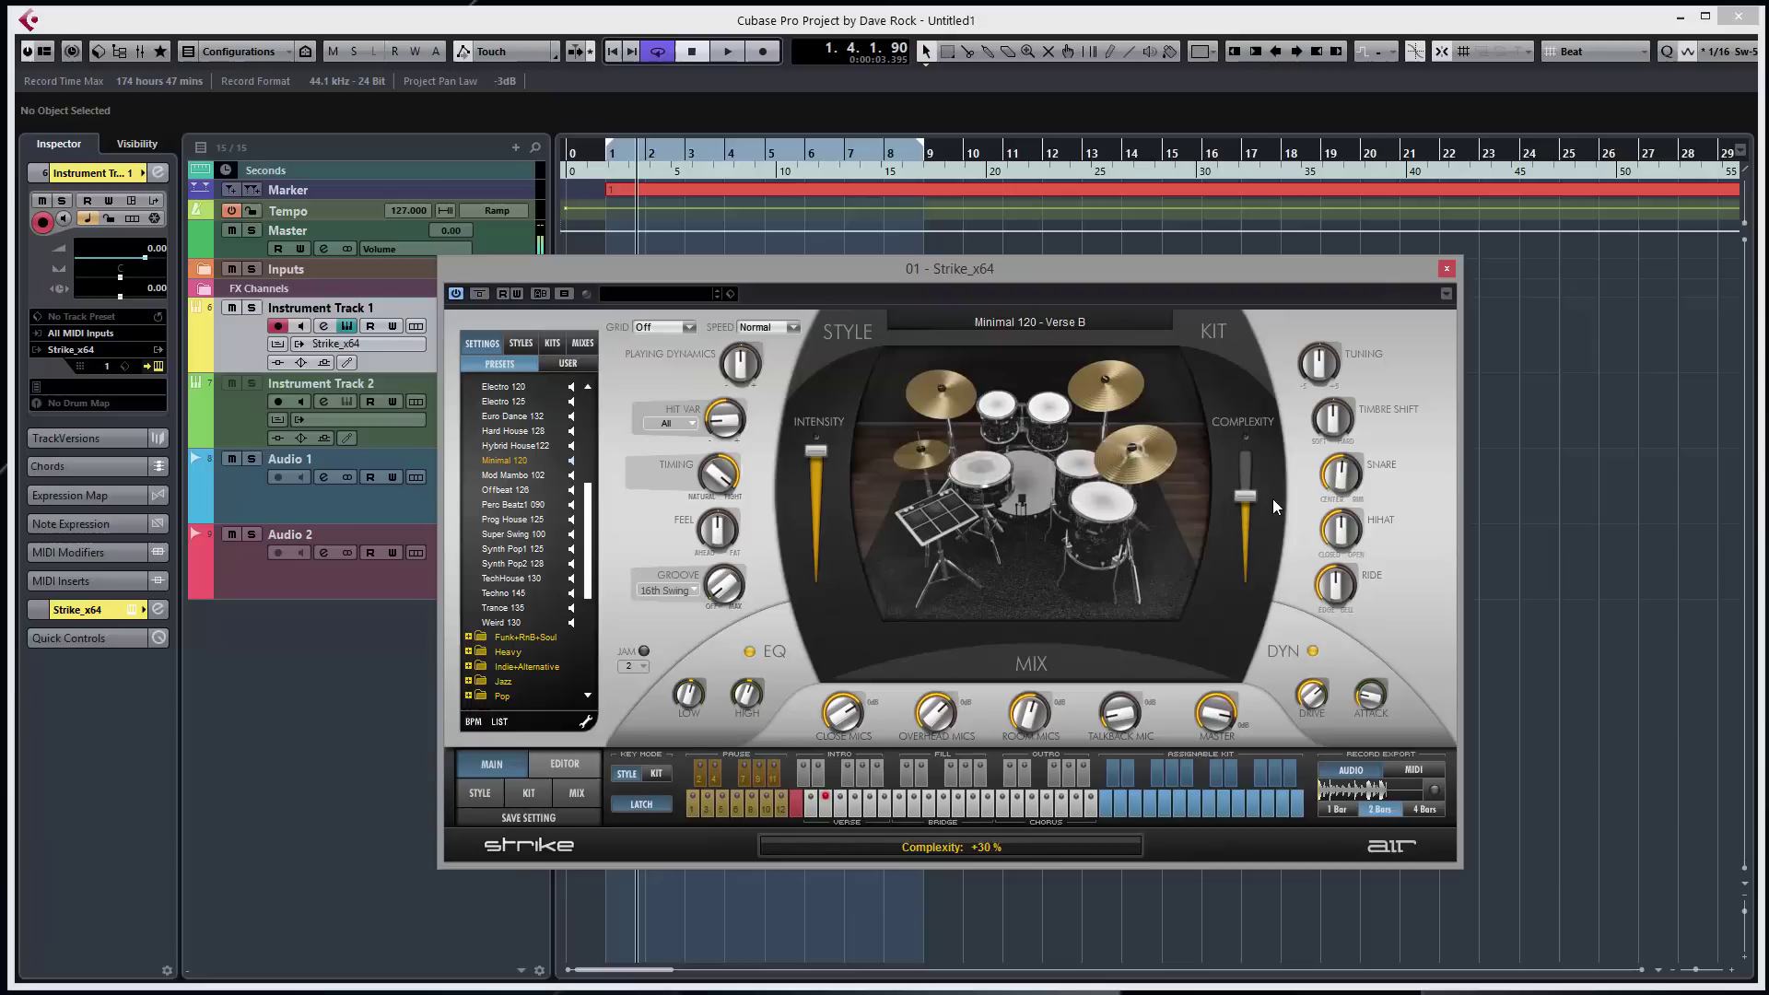
click(806, 808)
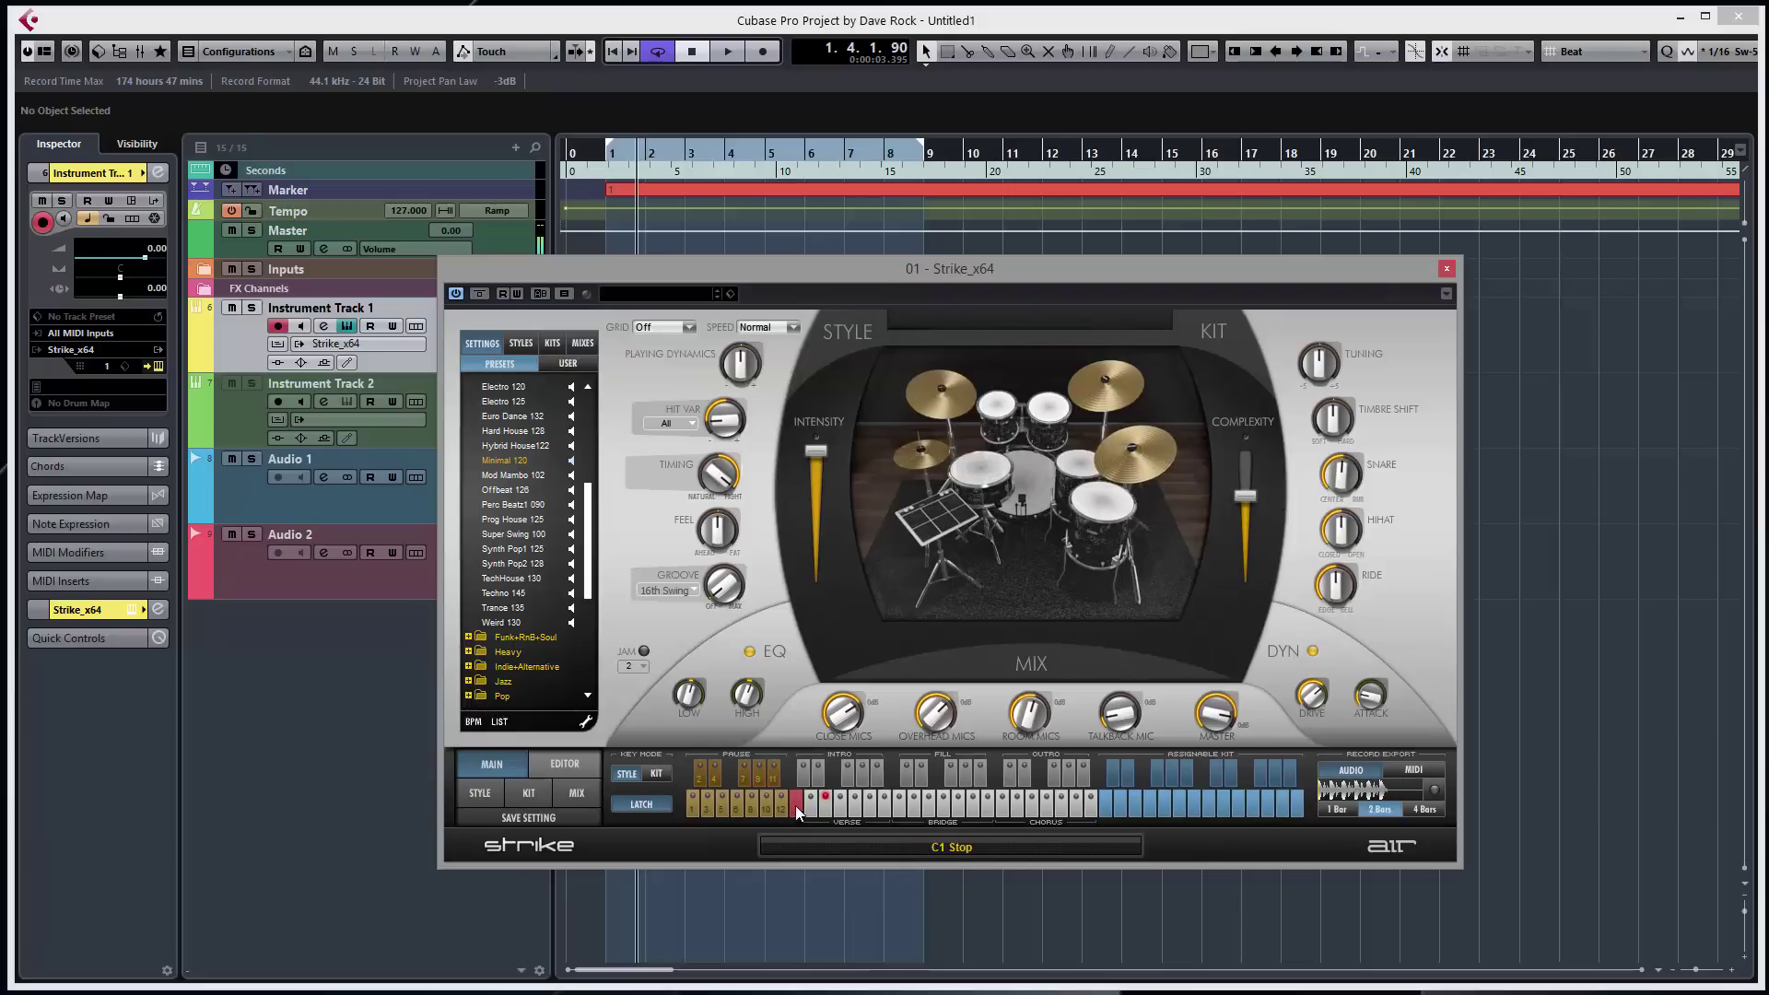
- Apply an MPC style 16th swing groove with increased depth and audition it
click(693, 593)
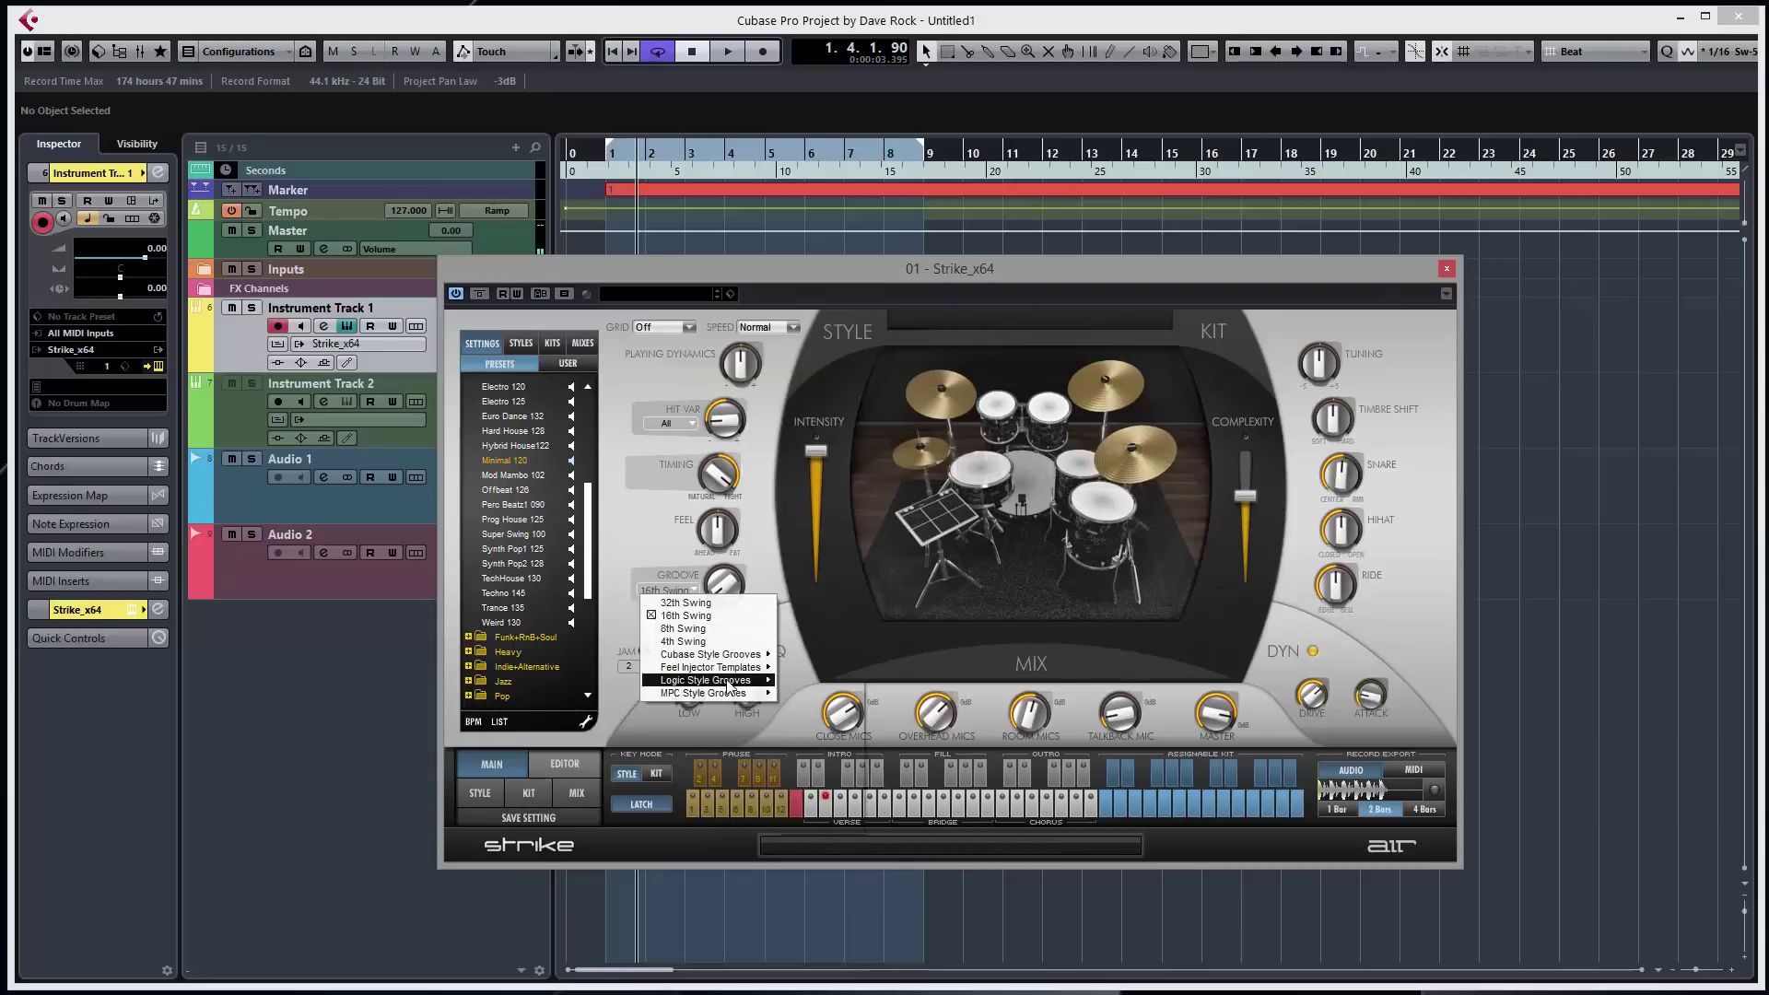
mouse_move(737, 693)
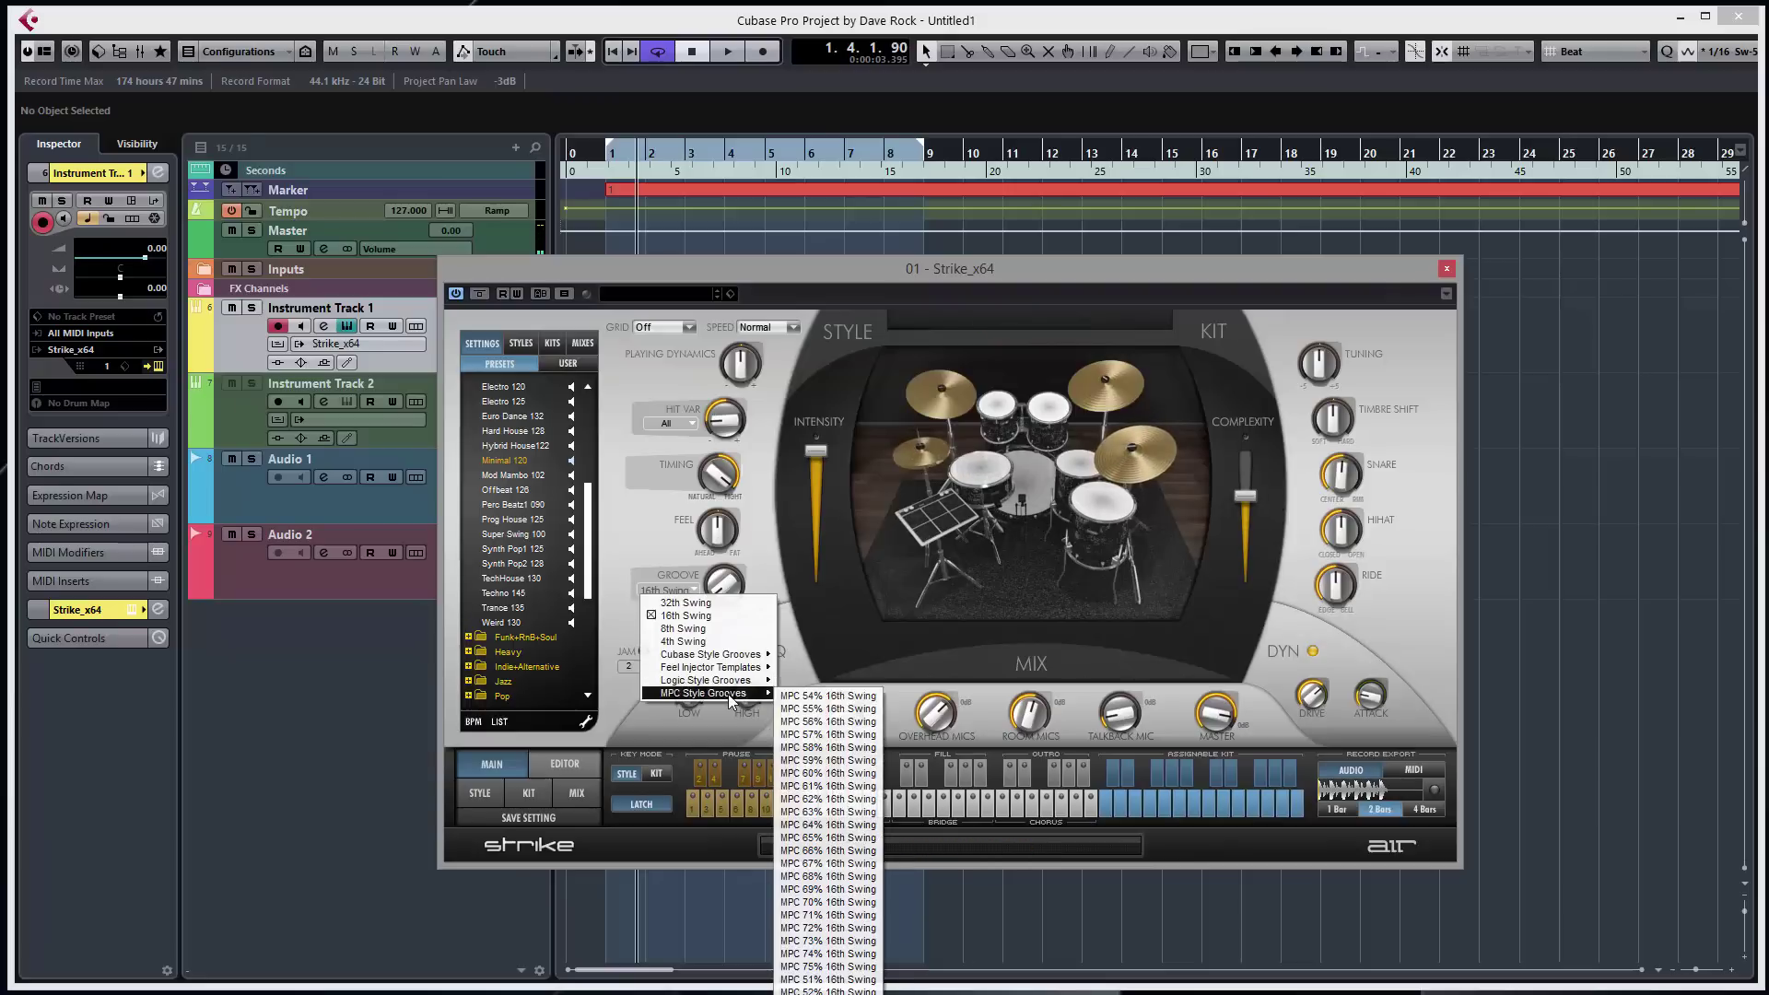
click(829, 773)
drag(739, 525, 750, 451)
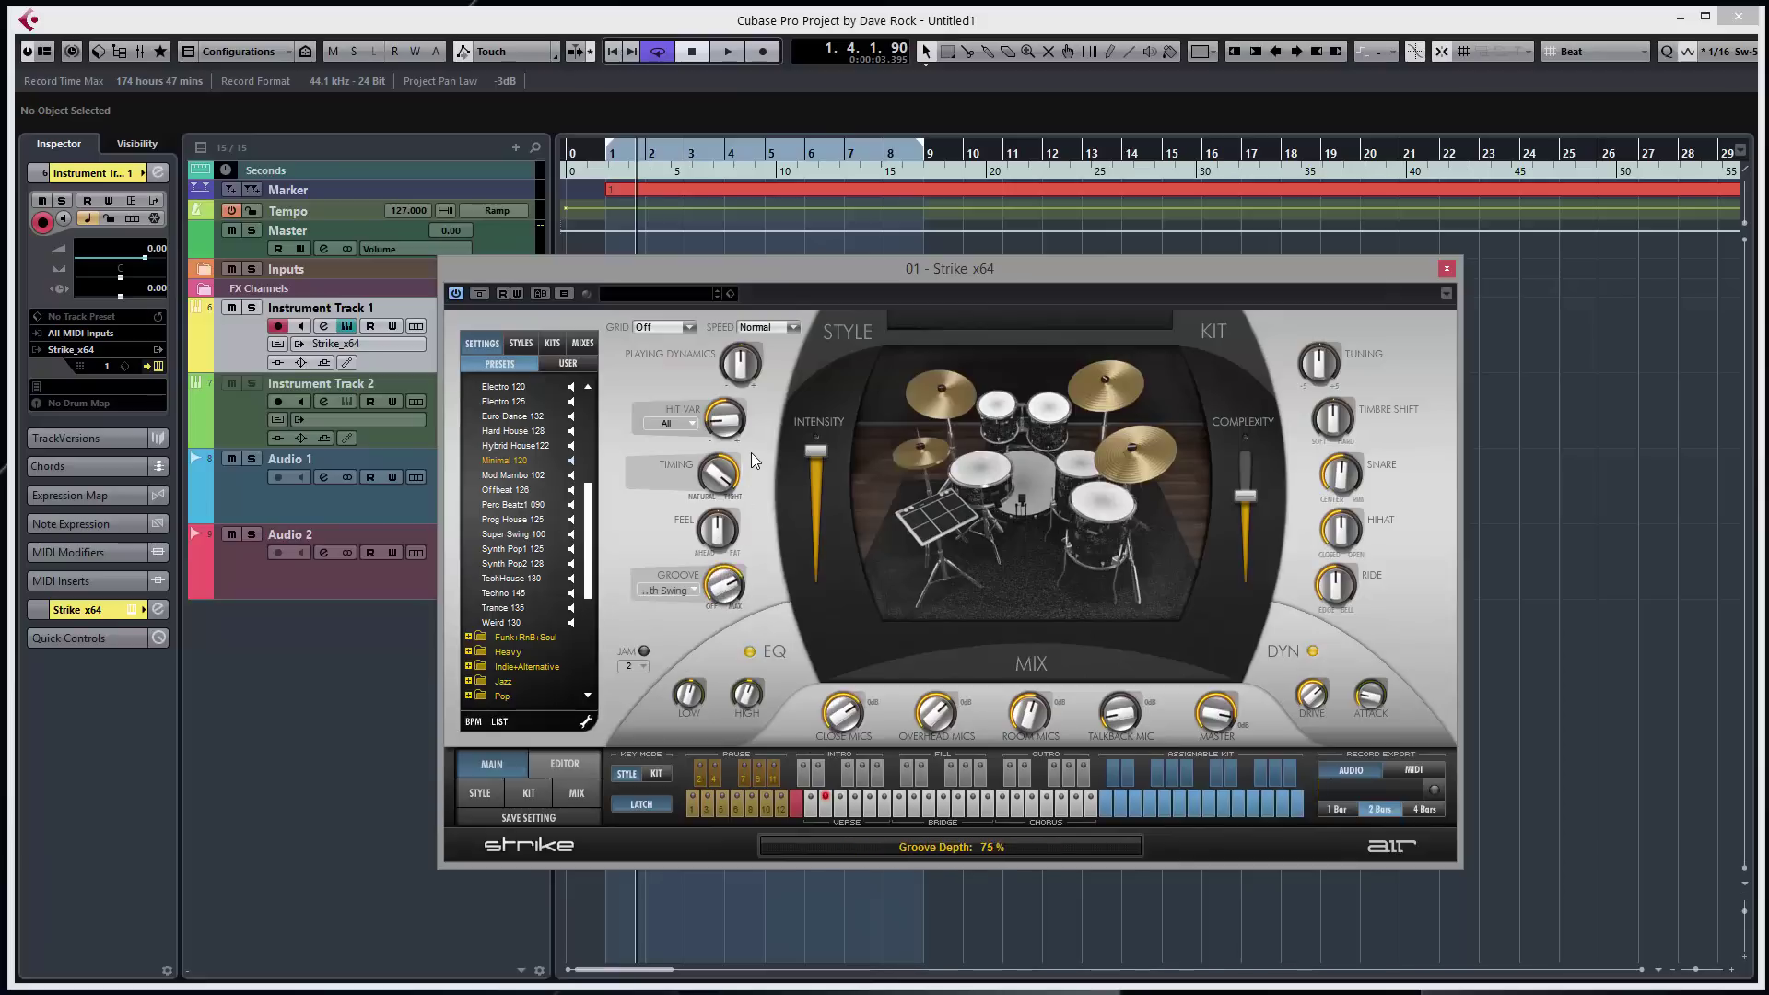
click(825, 811)
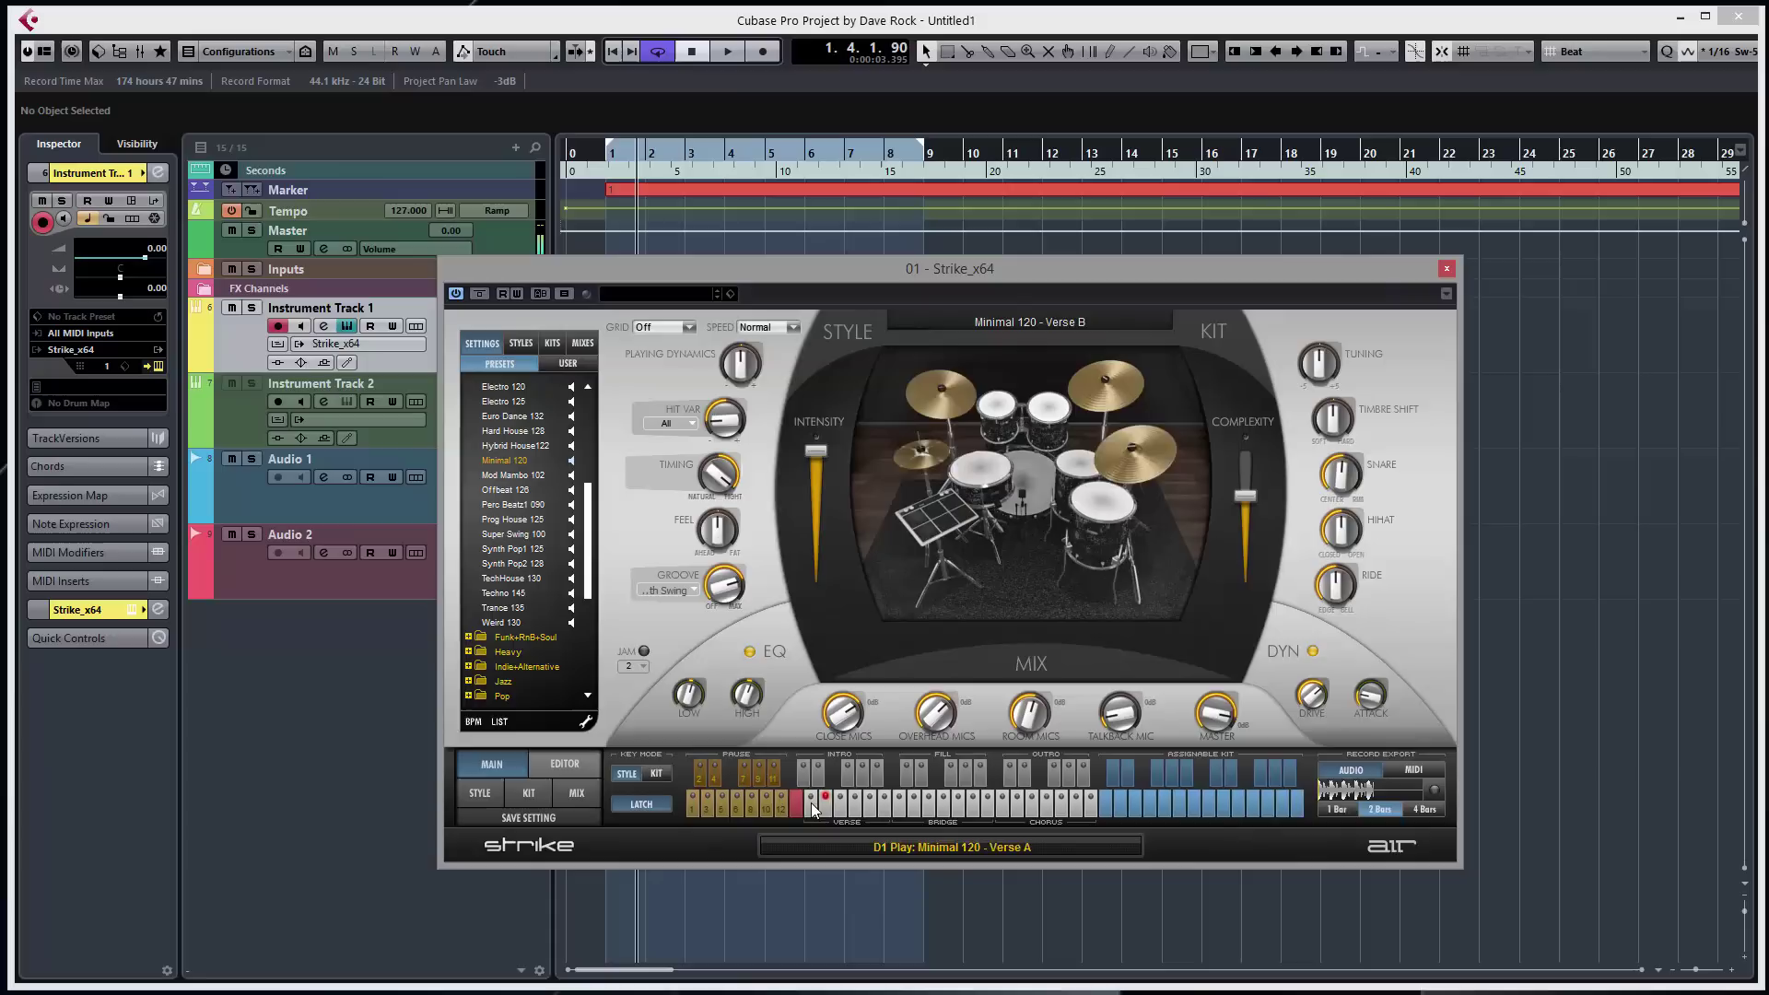
click(796, 806)
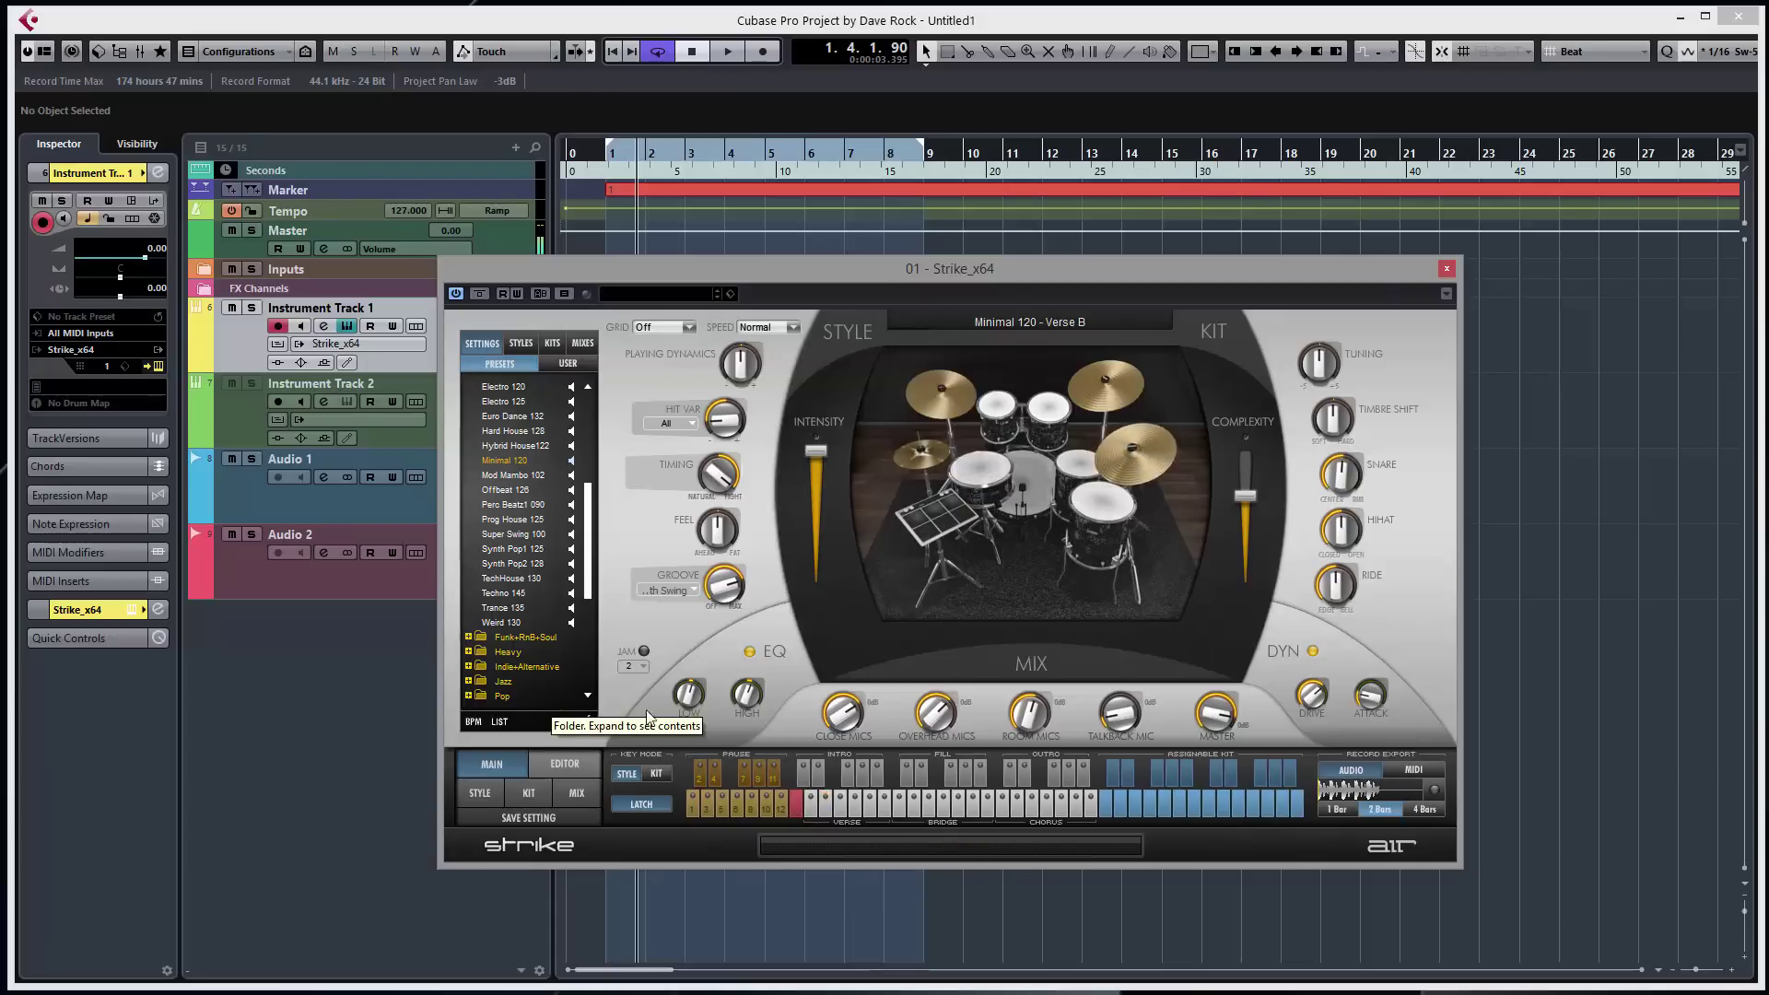
- Set low EQ gain to +7.1 dB, hit variance to +51% and timing to 36%
drag(689, 680, 687, 672)
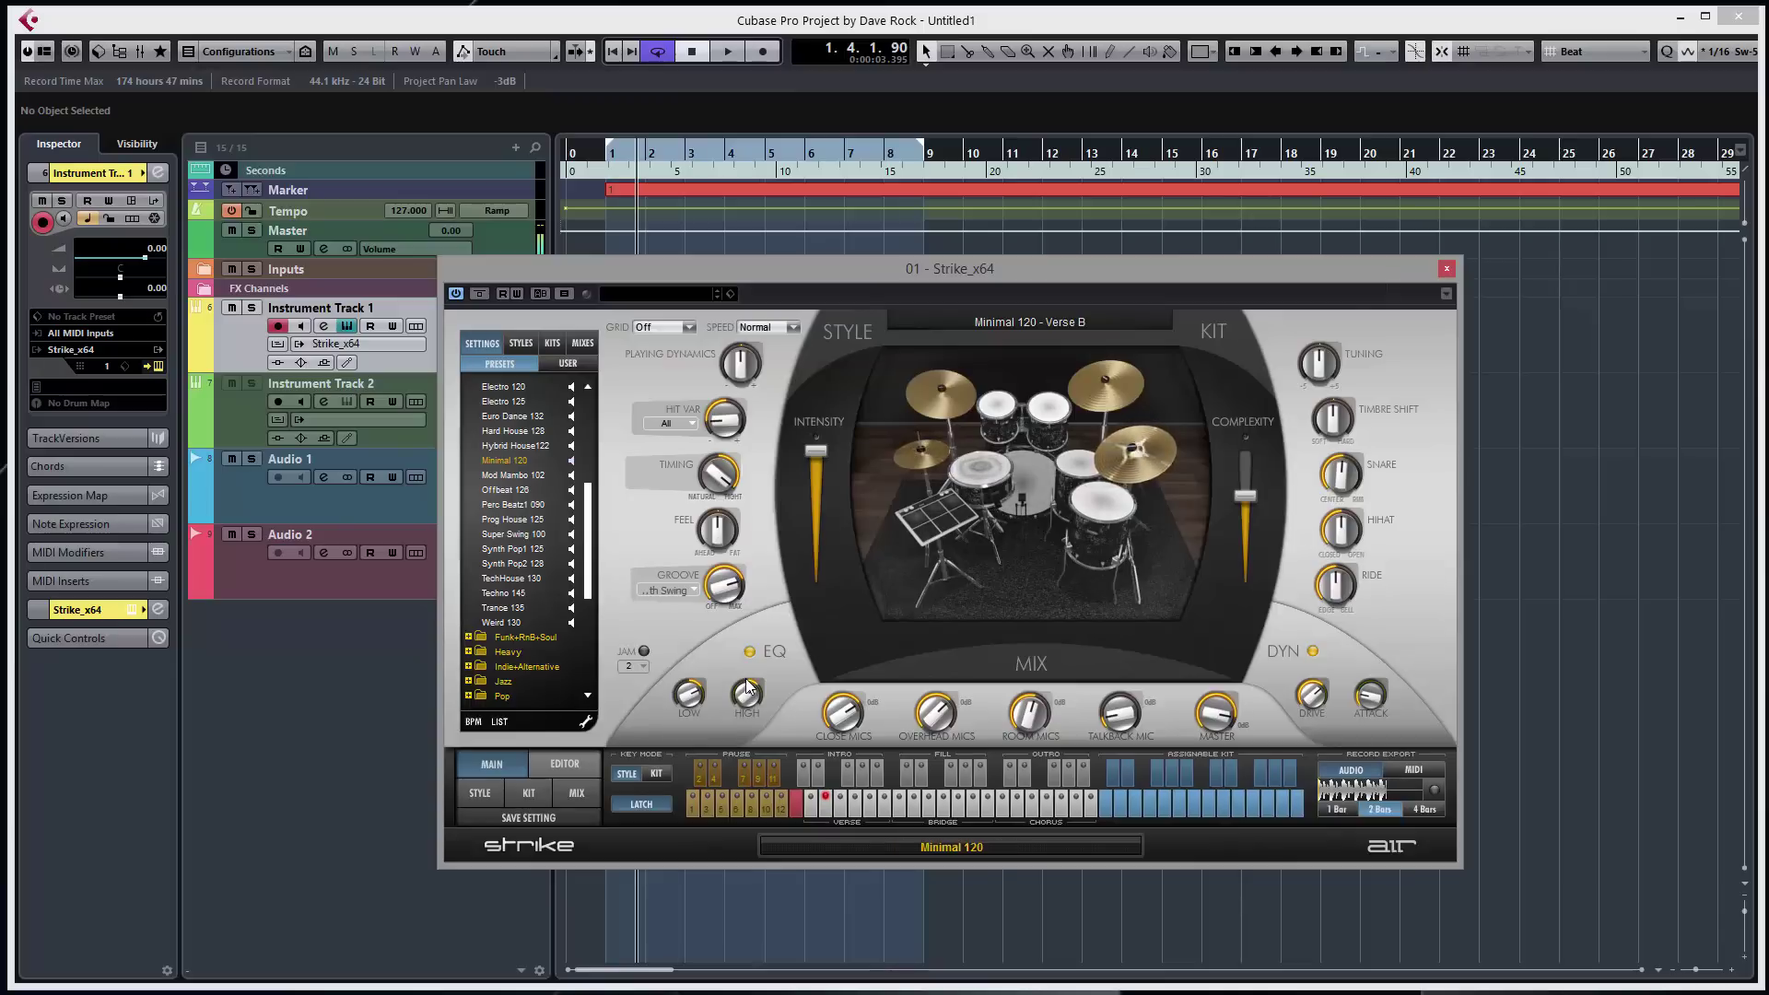
drag(710, 420, 734, 391)
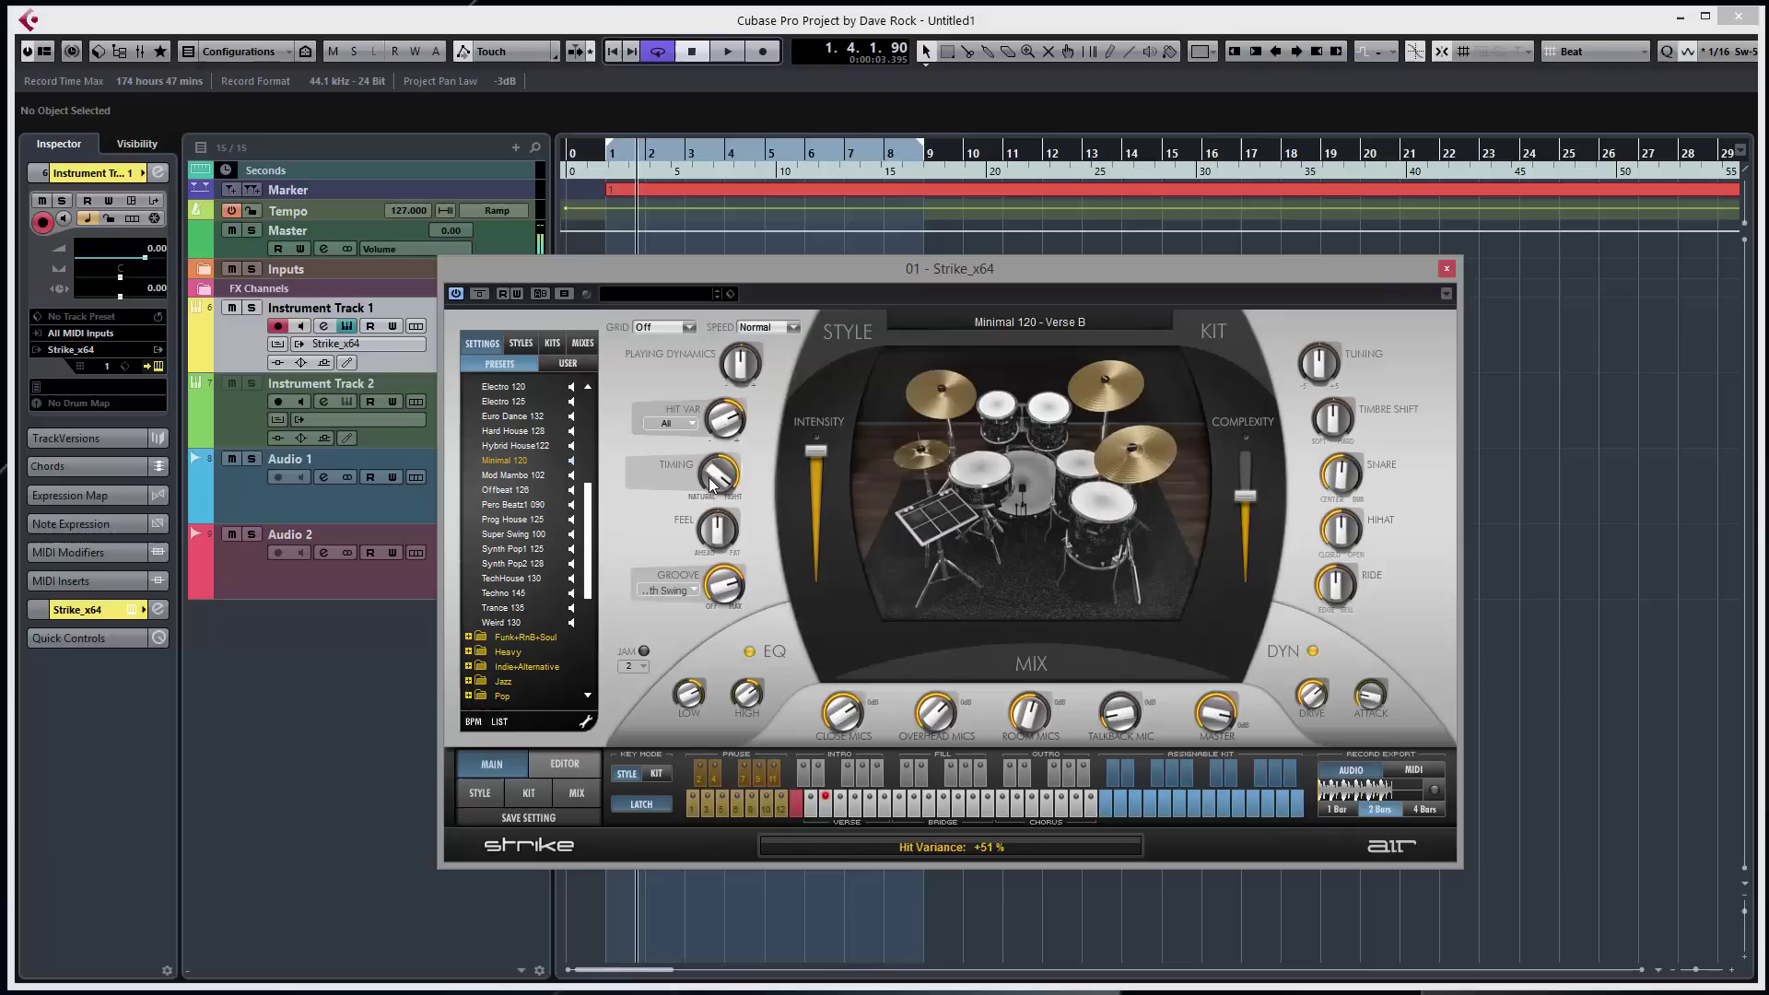
drag(717, 473, 733, 572)
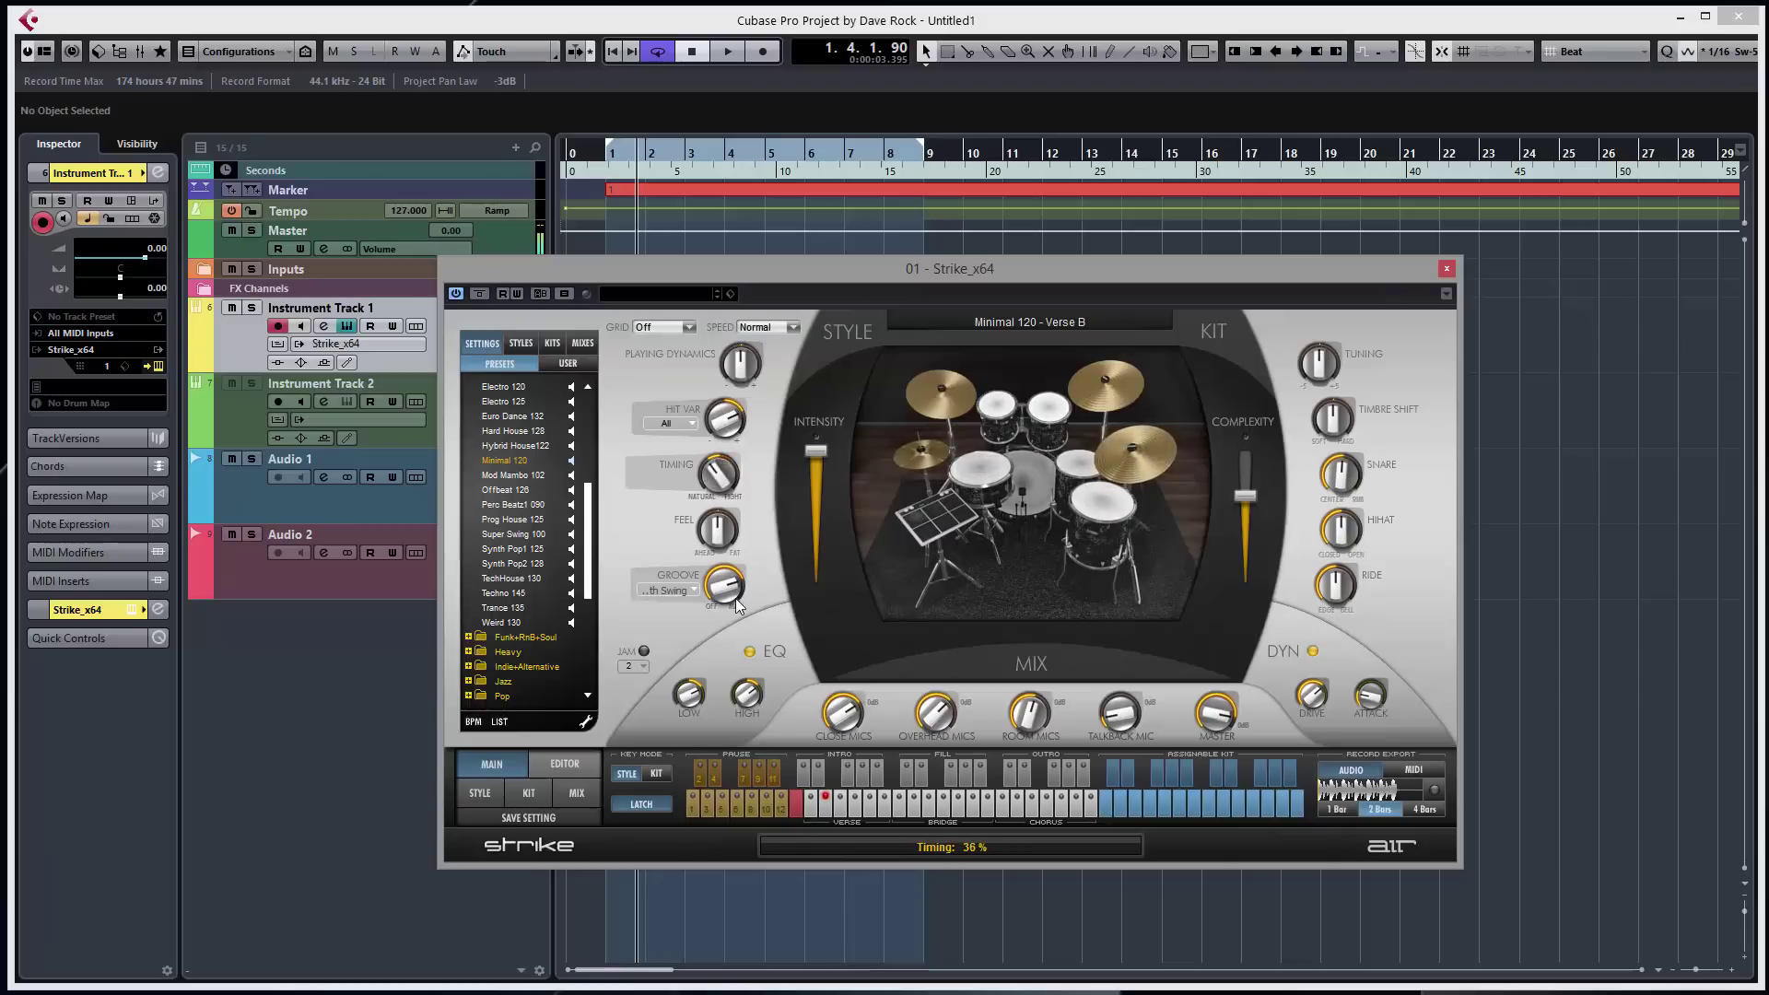
click(798, 807)
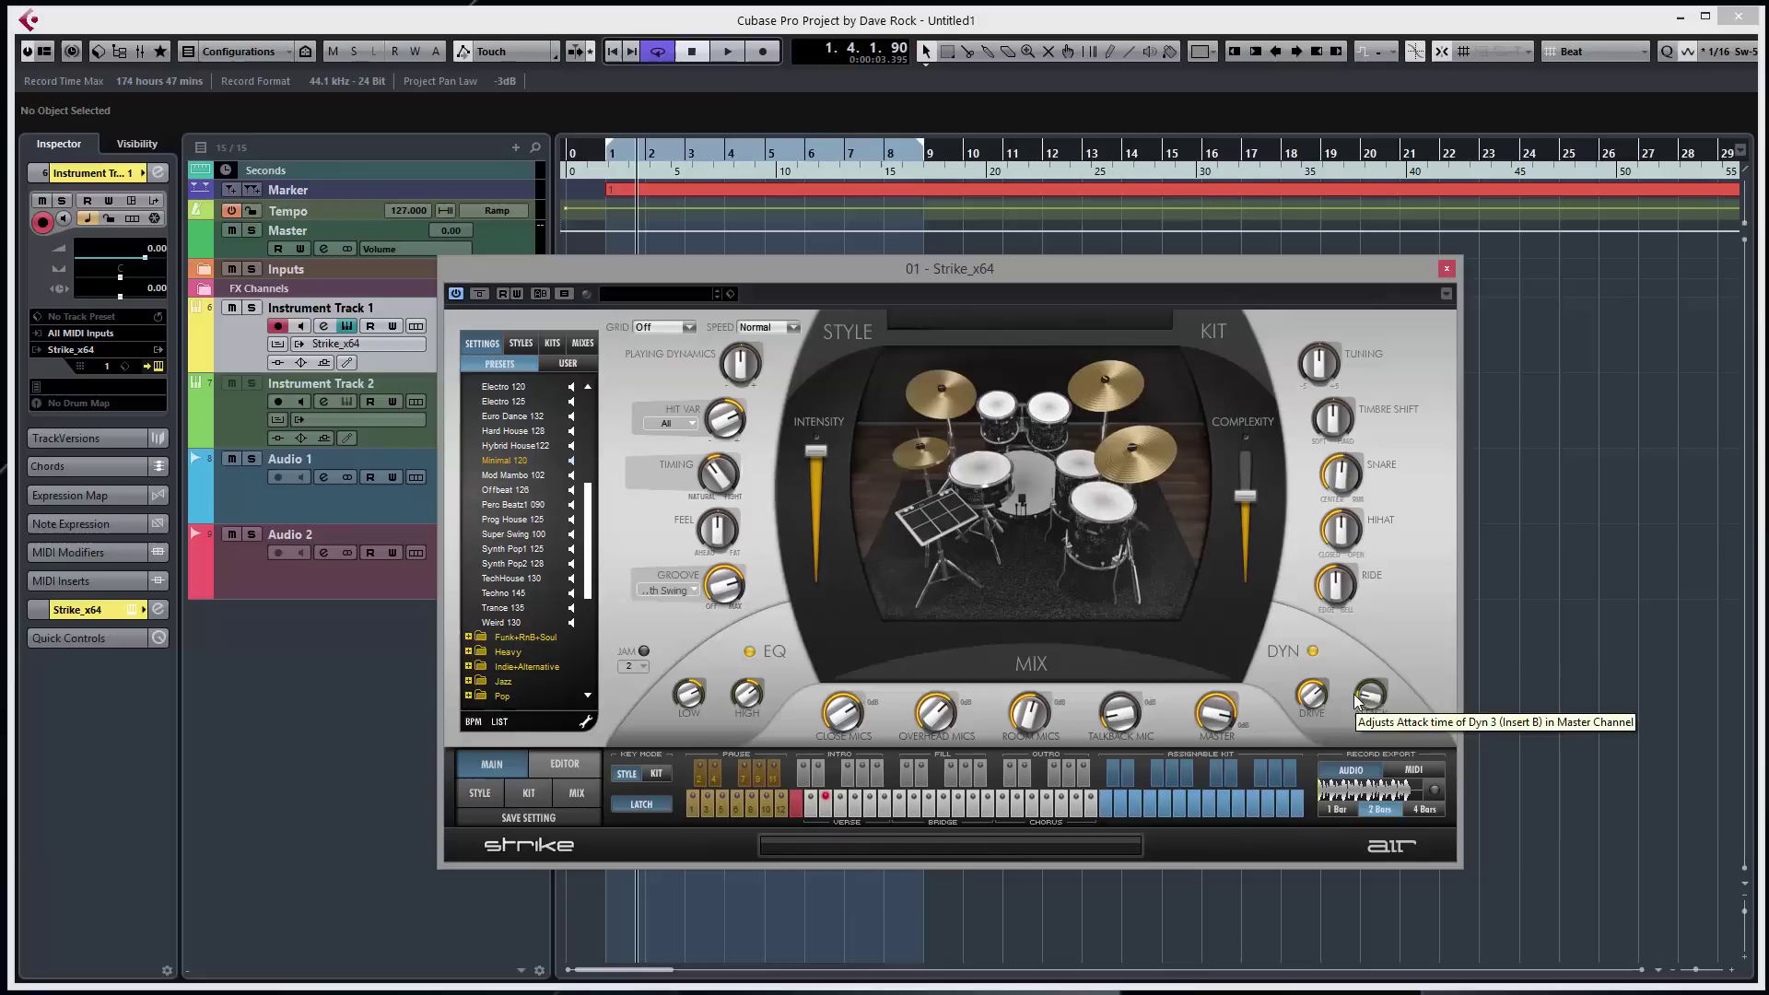
- Set master dynamics attack to 52 ms and drive to 6.0 dB while Verse B plays
click(822, 803)
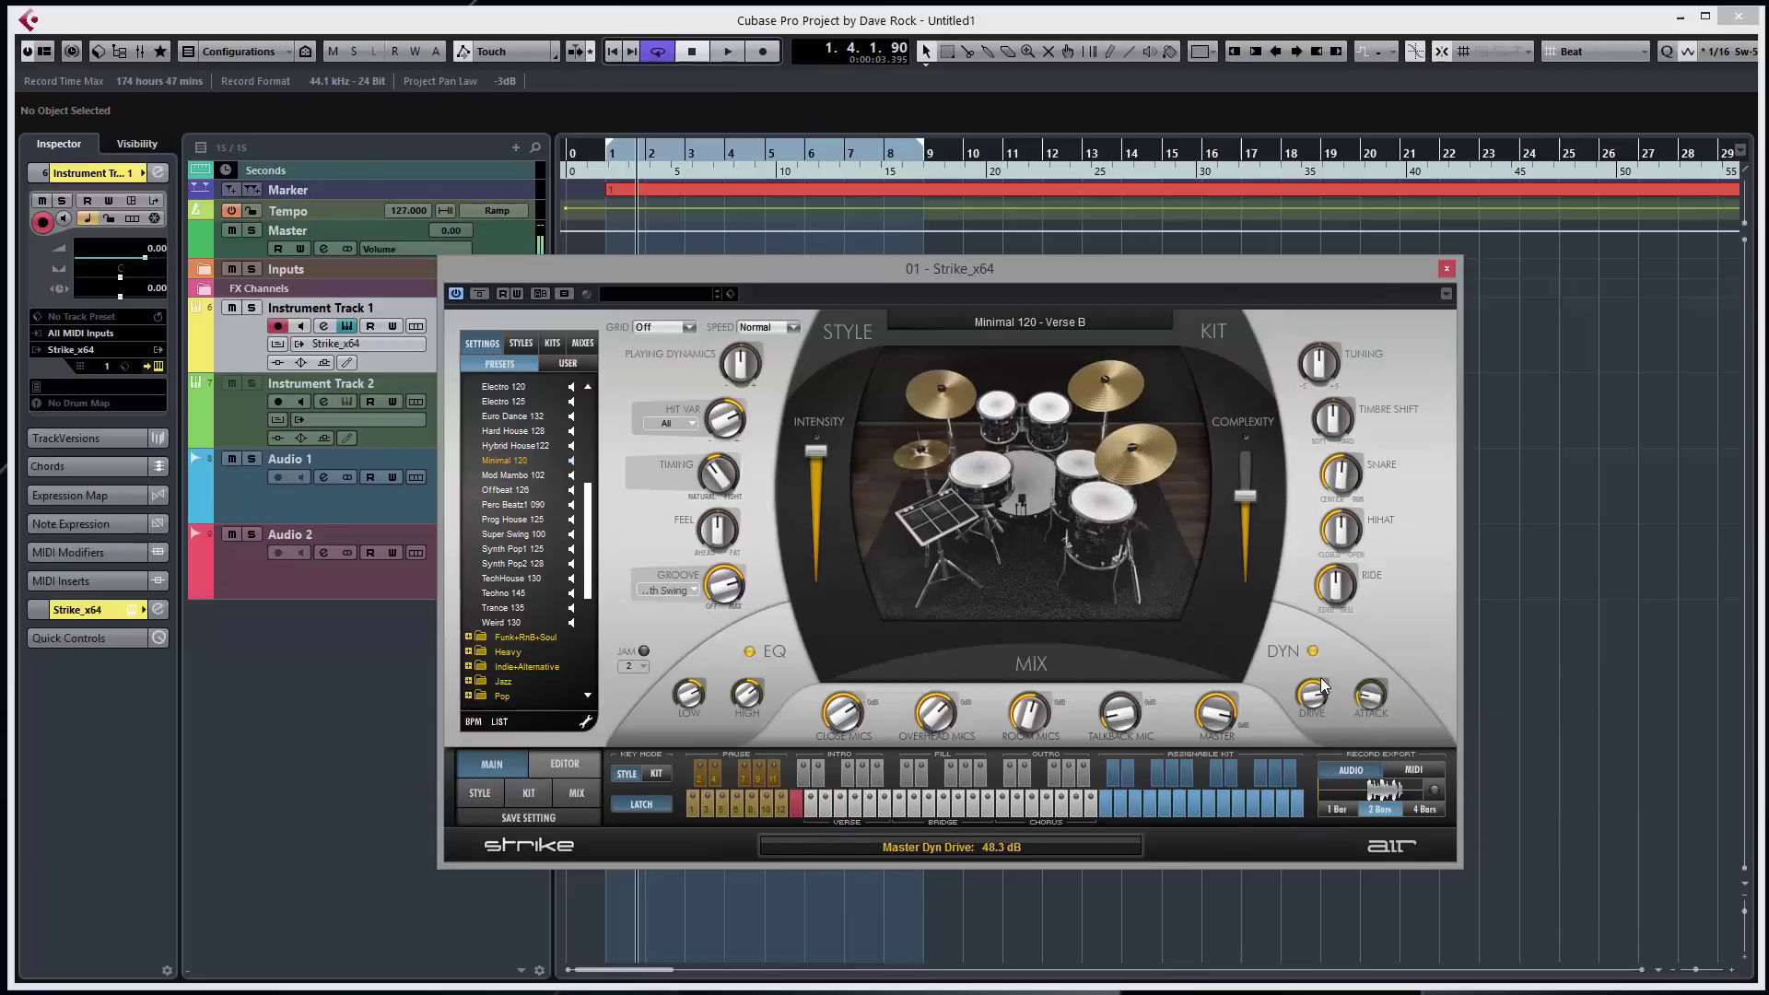
drag(1370, 696, 1406, 582)
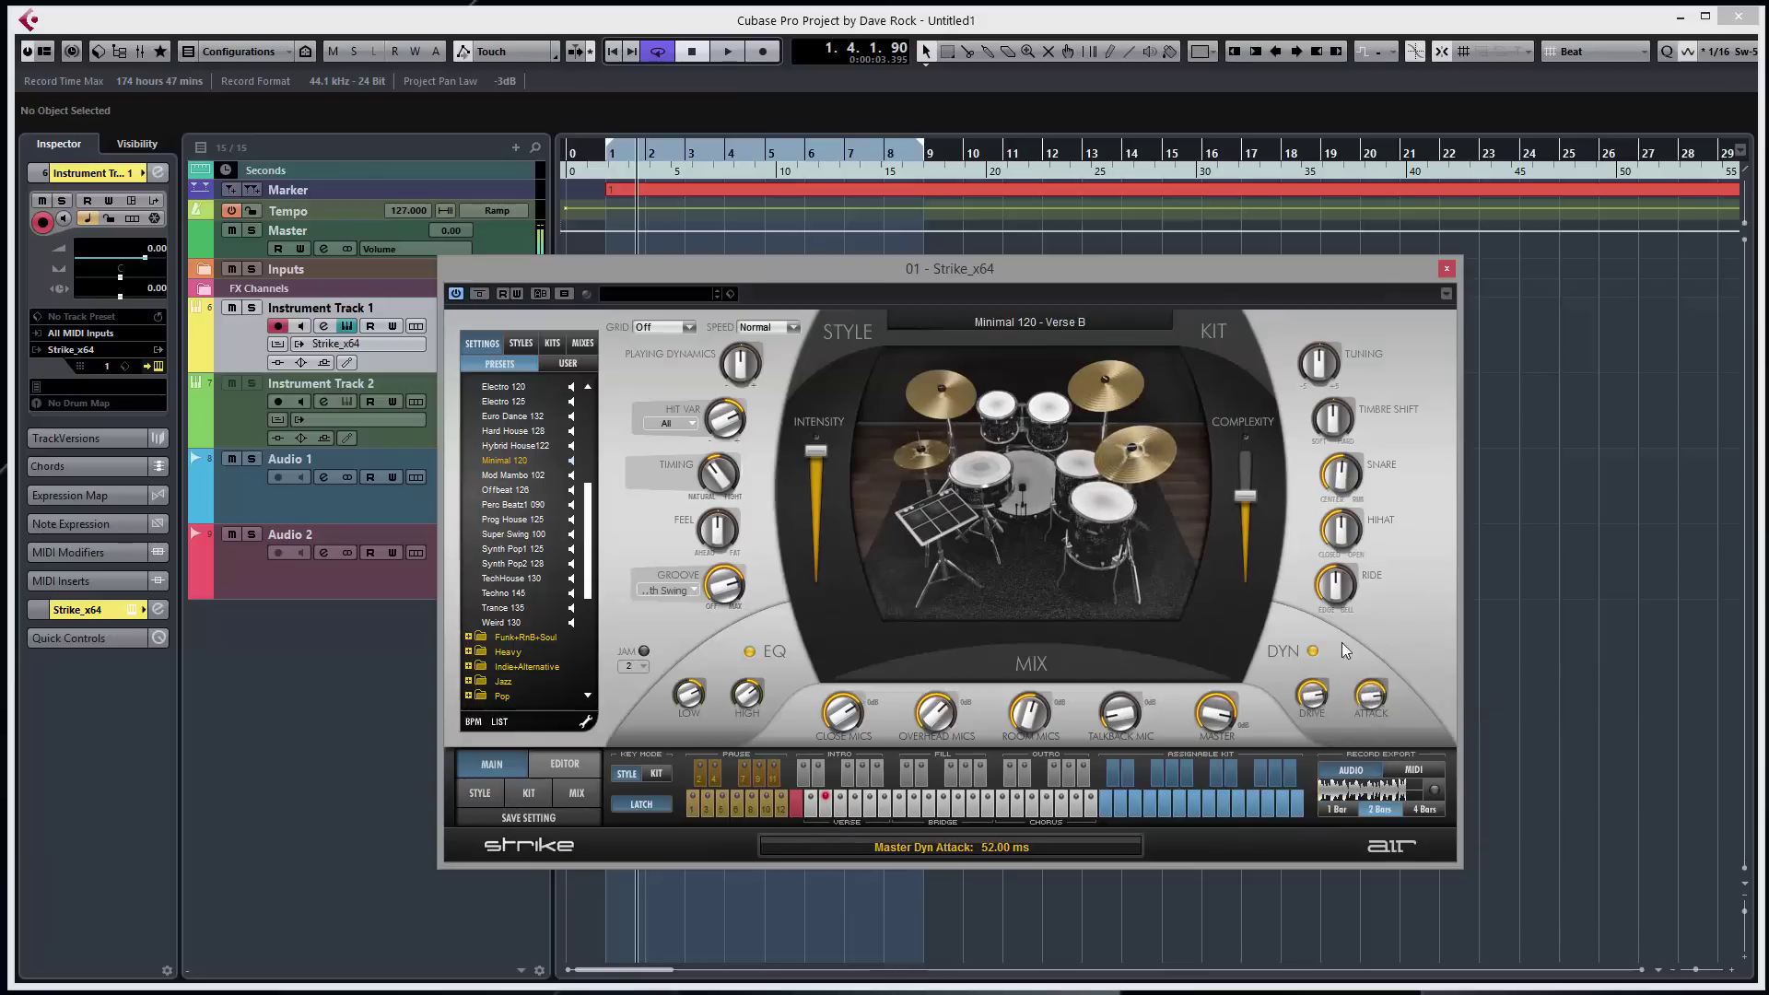
mouse_move(1312, 696)
mouse_down()
mouse_move(1323, 820)
mouse_move(1346, 685)
mouse_move(1380, 721)
mouse_move(1312, 711)
mouse_move(1312, 726)
mouse_up()
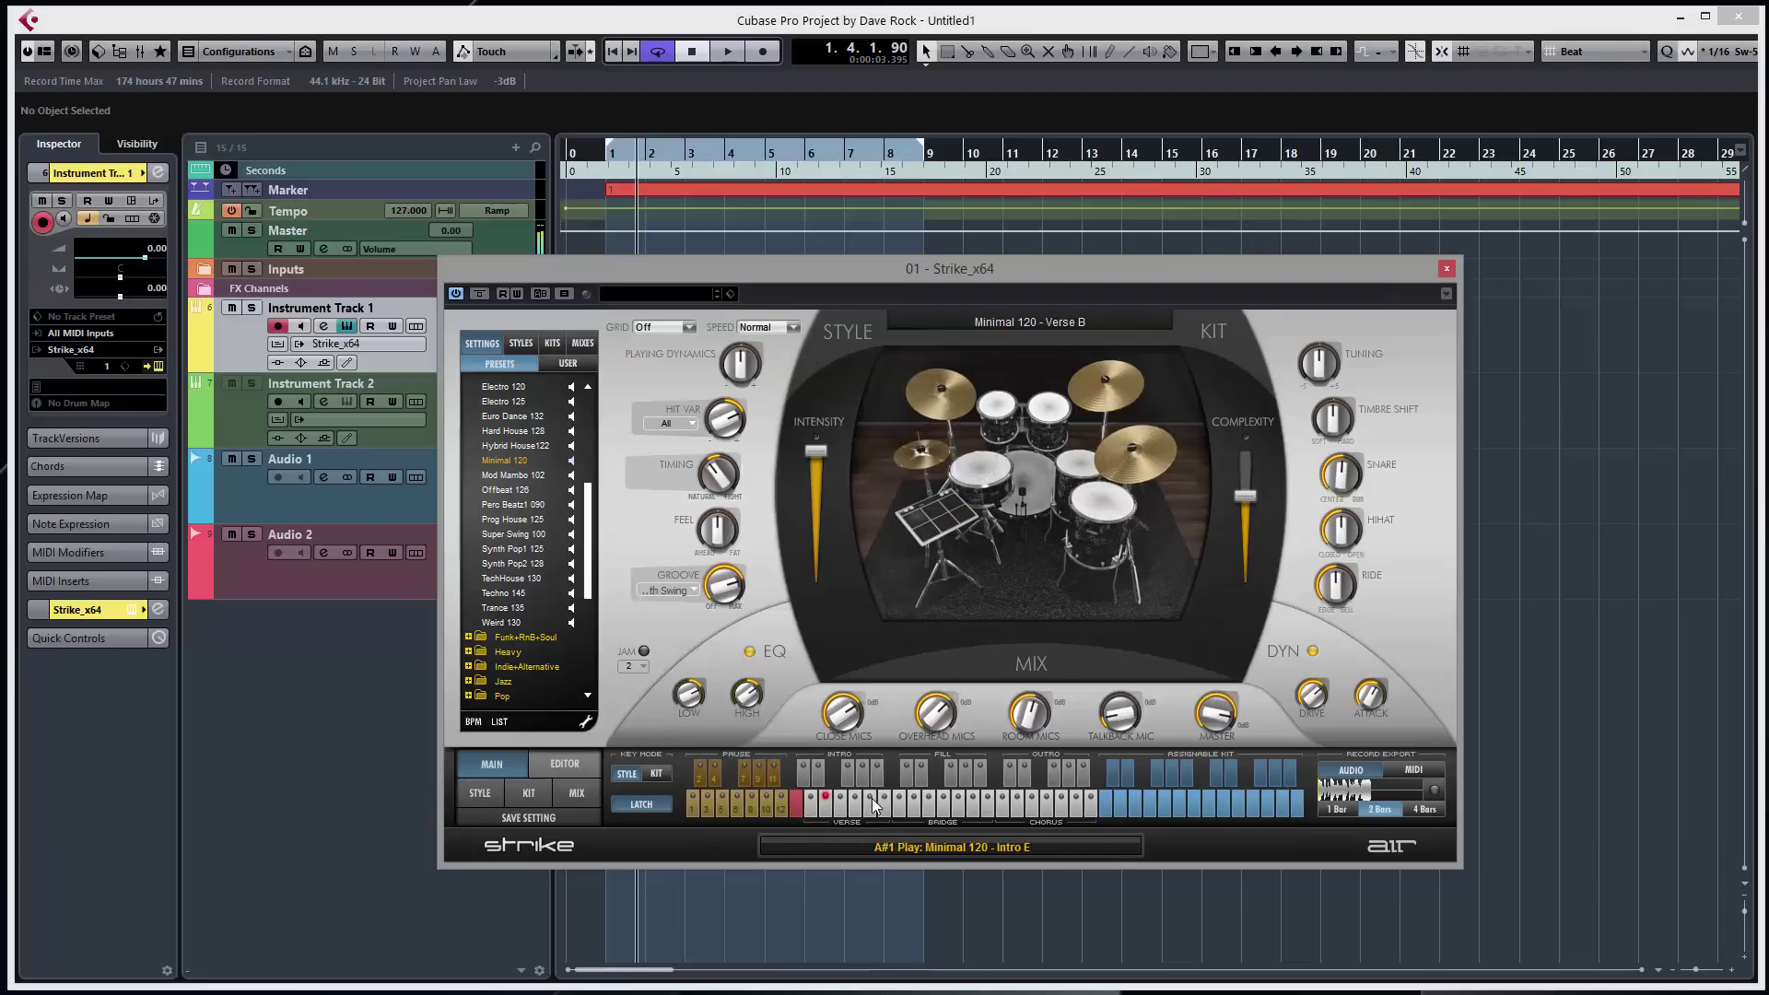
click(800, 811)
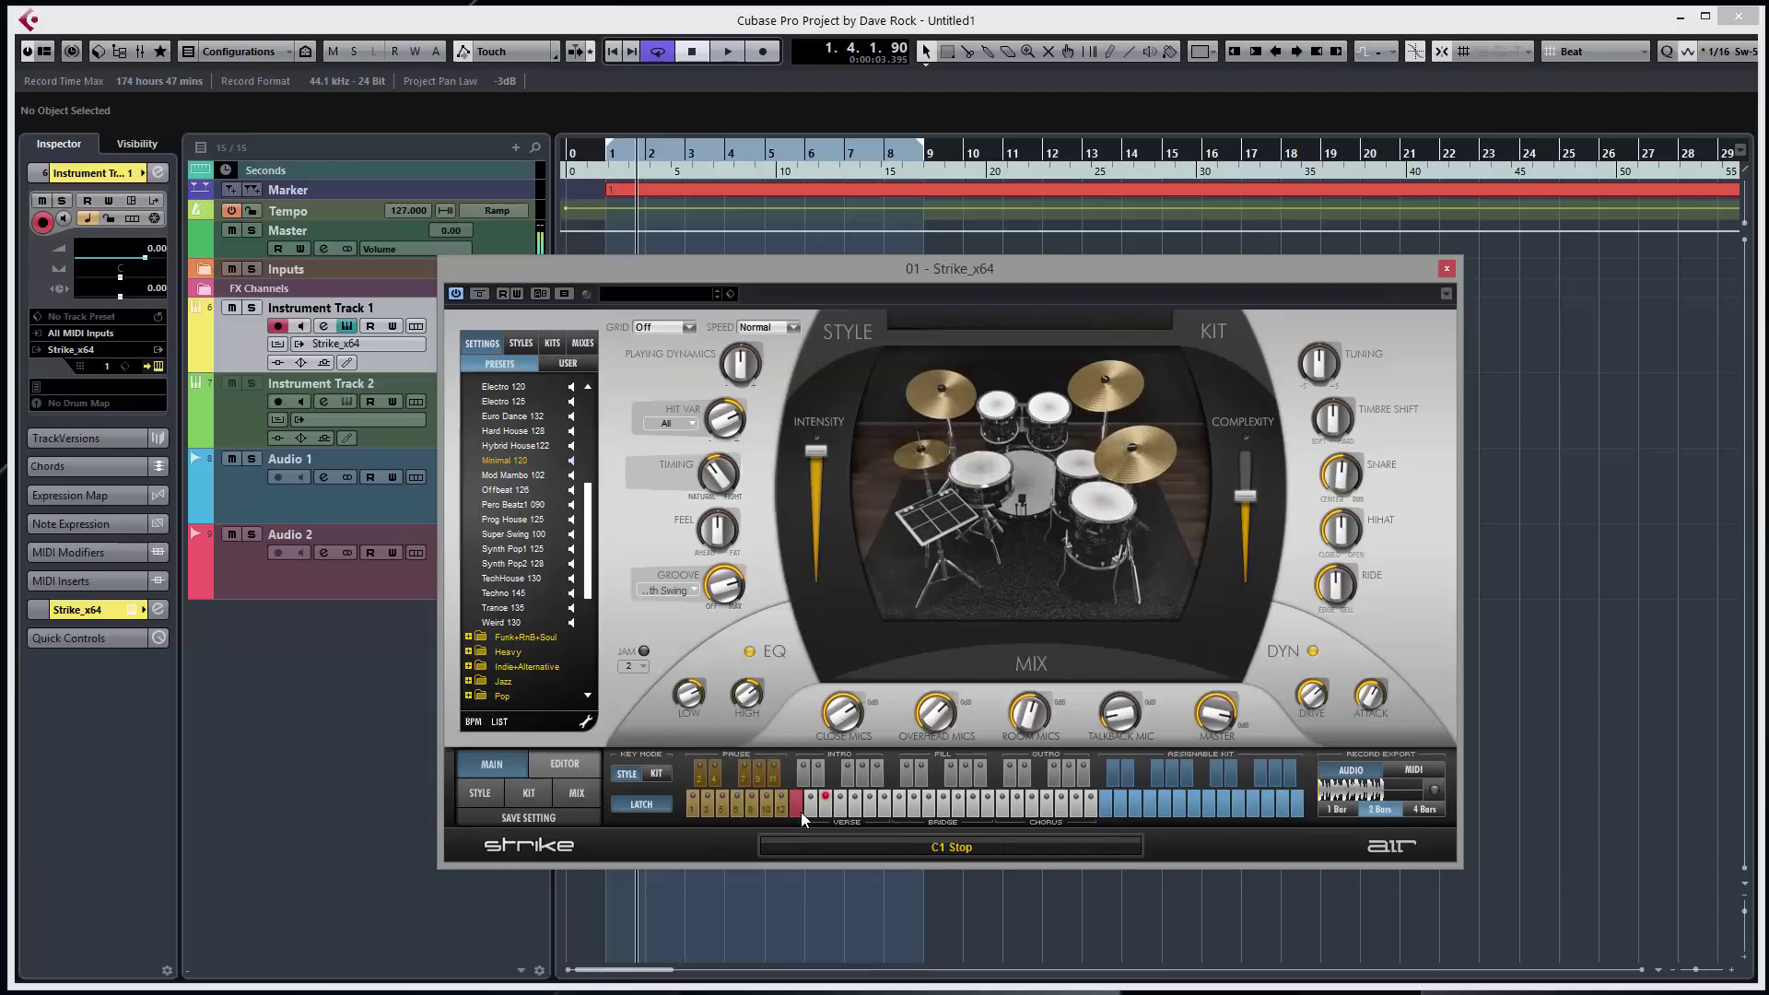
- In Strike's pattern editor, add two Conga hits to Verse B and inspect their velocities
click(557, 764)
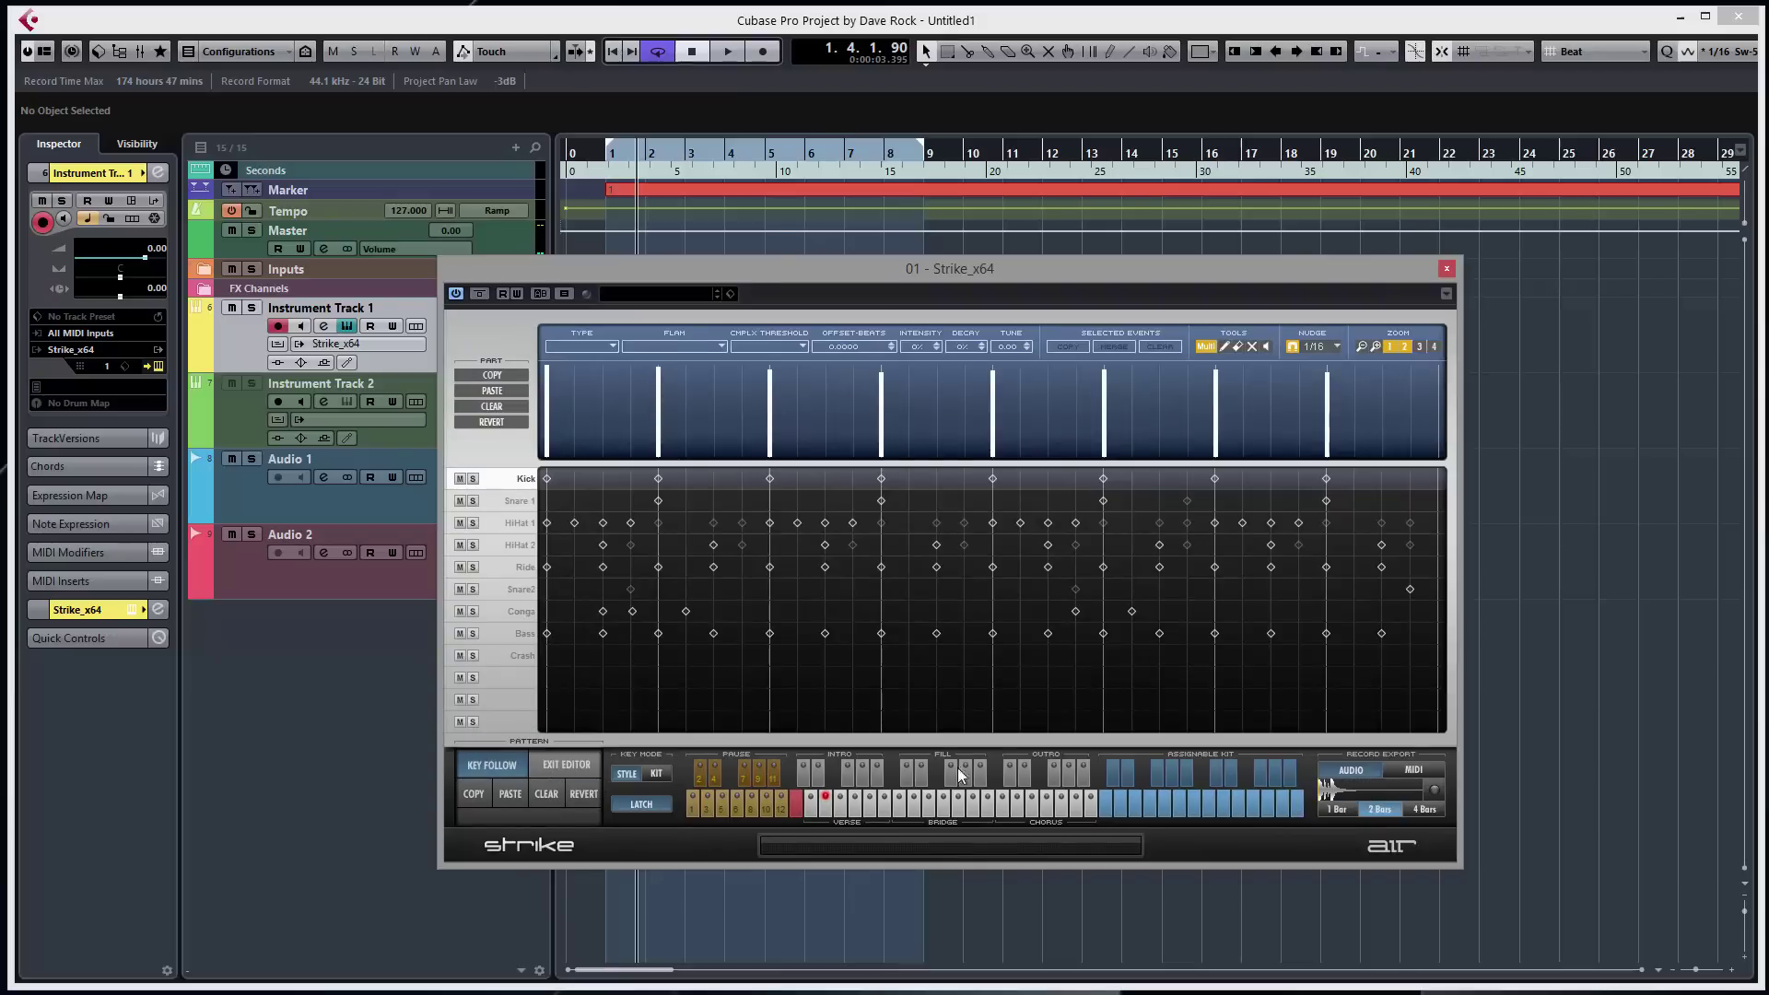
click(847, 803)
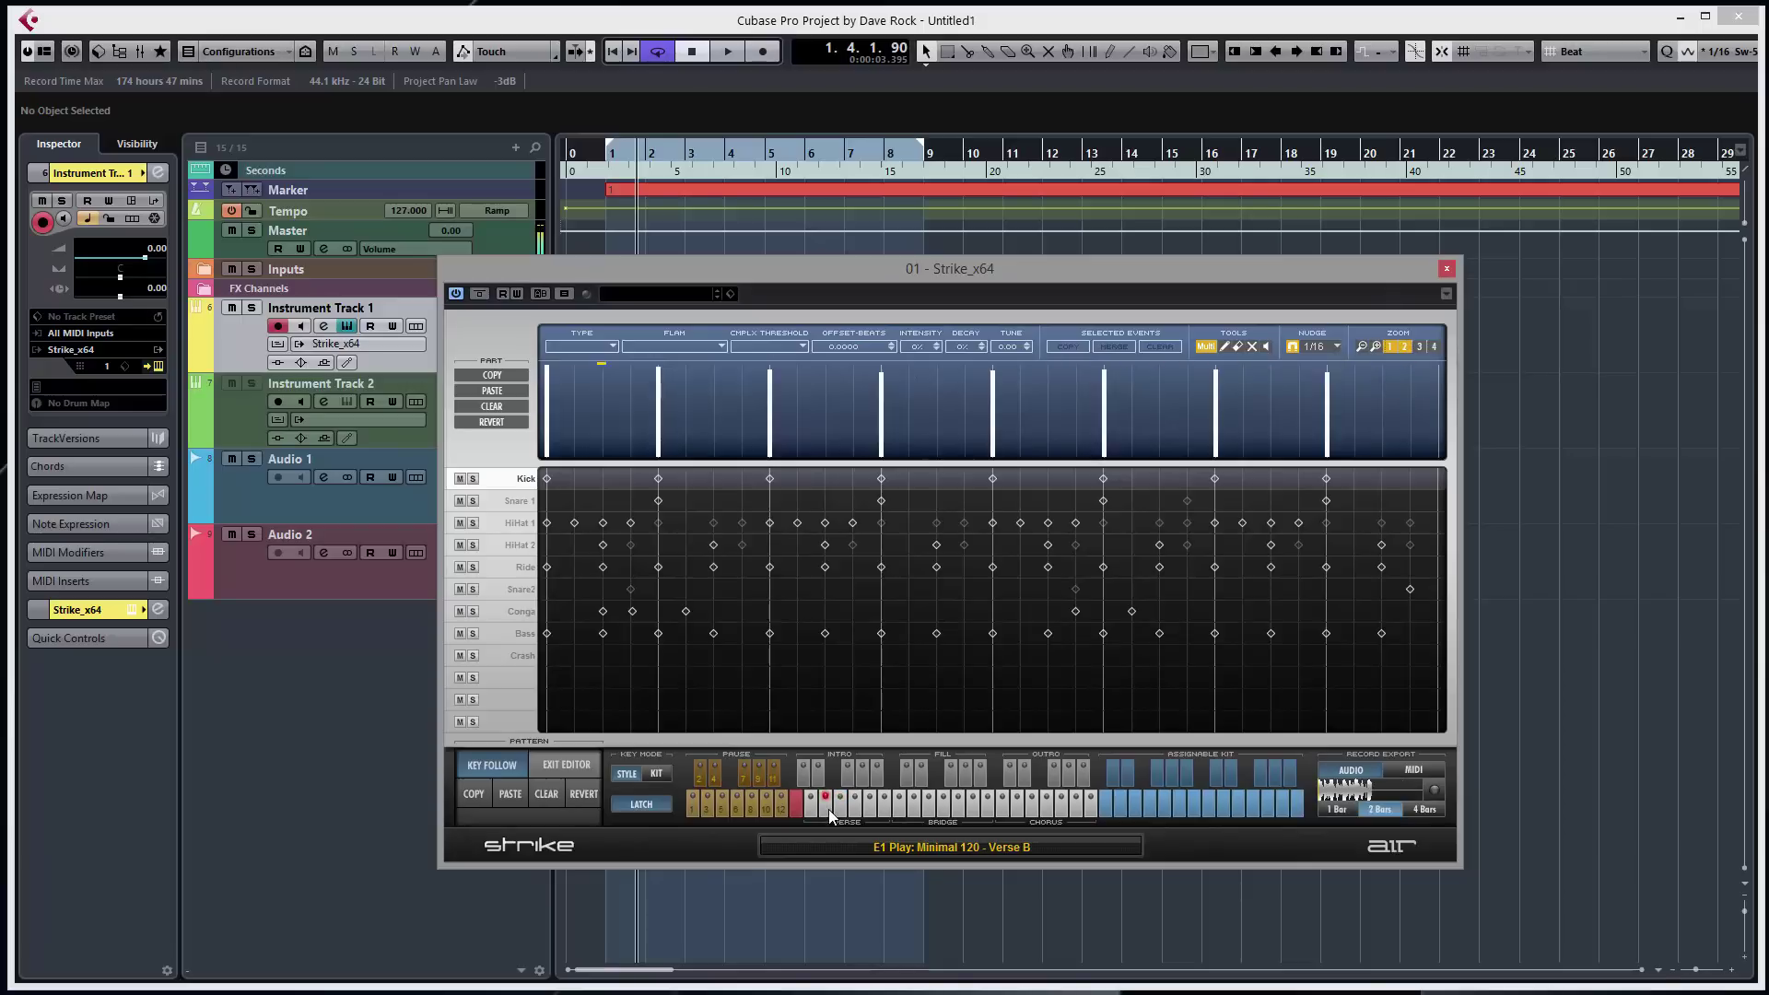
click(793, 809)
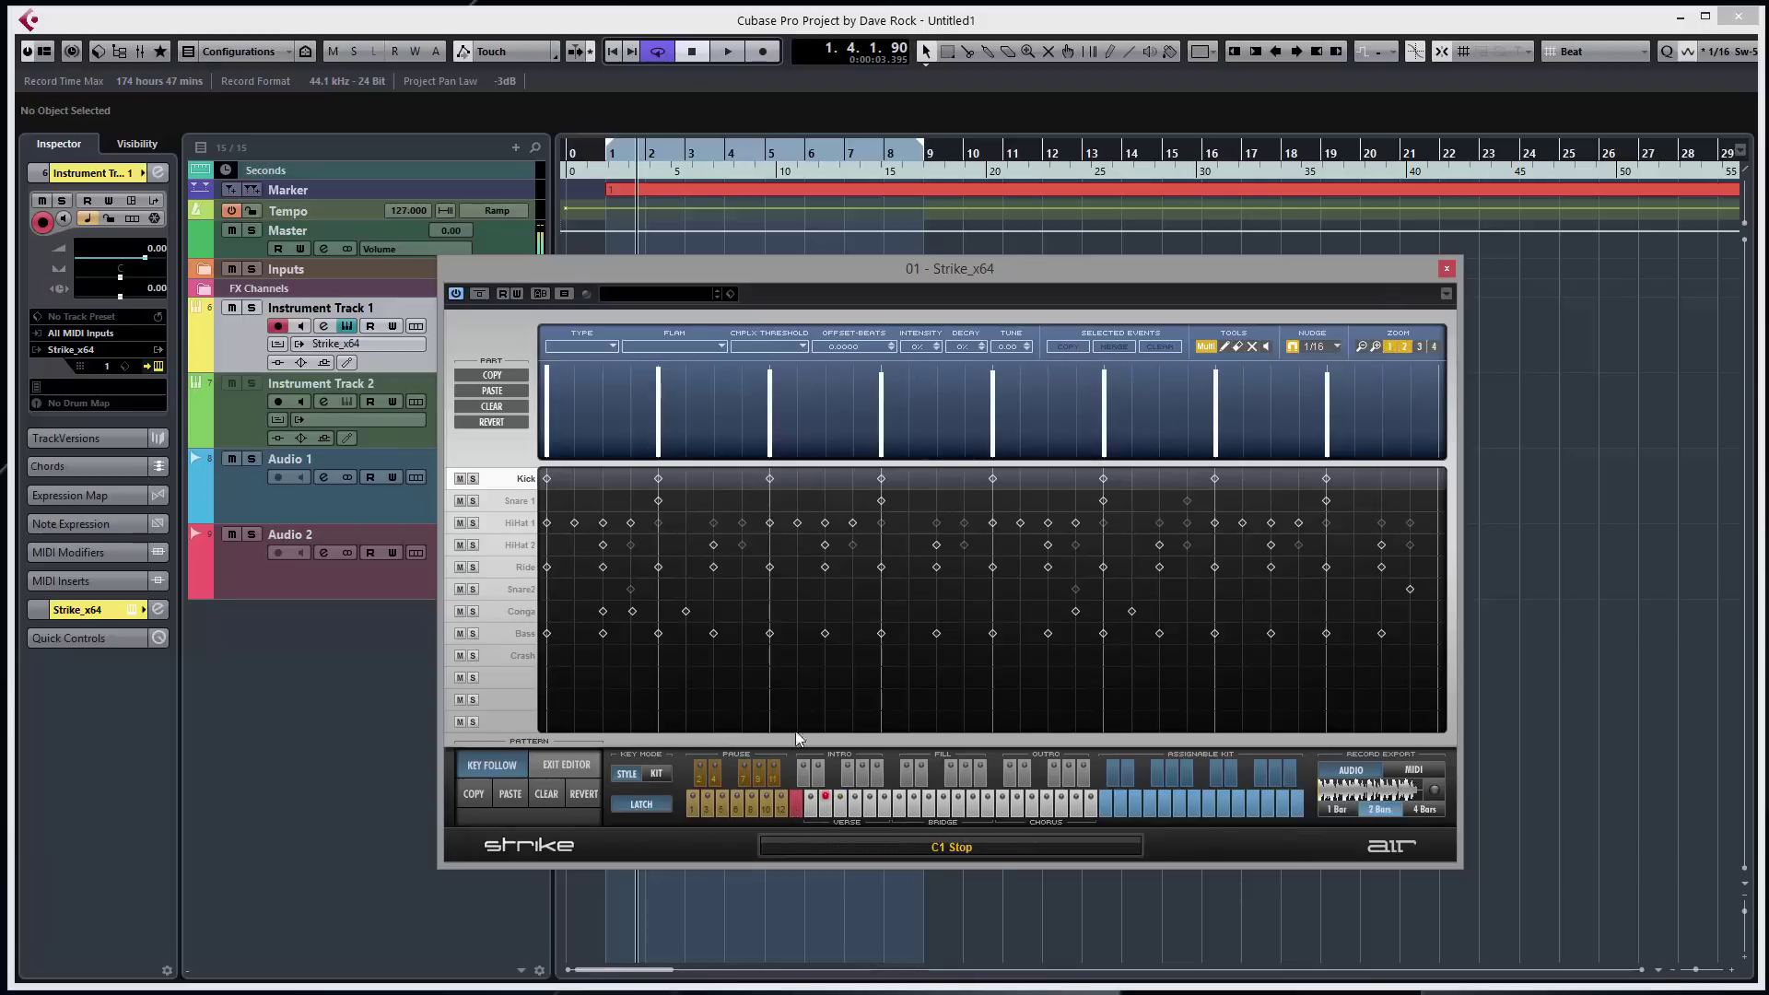
click(769, 610)
click(798, 611)
click(510, 614)
click(798, 419)
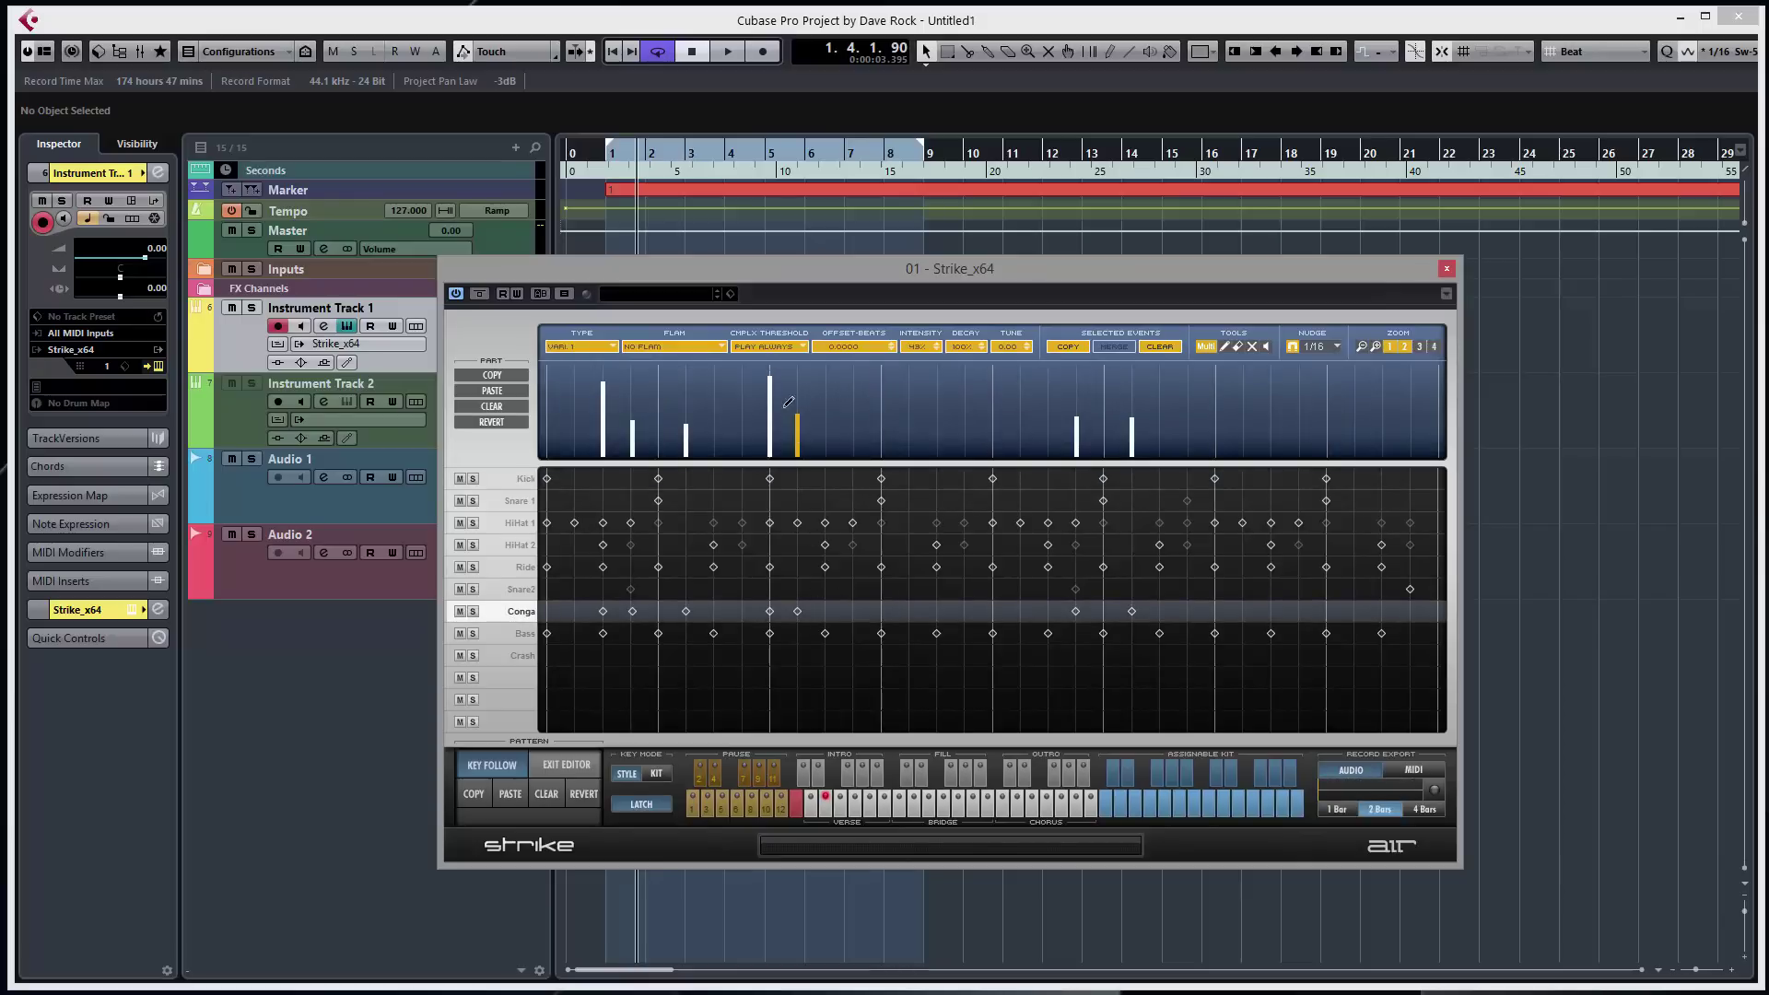
click(770, 428)
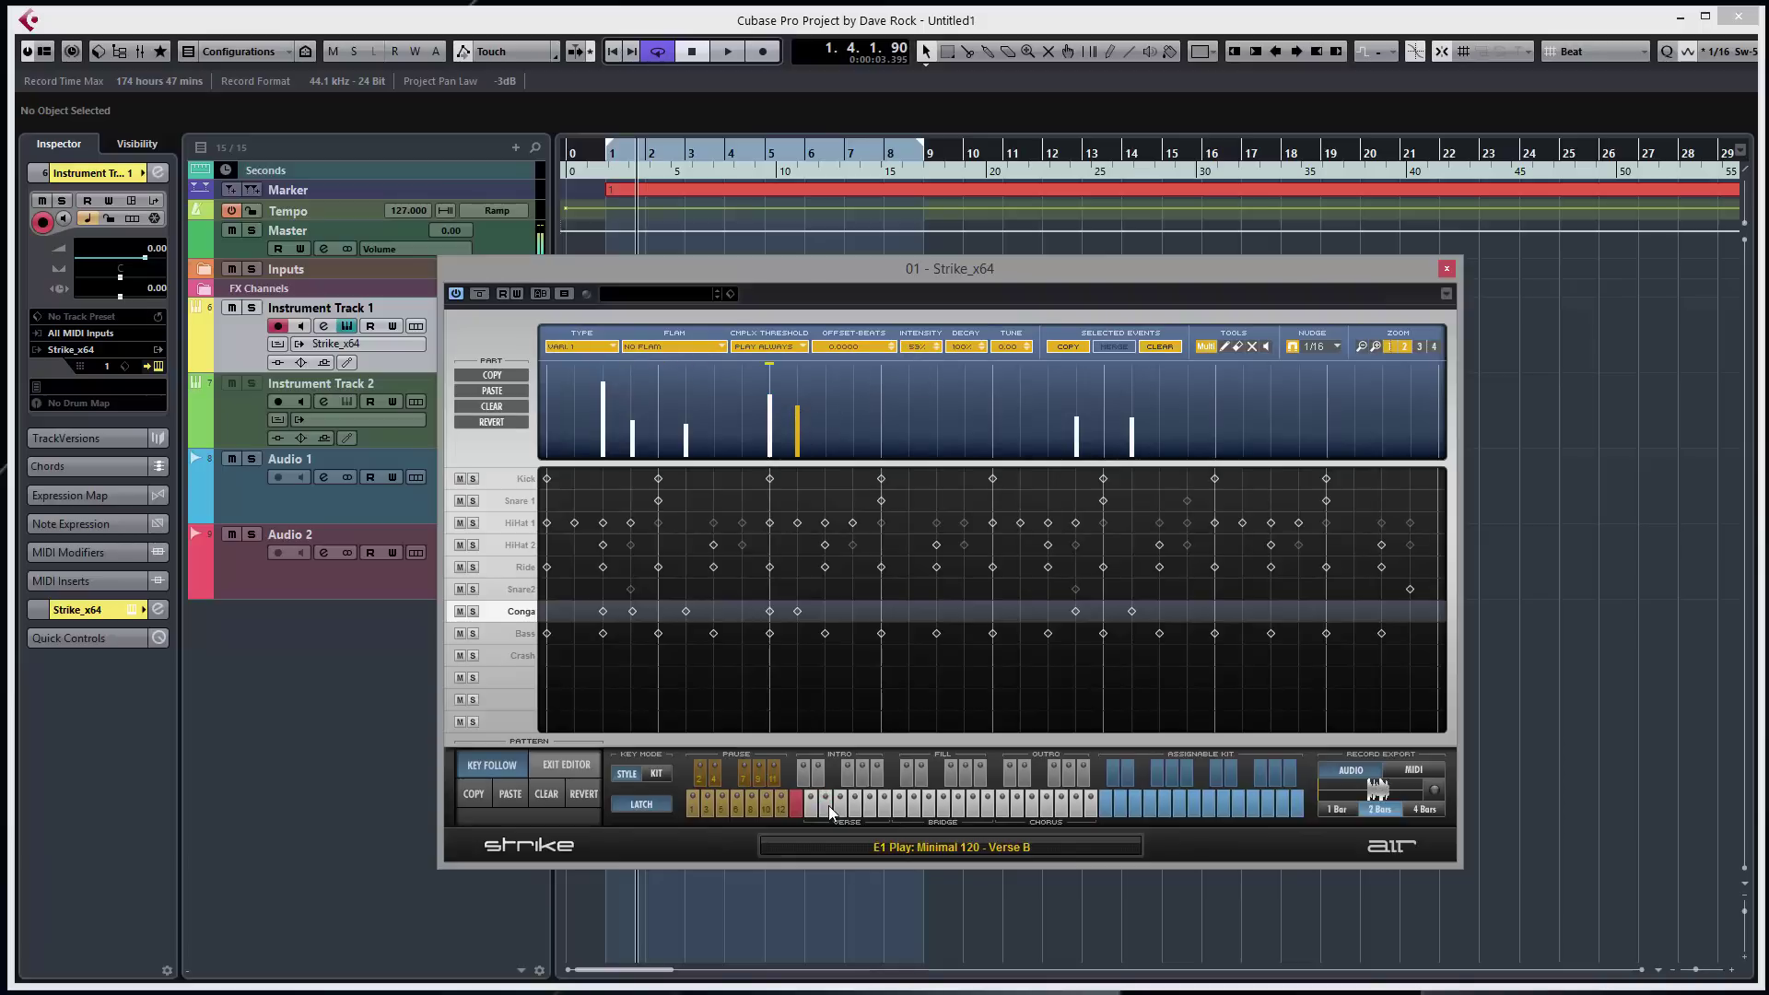
- Add three more Conga hits and soften the newest one to 48% intensity
click(881, 608)
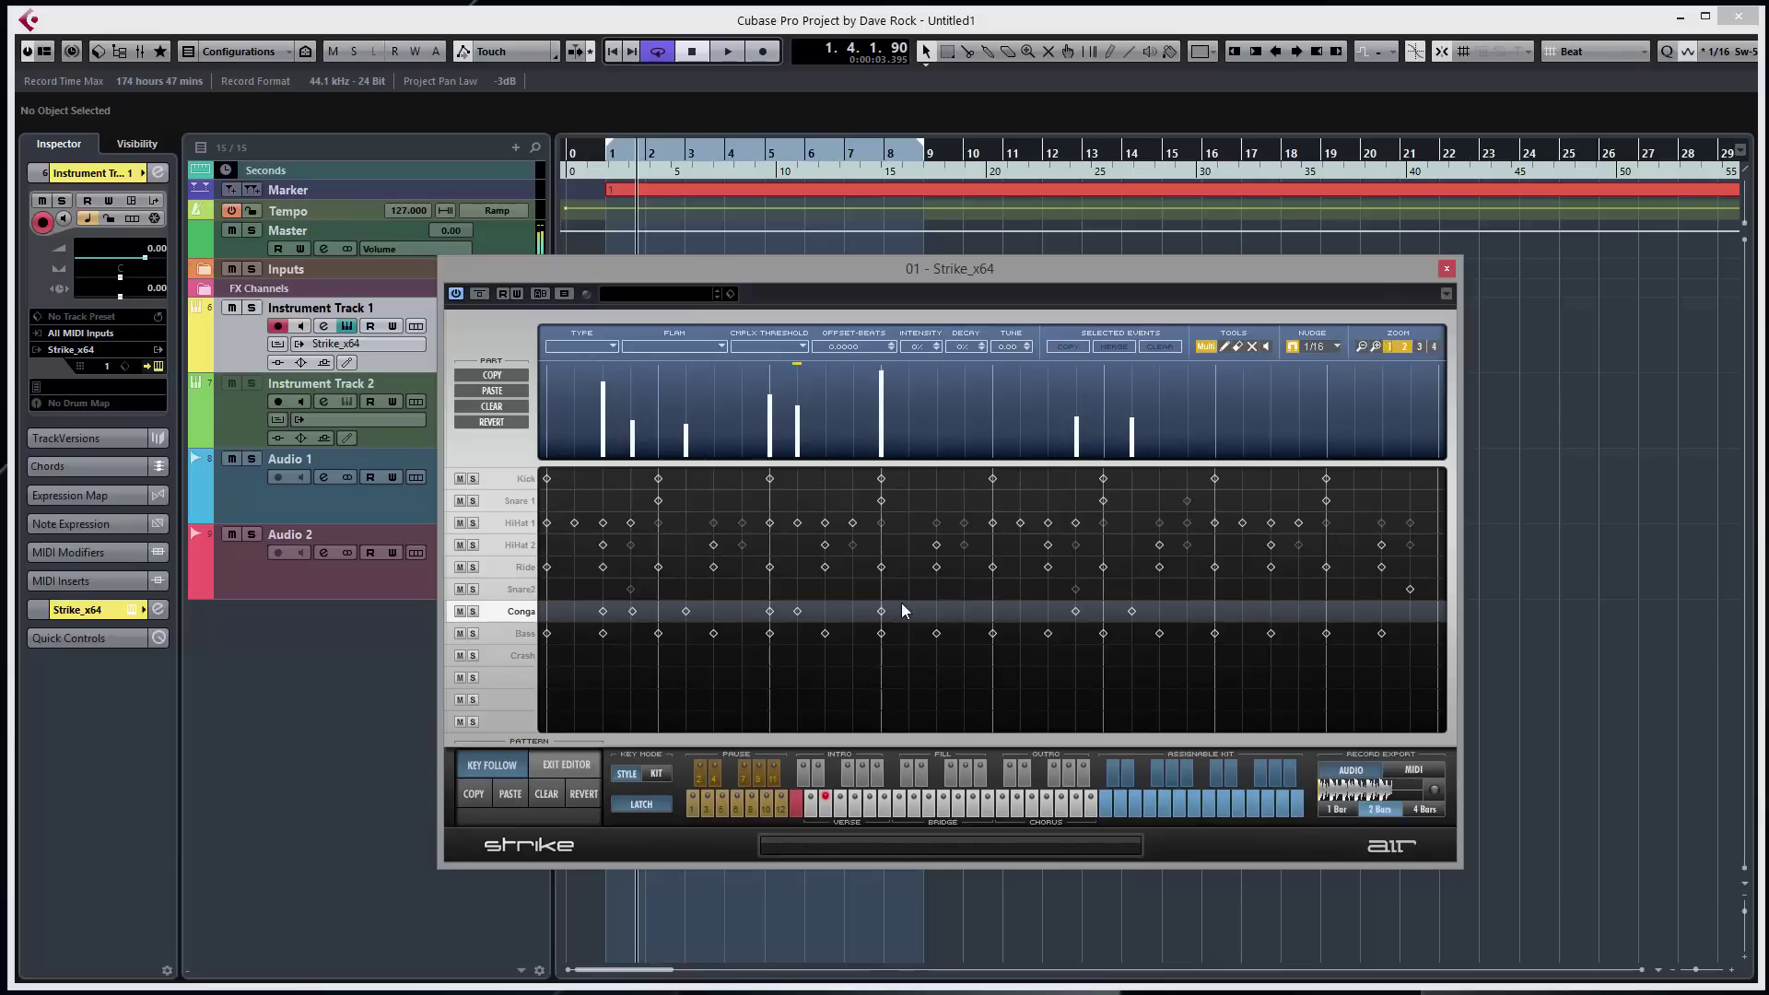
click(908, 594)
click(908, 611)
click(912, 586)
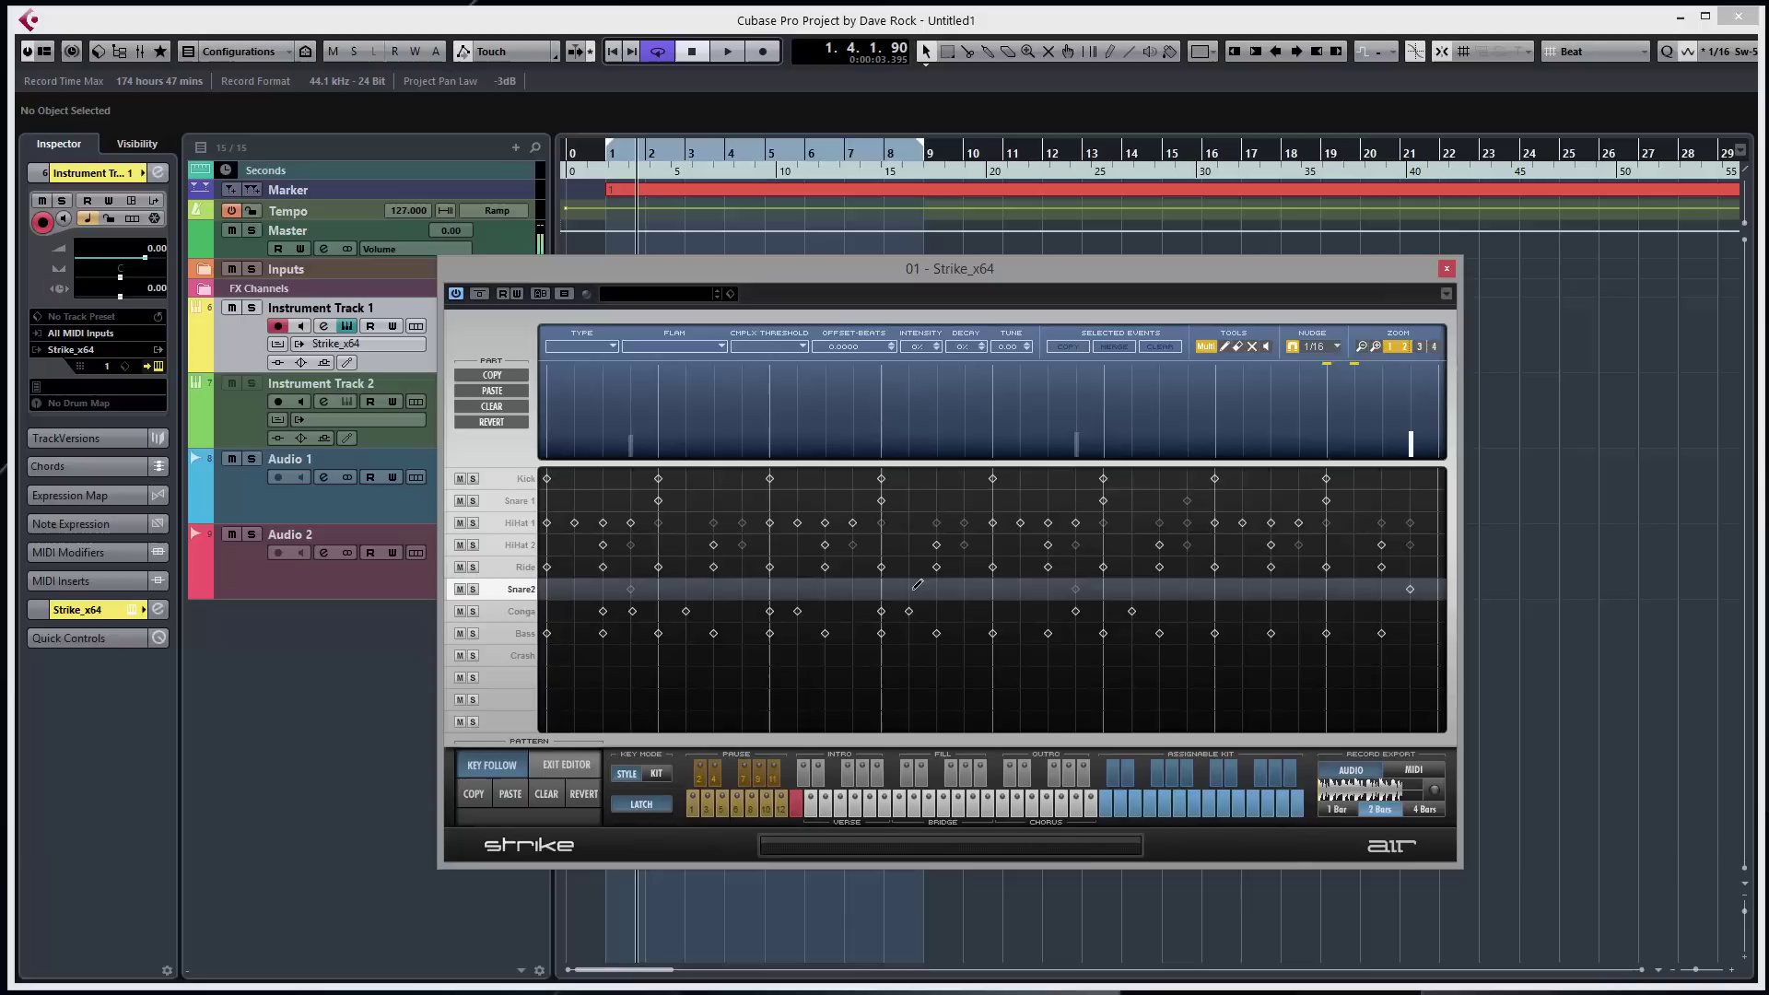
click(912, 611)
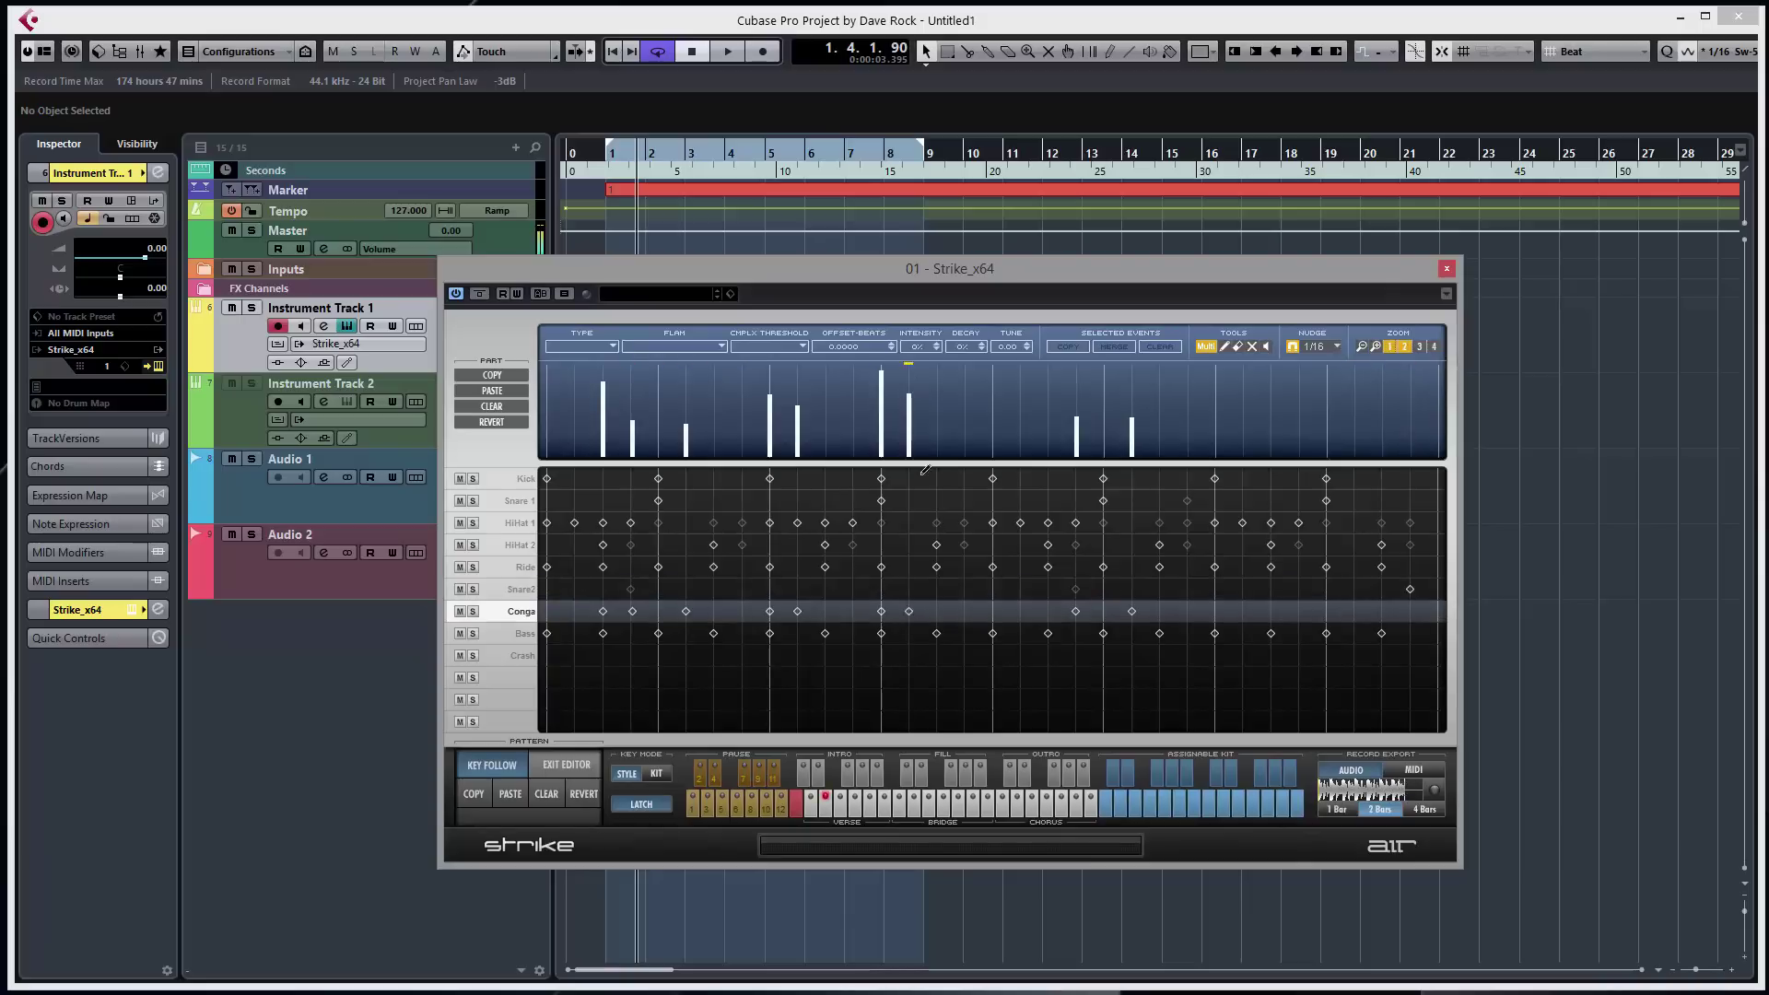
click(911, 424)
drag(883, 406, 883, 414)
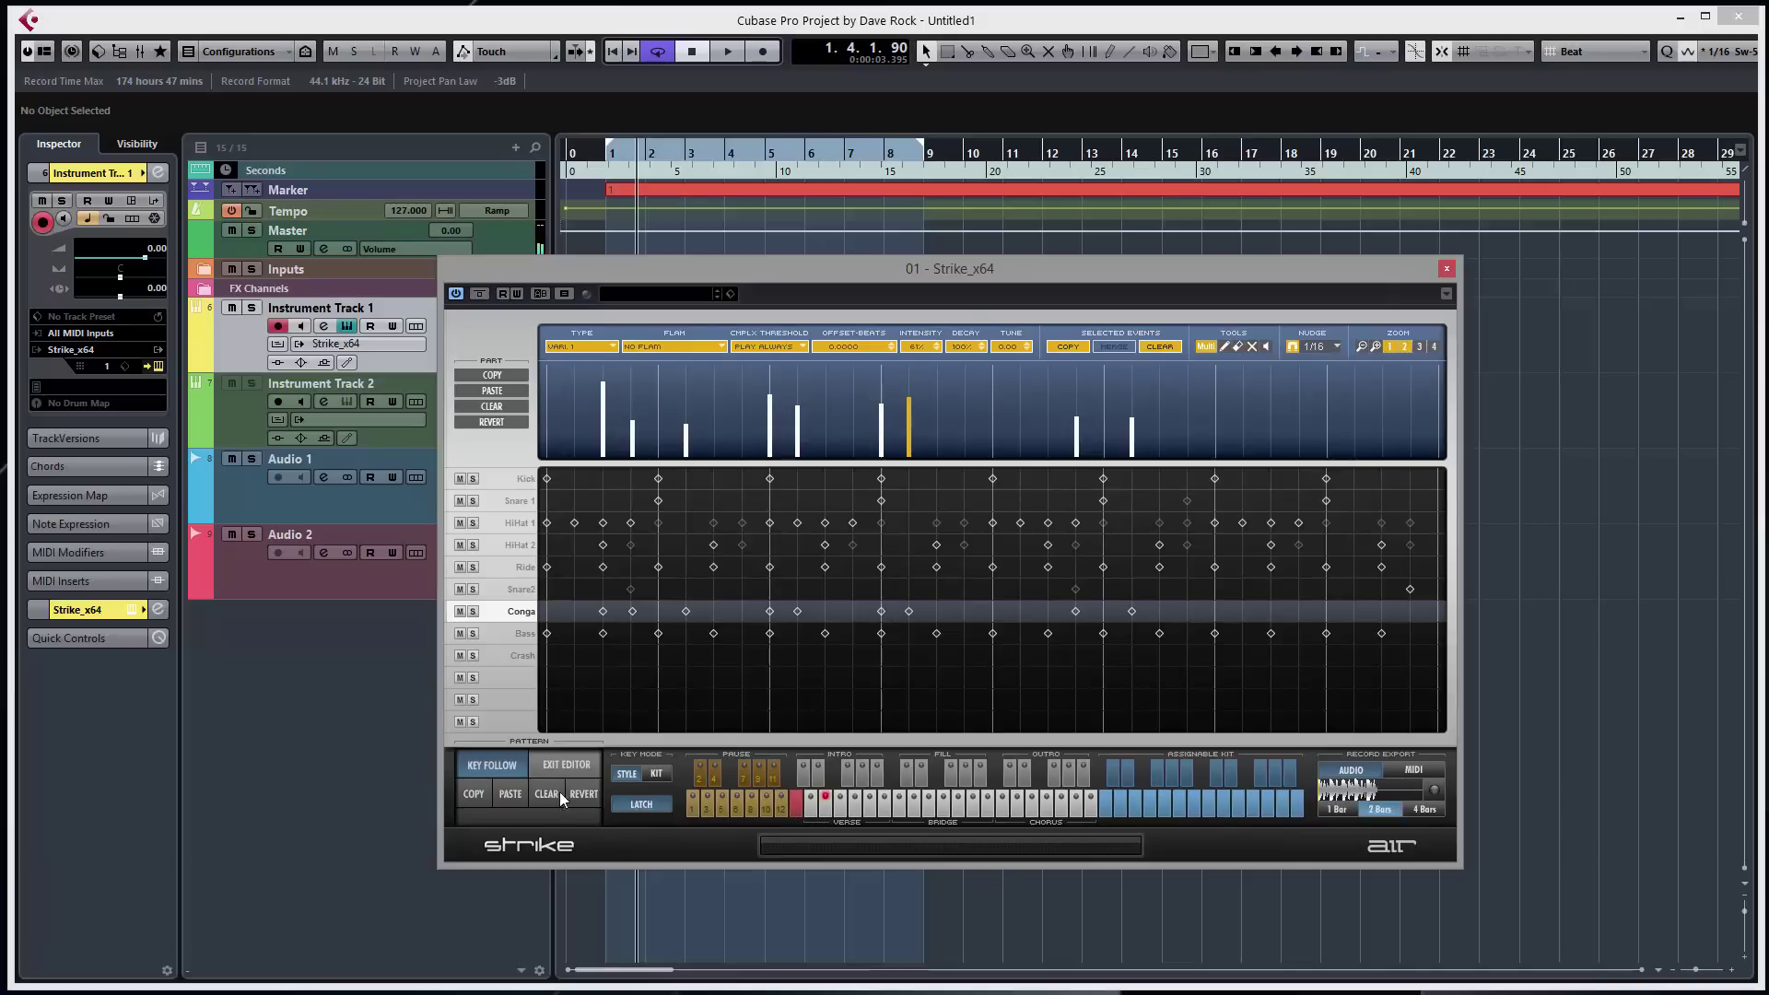
click(566, 763)
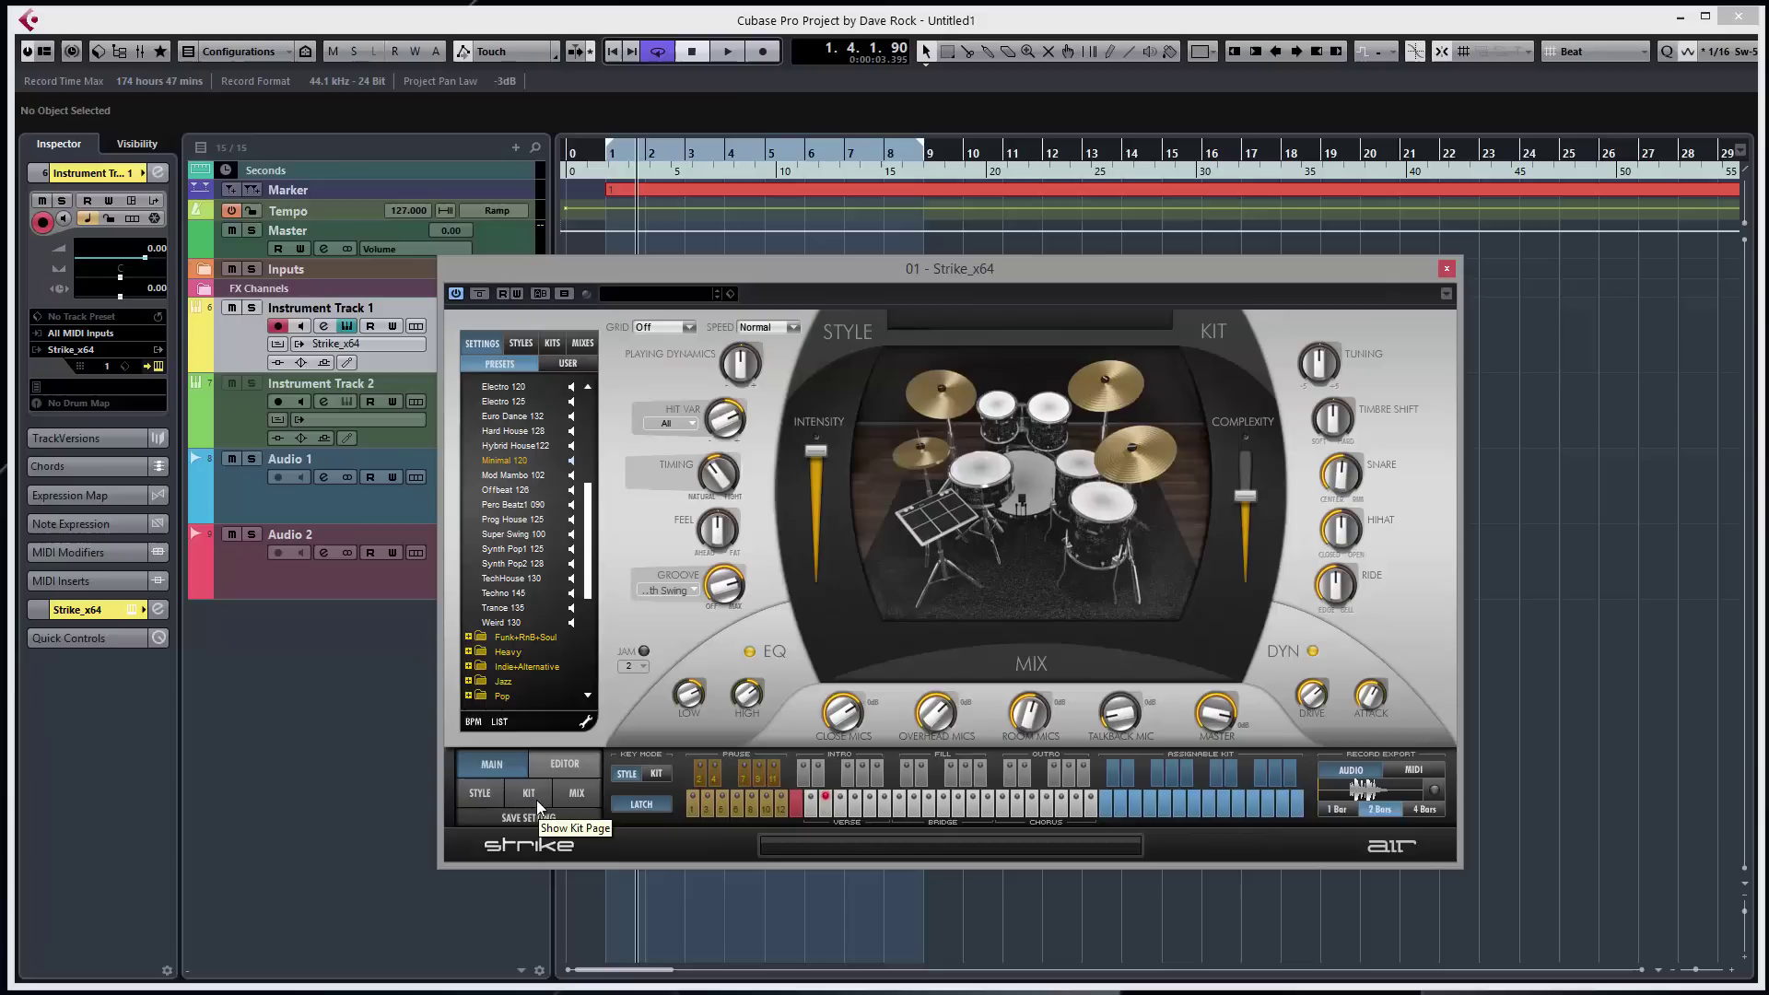
- Insert an Opto Compressor on the master channel in Strike's mixer
click(580, 792)
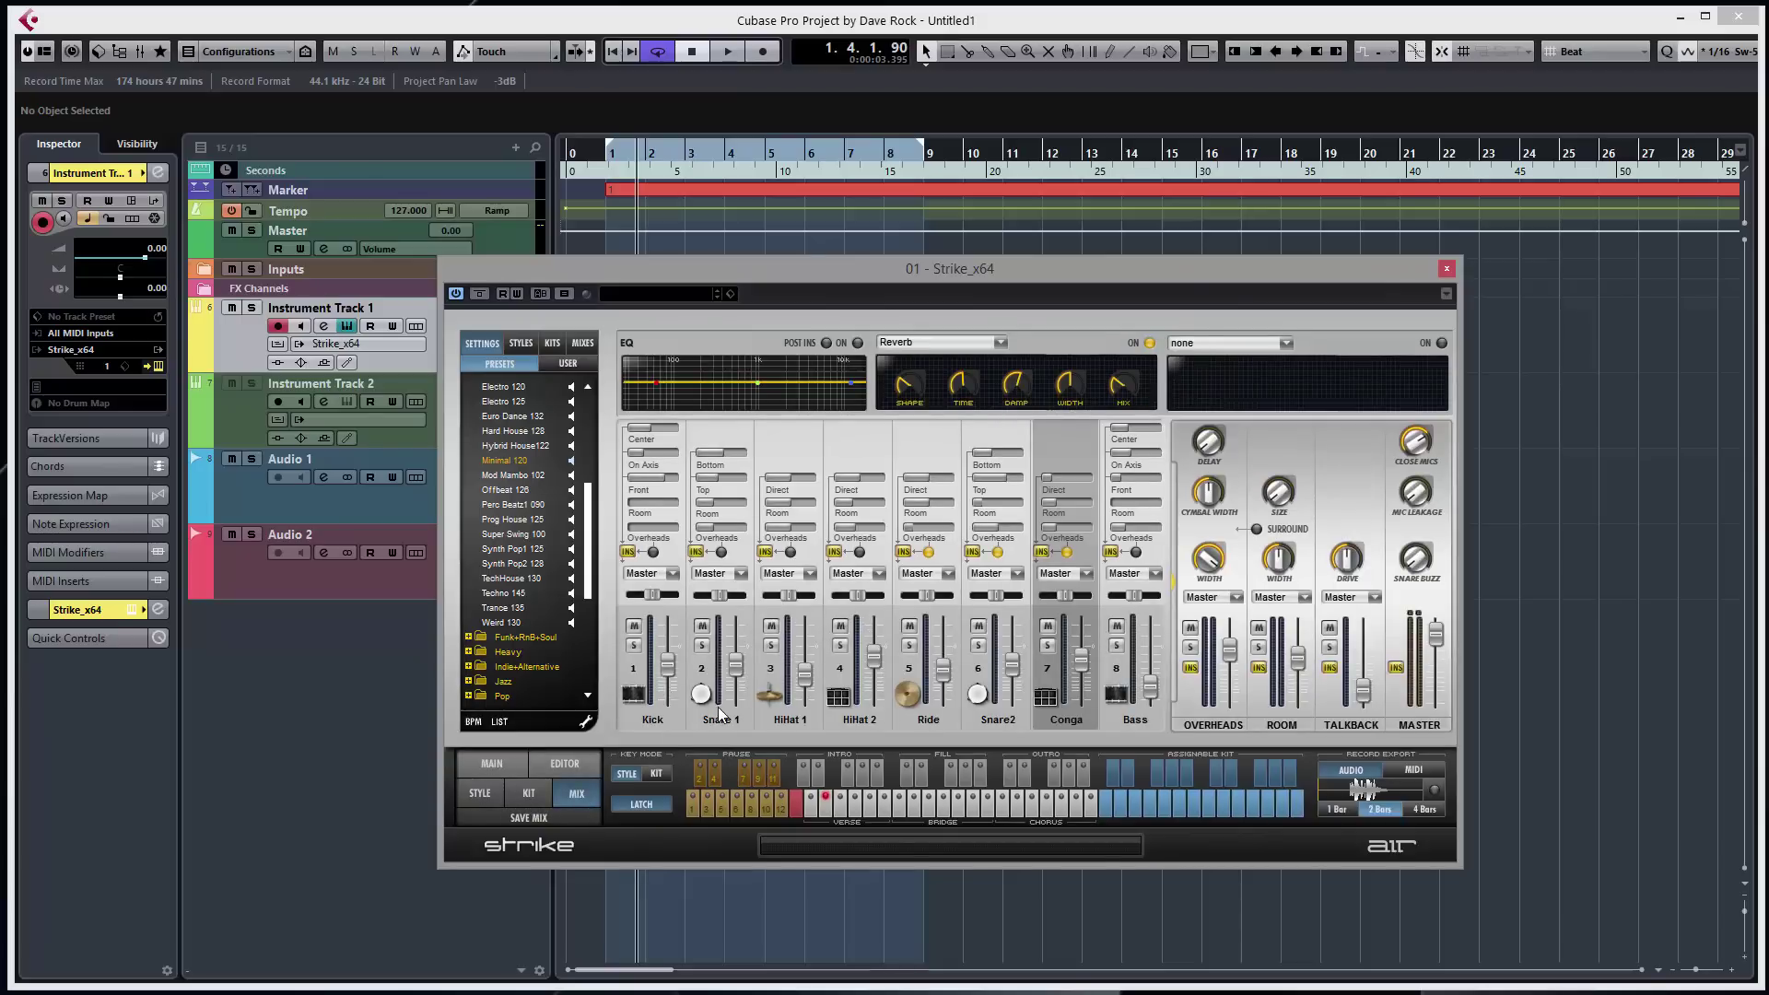
click(1426, 722)
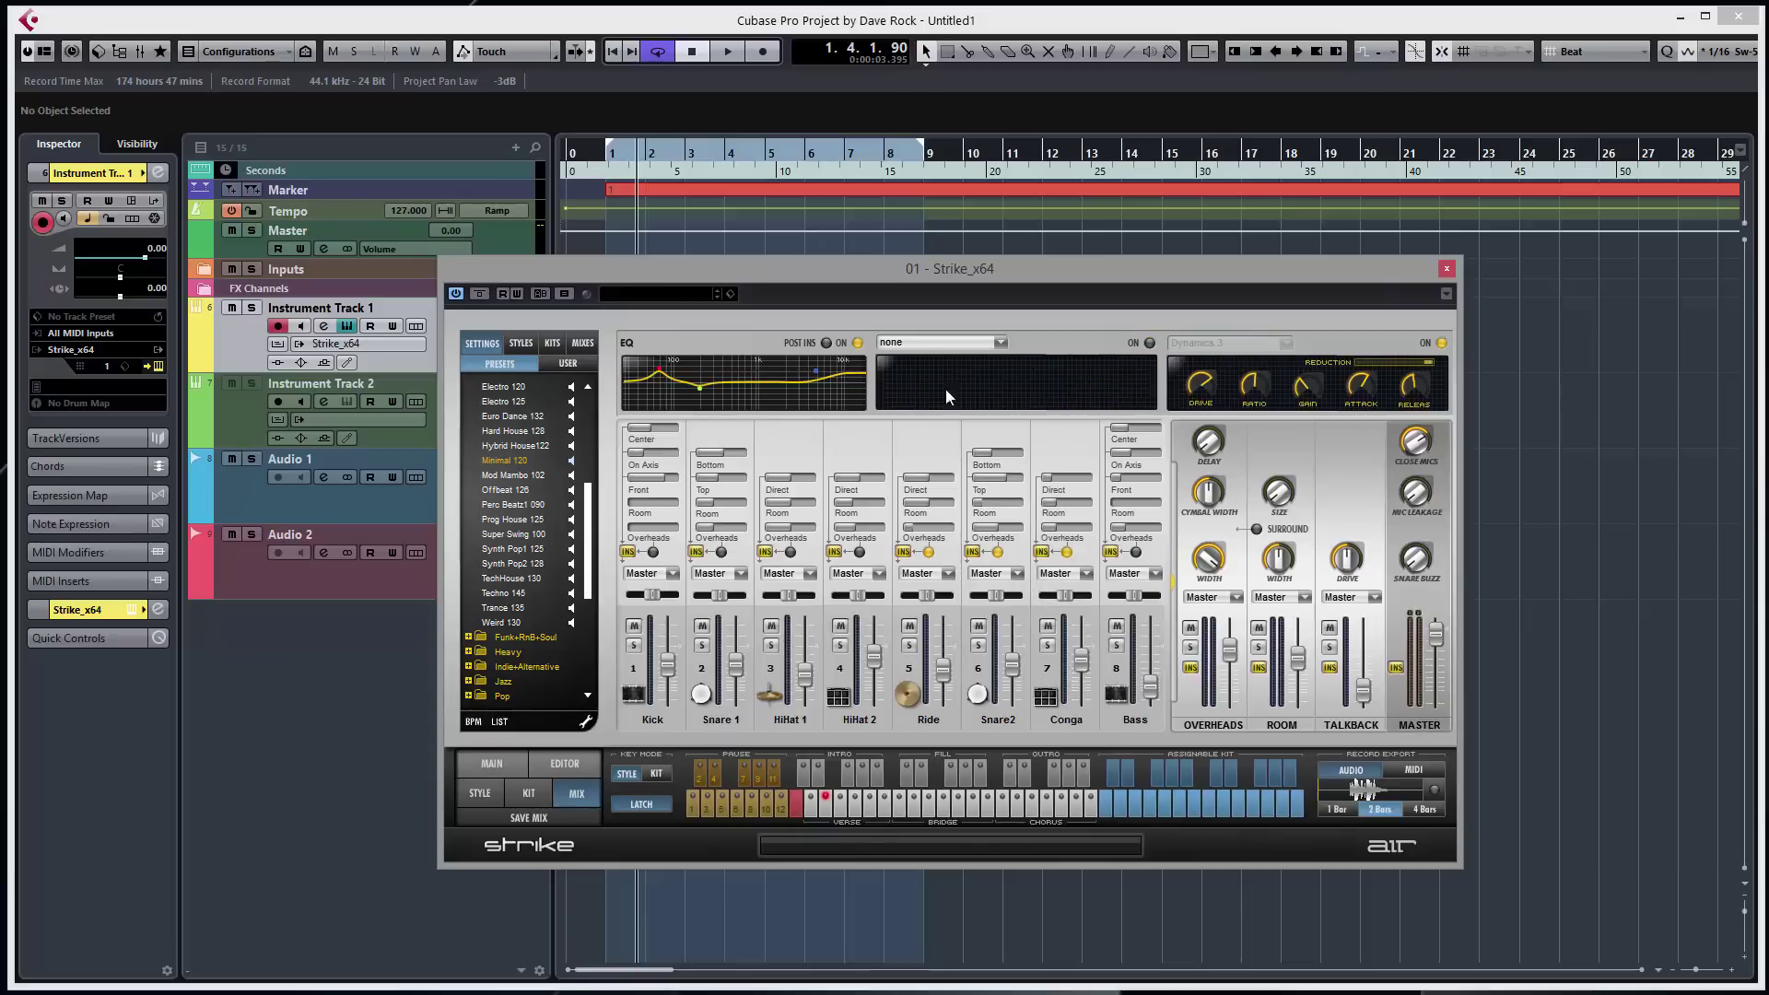
click(914, 349)
click(924, 347)
click(934, 348)
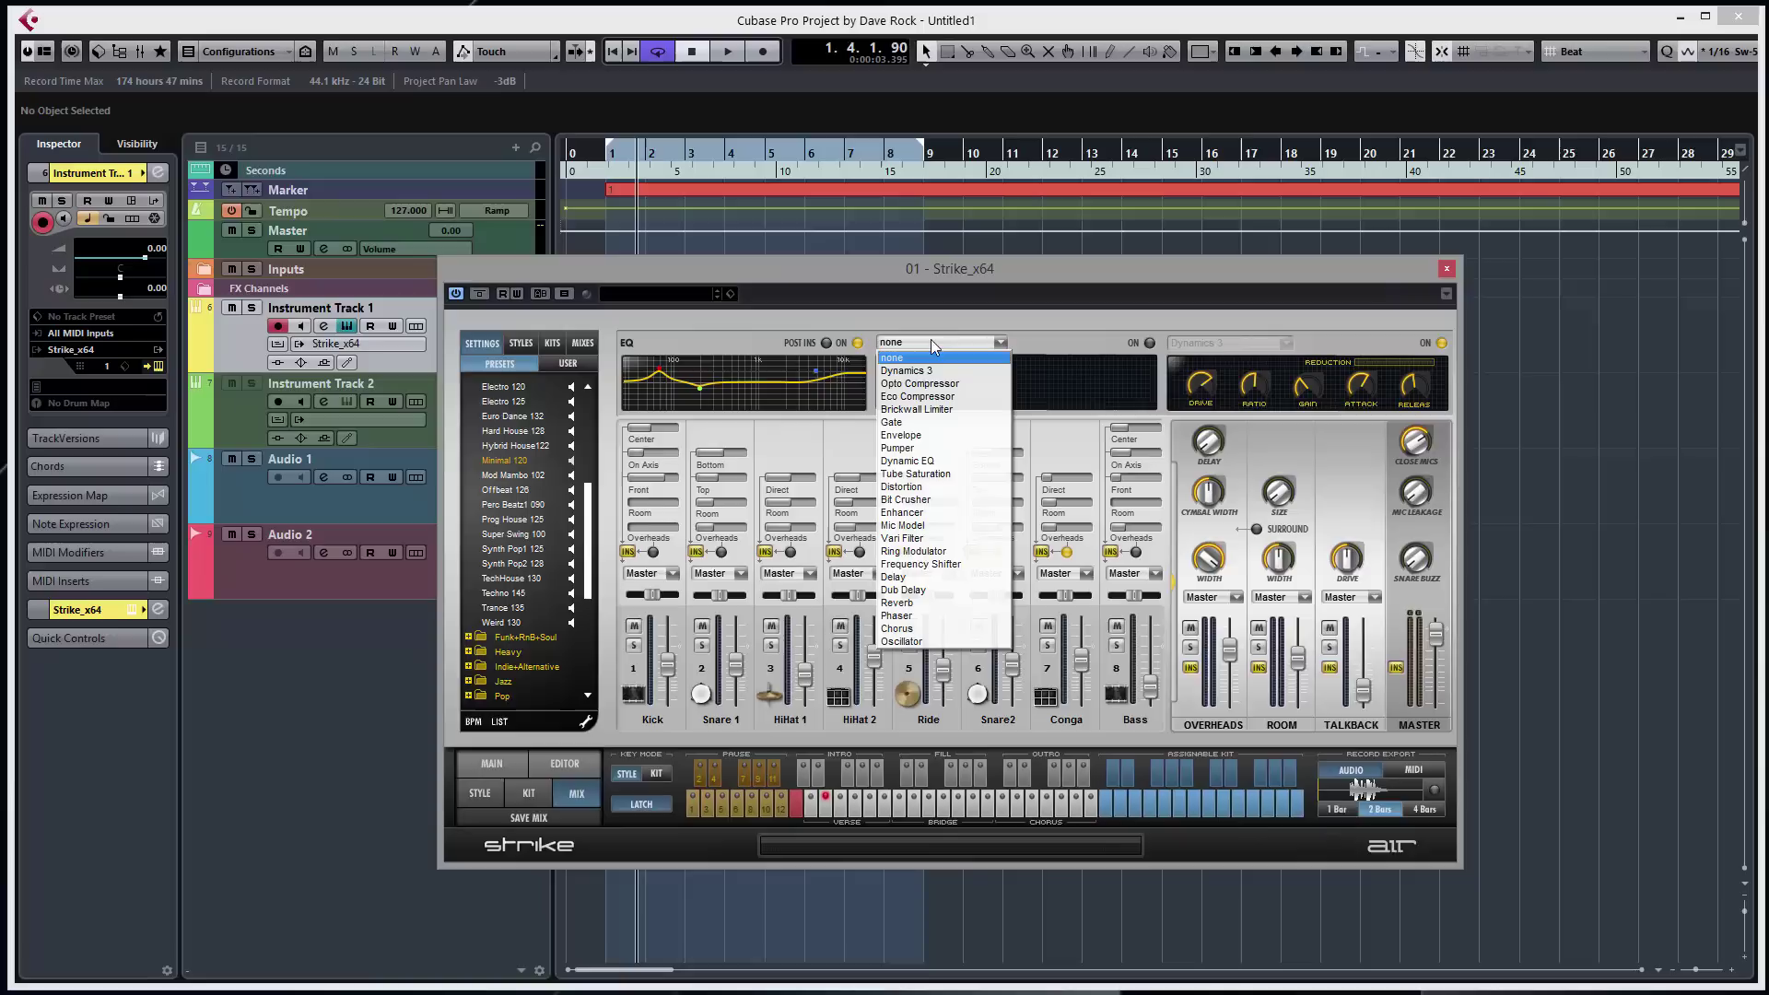
click(925, 387)
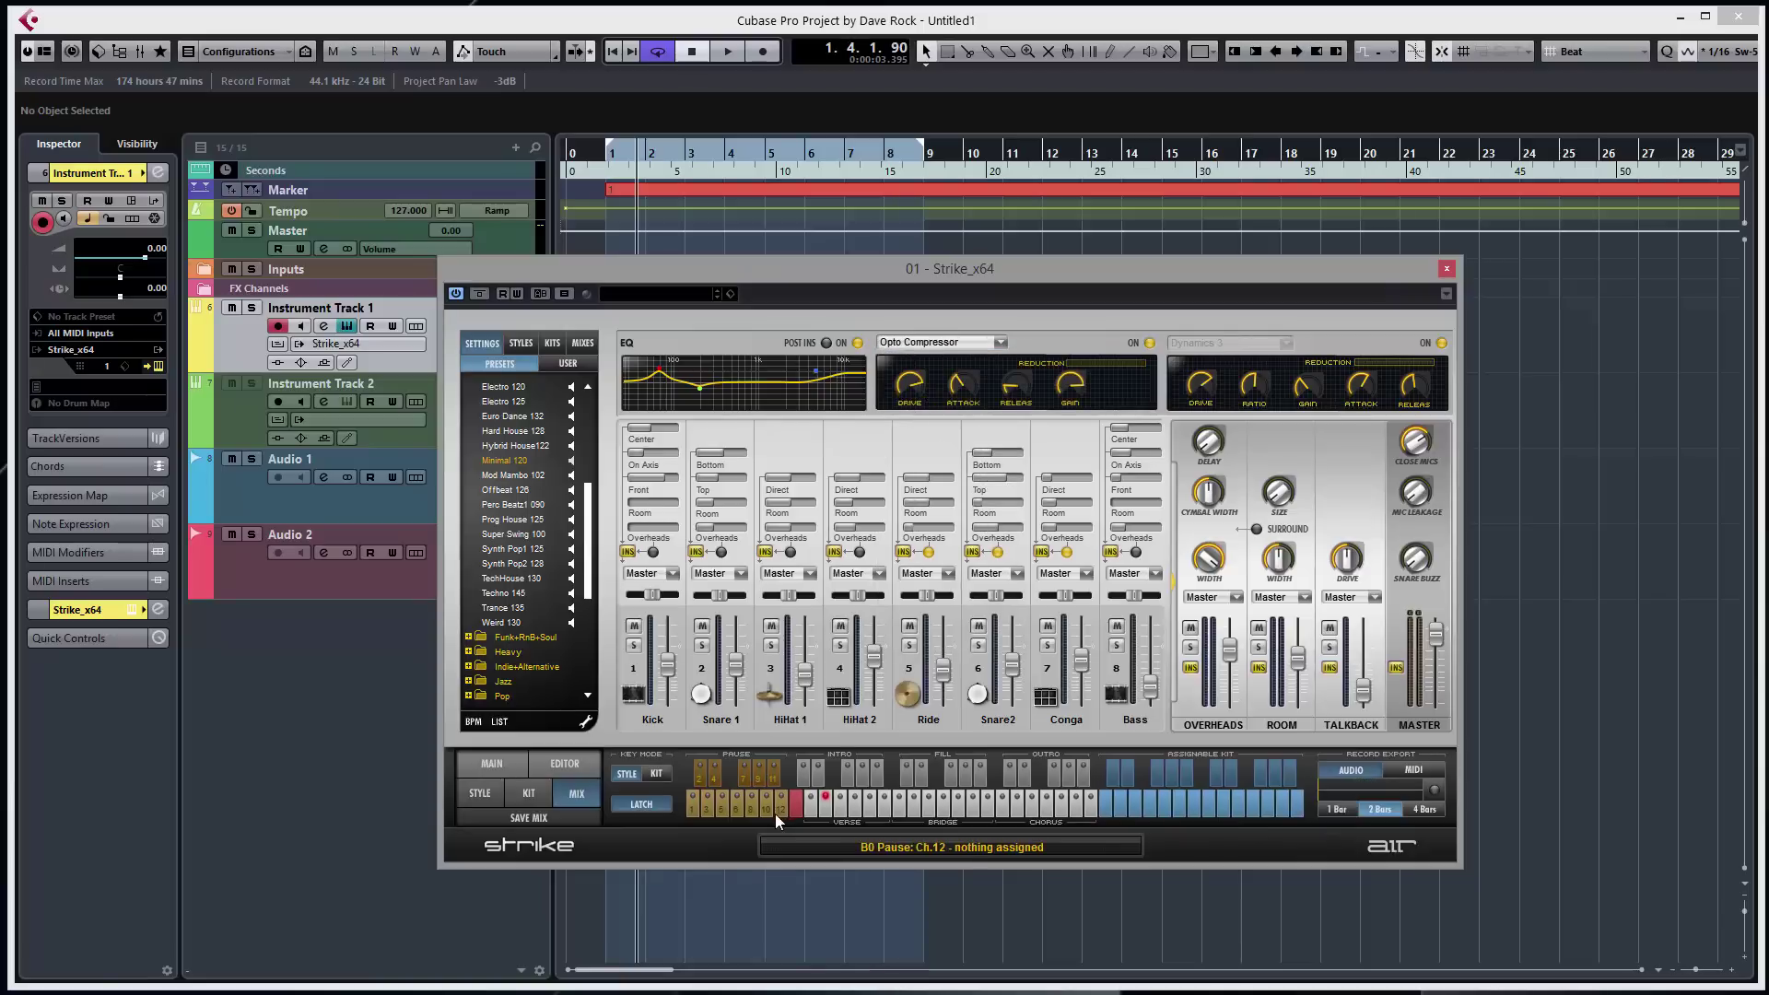
- Play the pattern and compare the master with and without the Opto Compressor, keeping it on
click(826, 809)
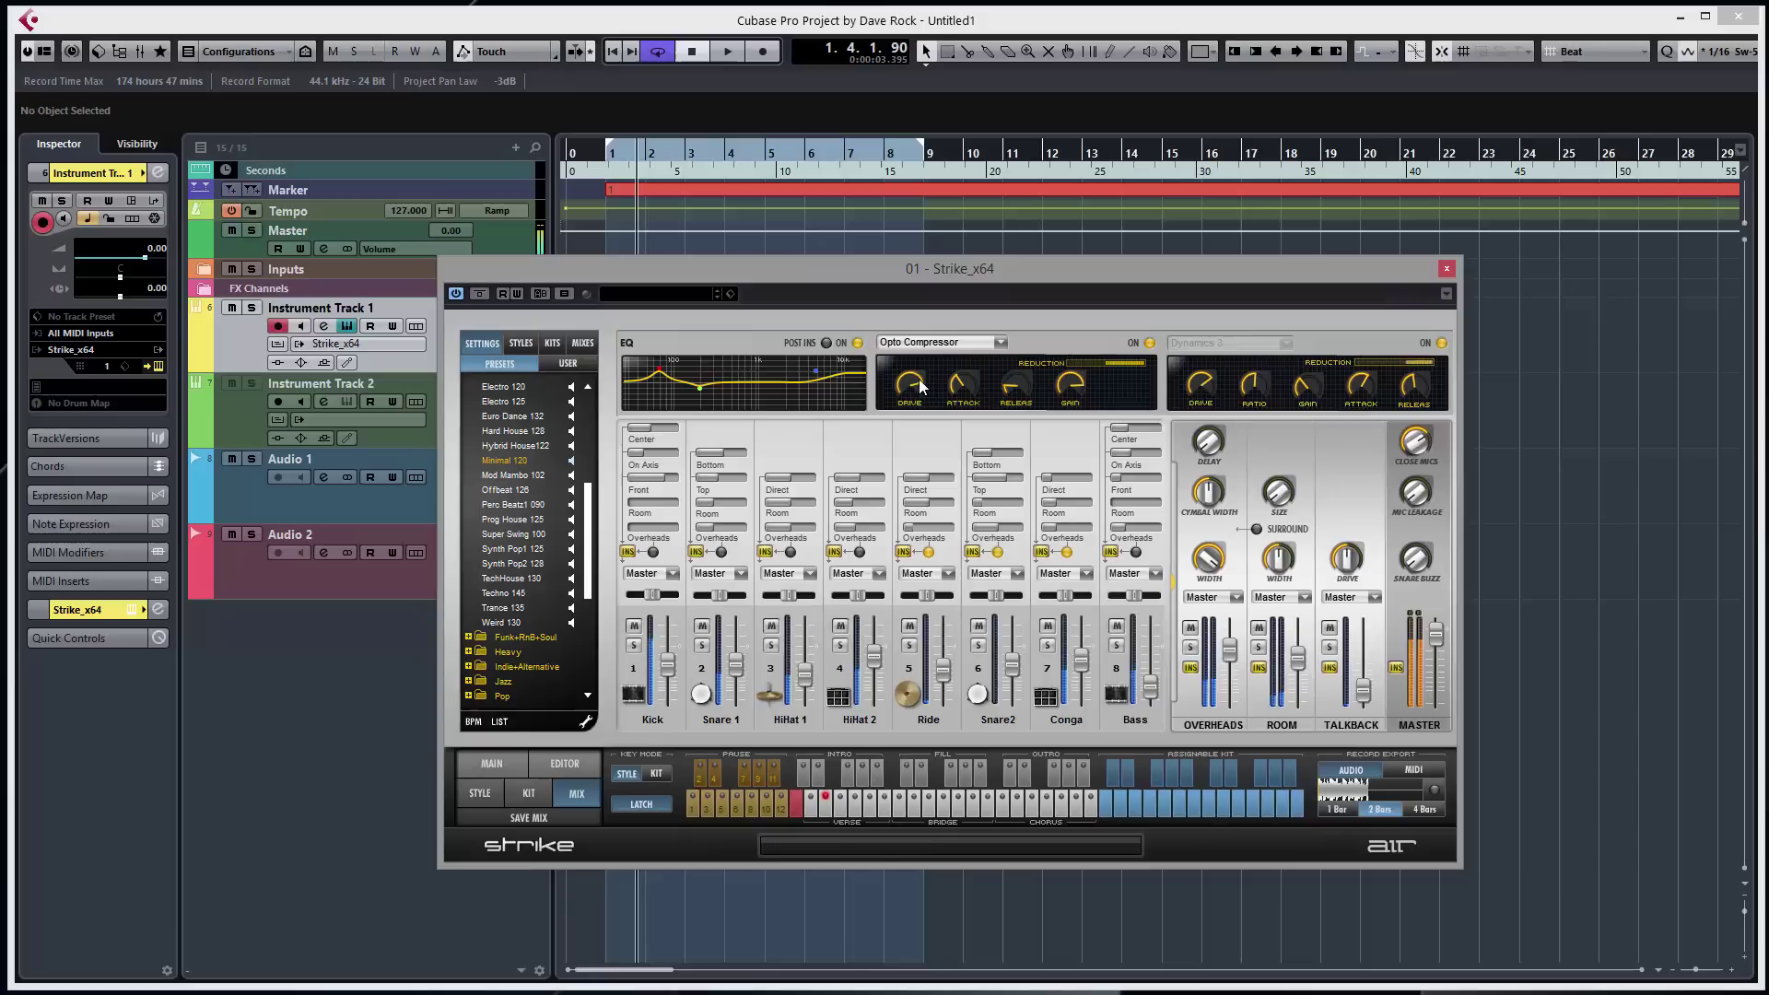
click(930, 343)
click(923, 355)
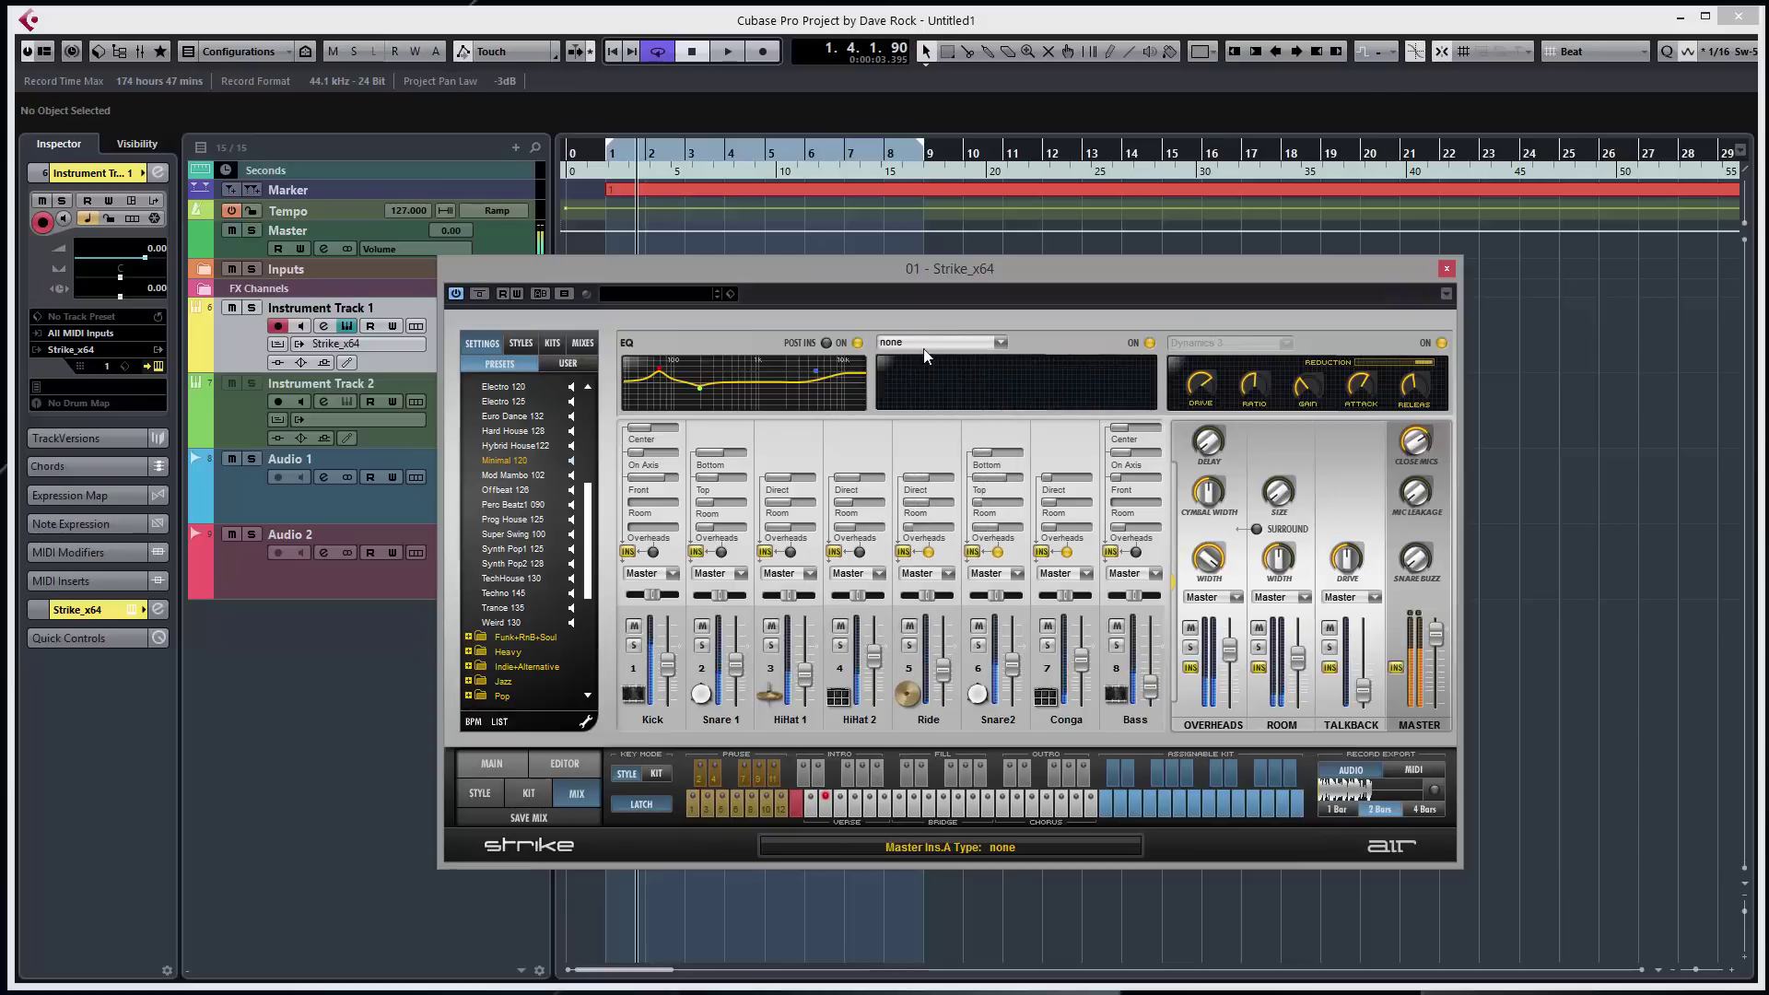
click(926, 346)
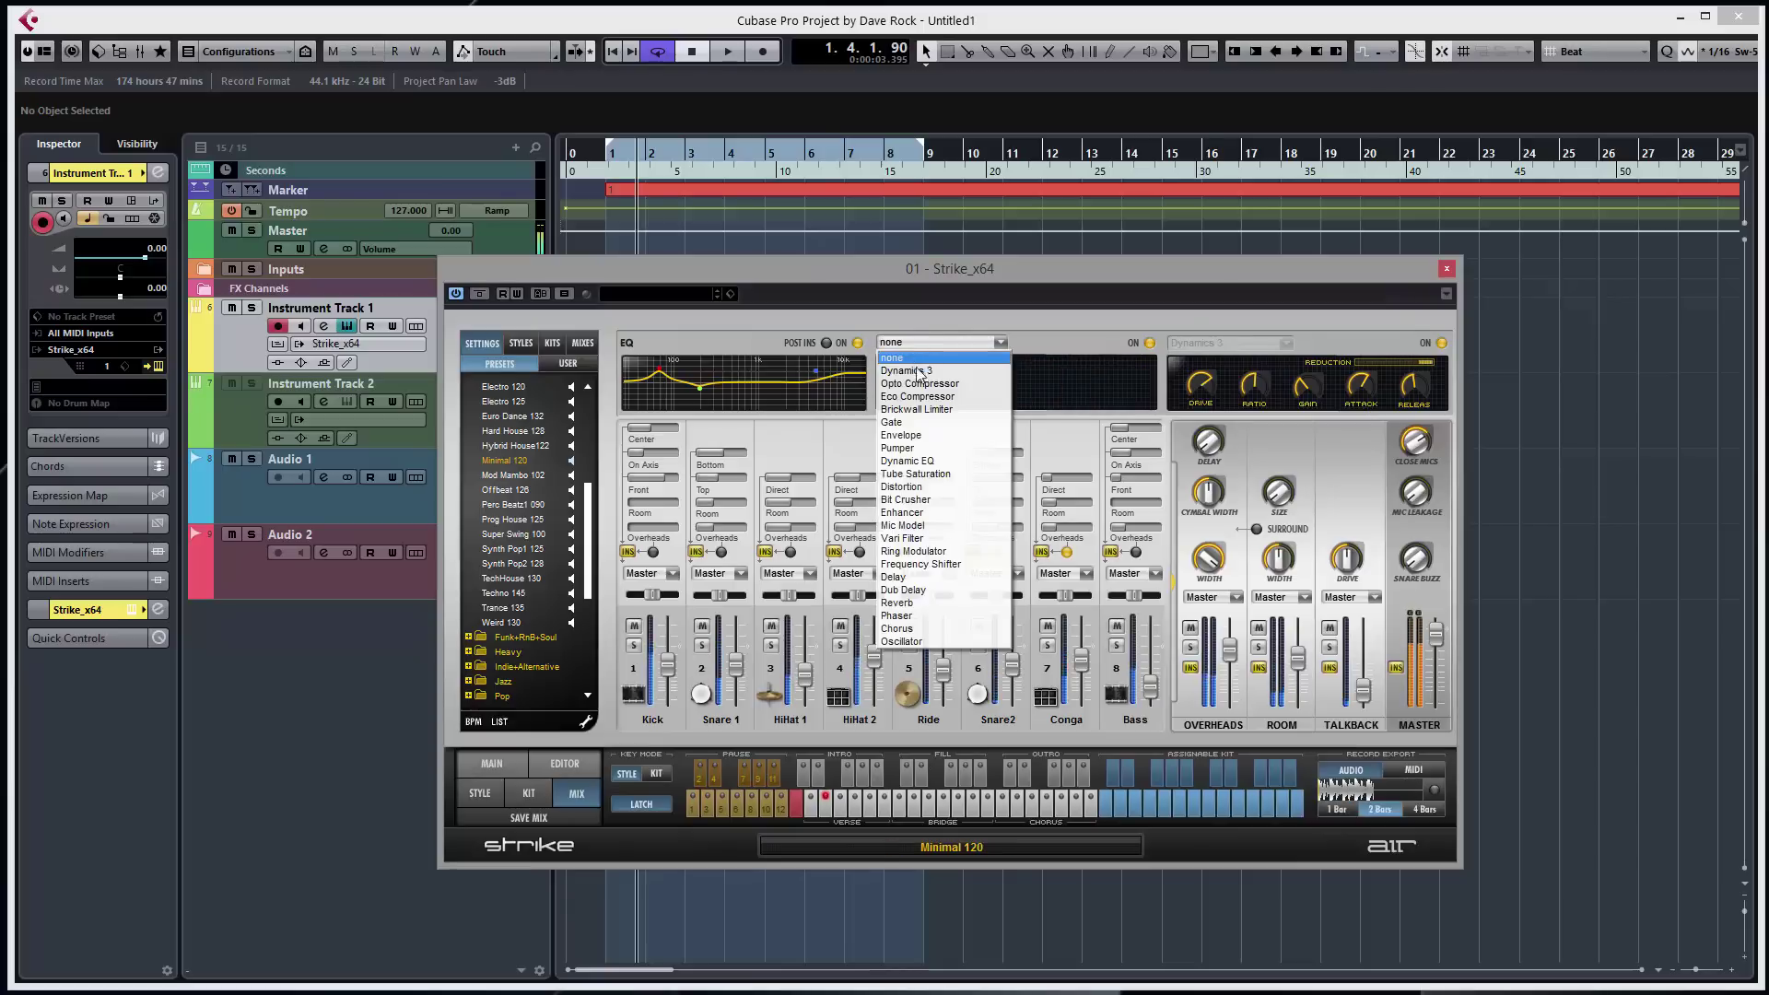
click(917, 387)
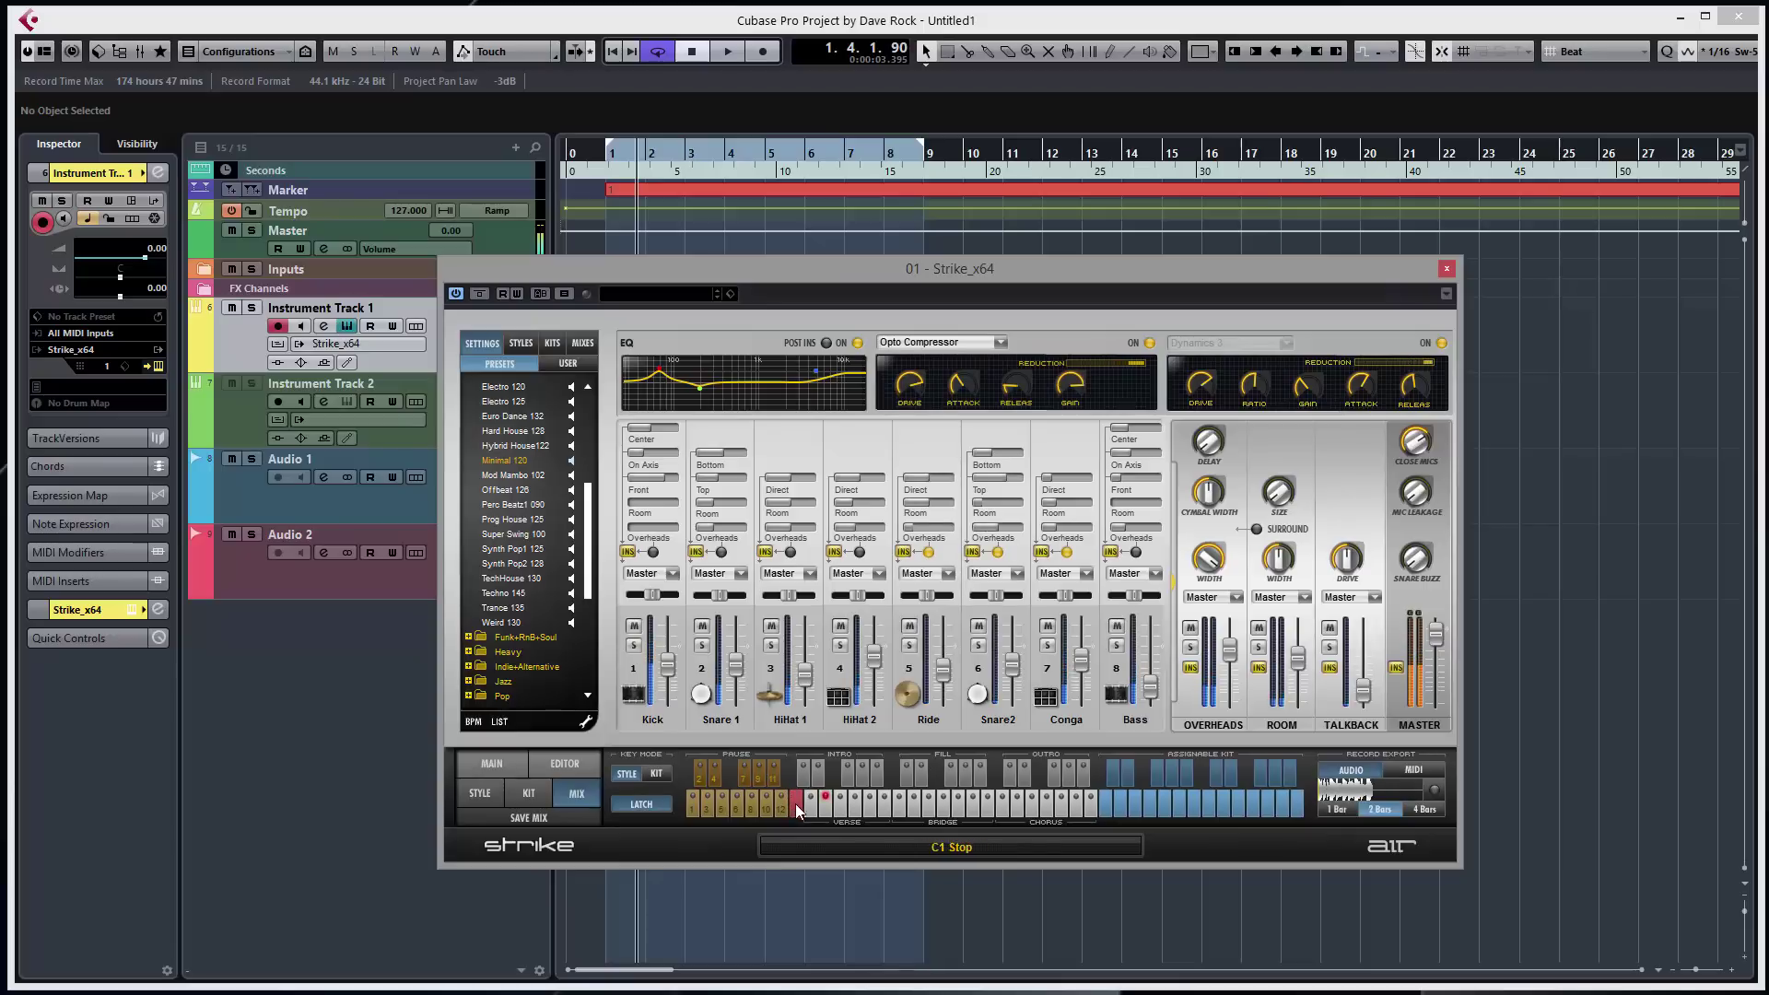
- Set Strike's export to MIDI, record the pattern, and drop it on Instrument Track 1 as Strike Ch. 15
click(1415, 772)
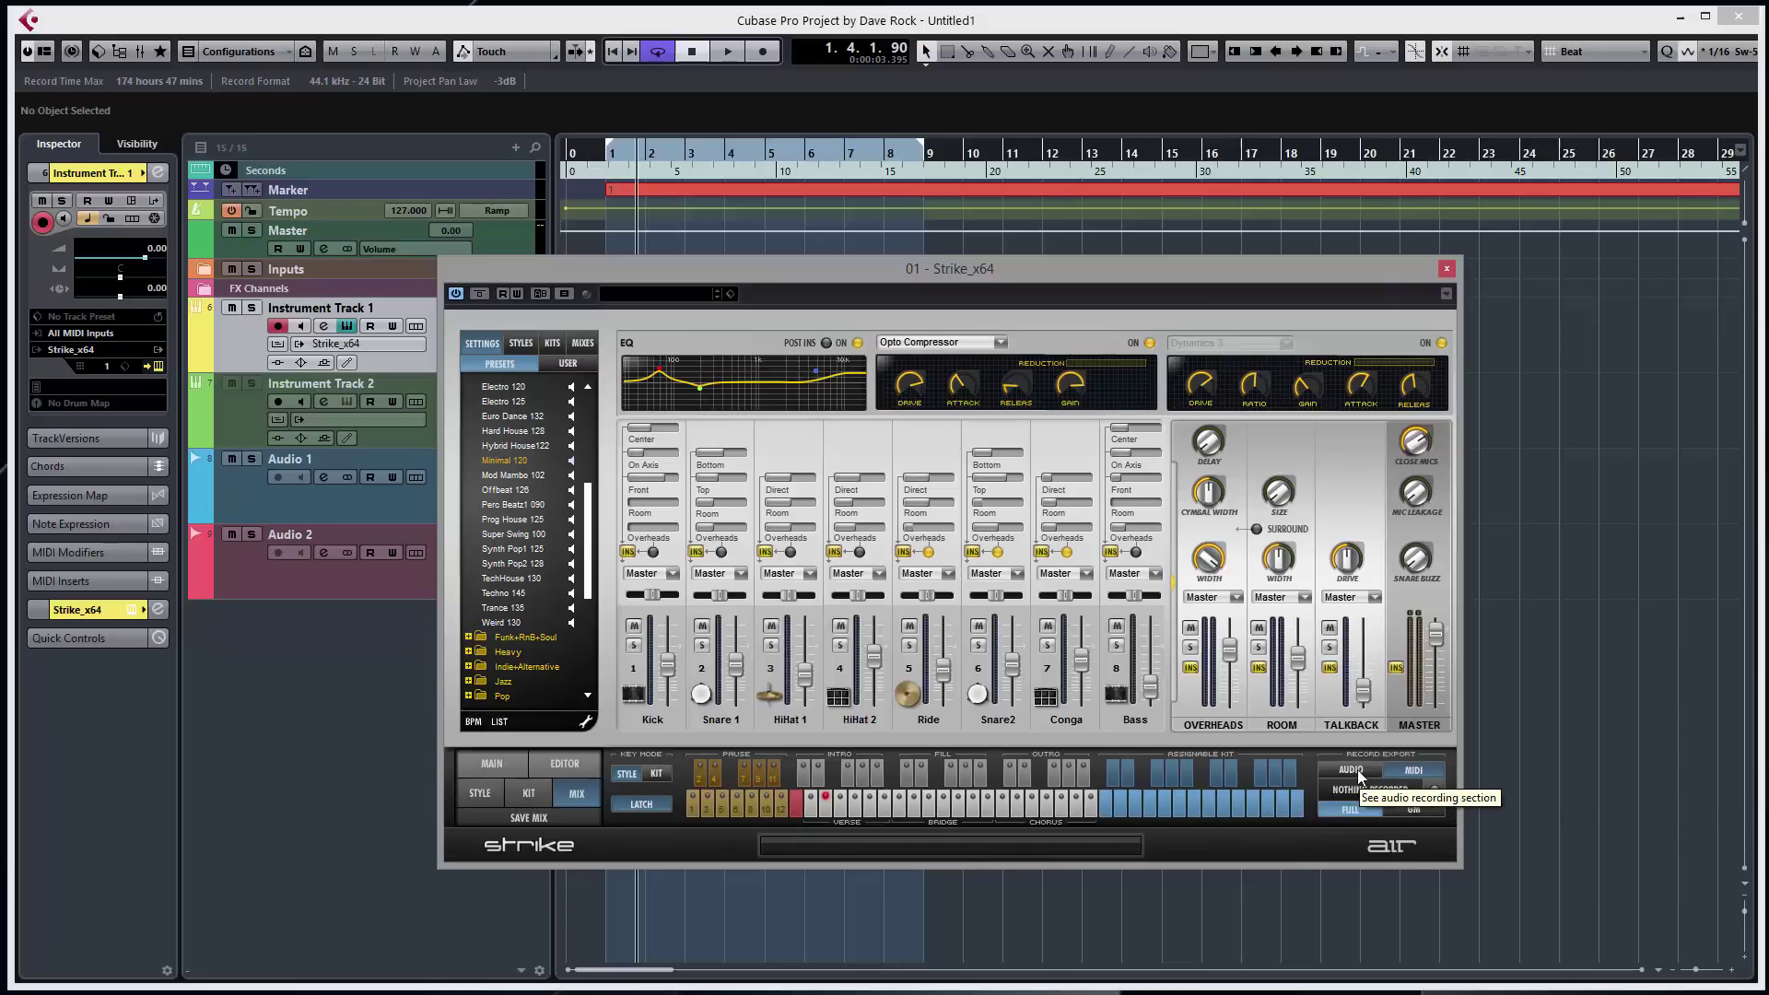
drag(1135, 266, 1378, 260)
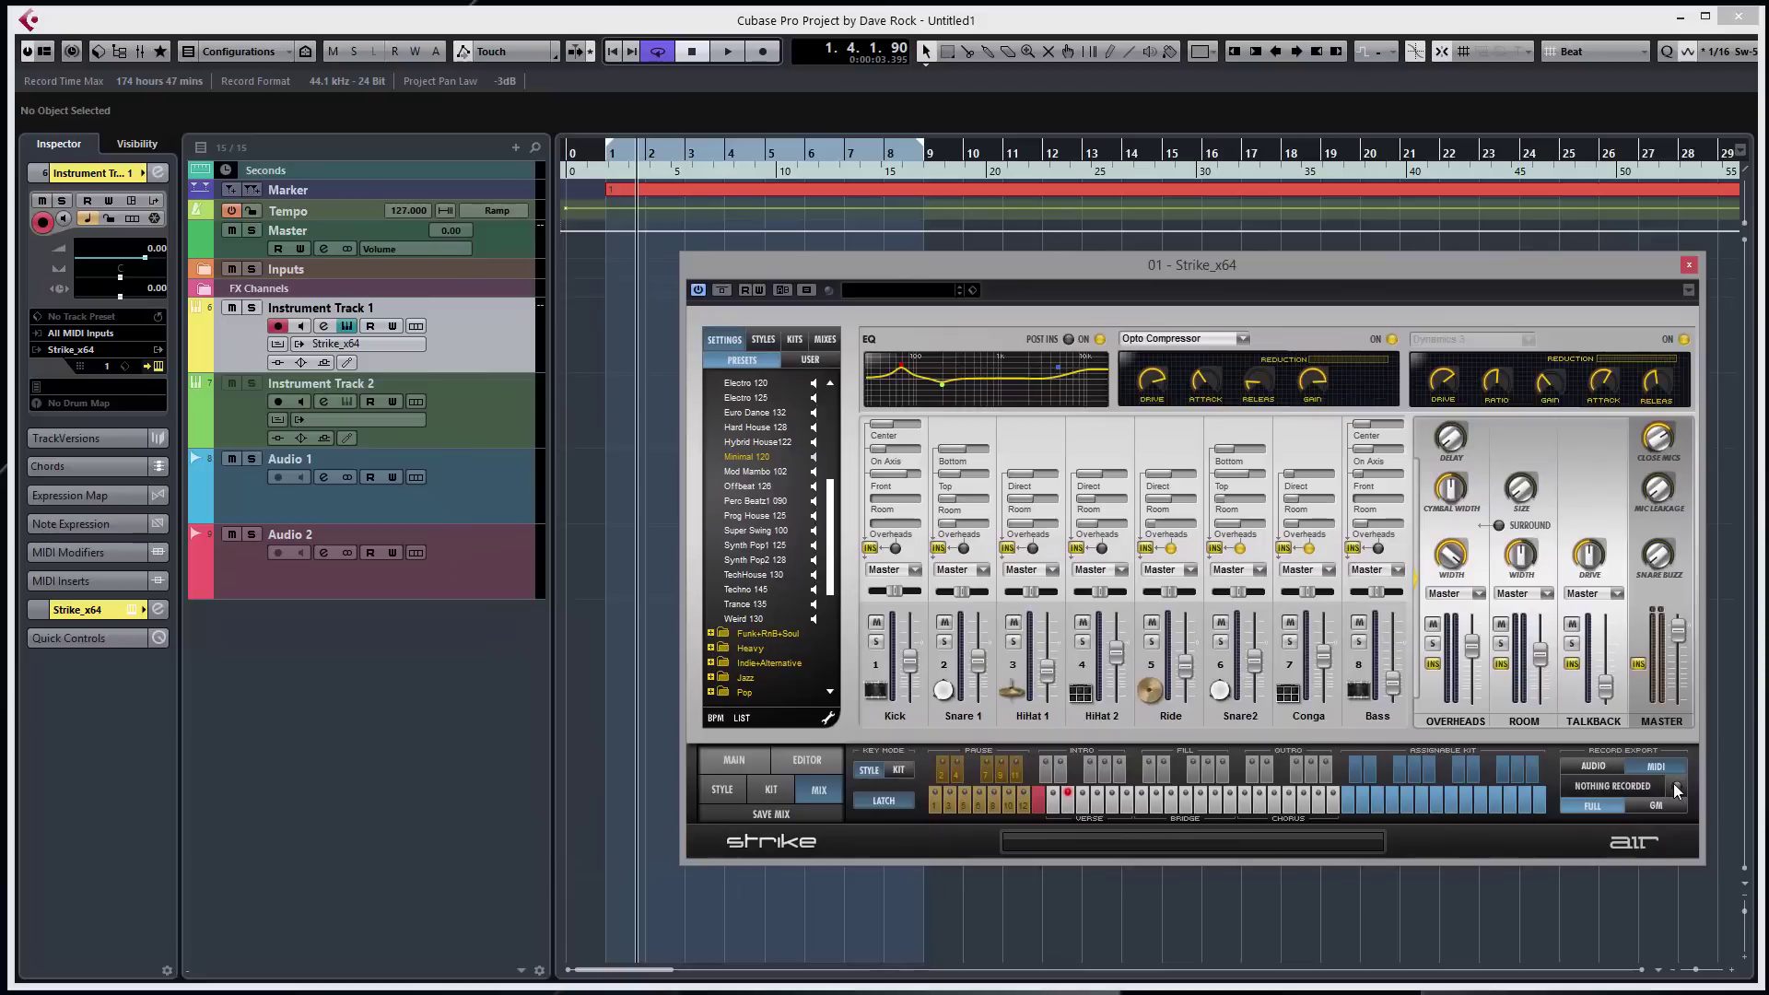
click(1071, 799)
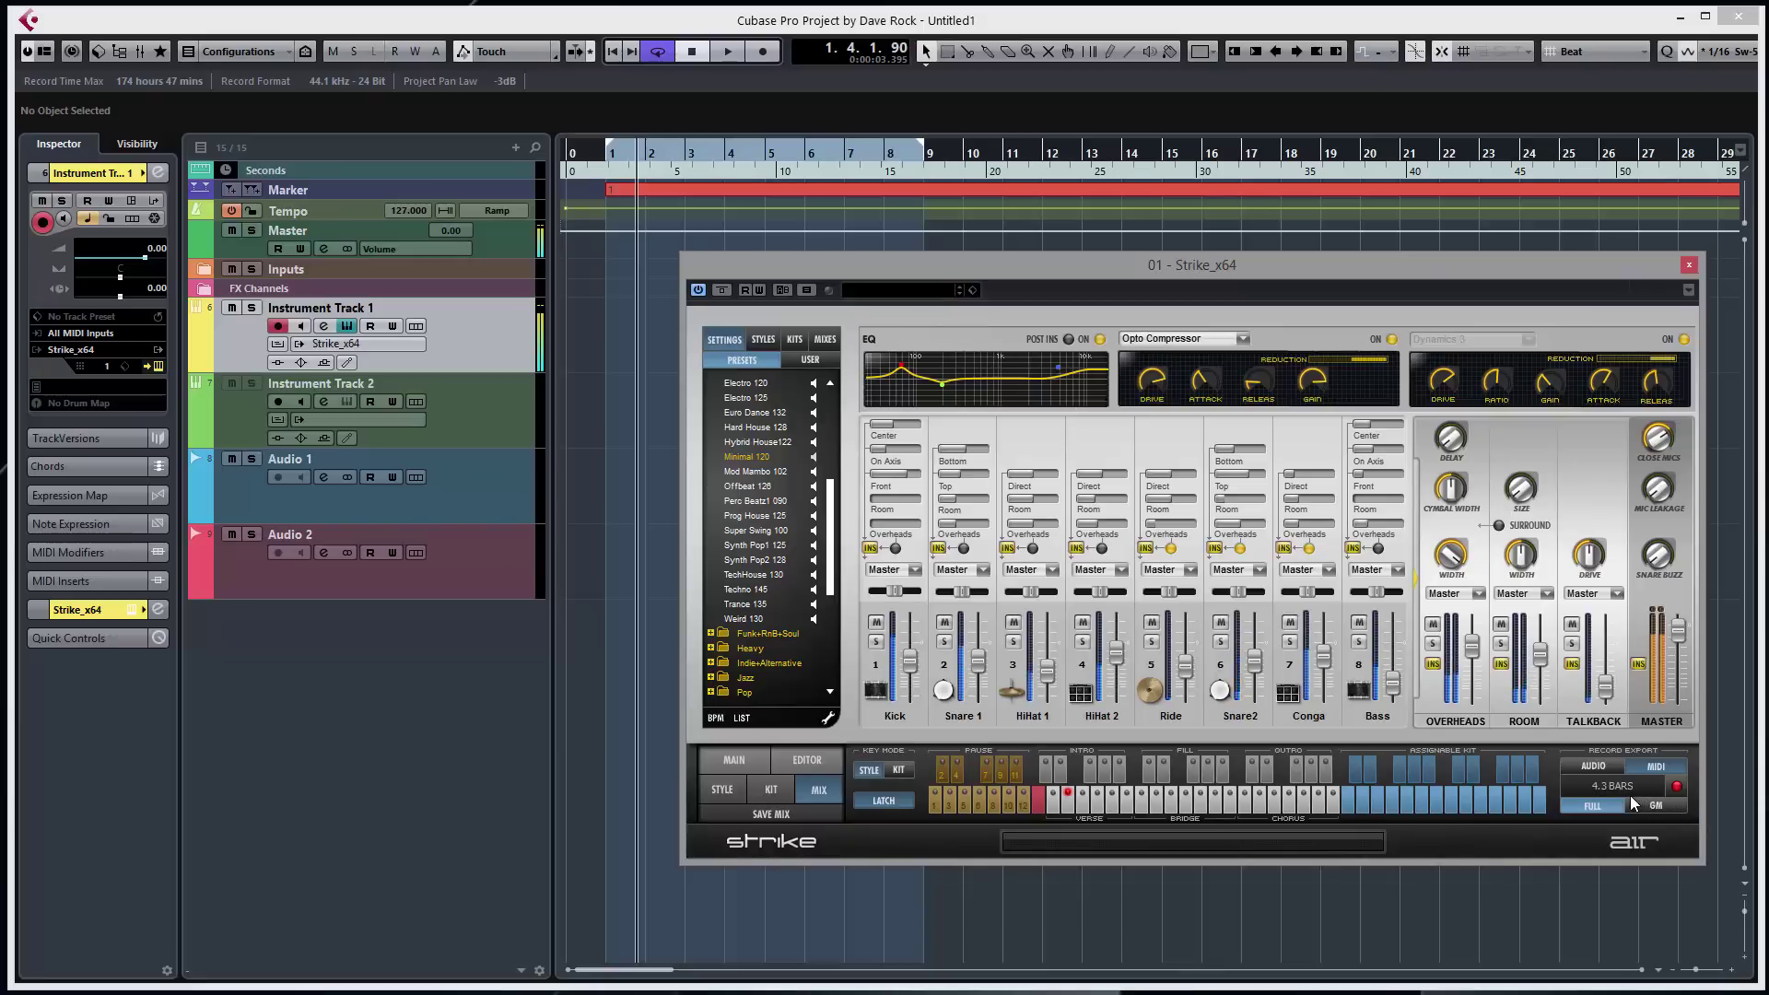
drag(1630, 797, 603, 340)
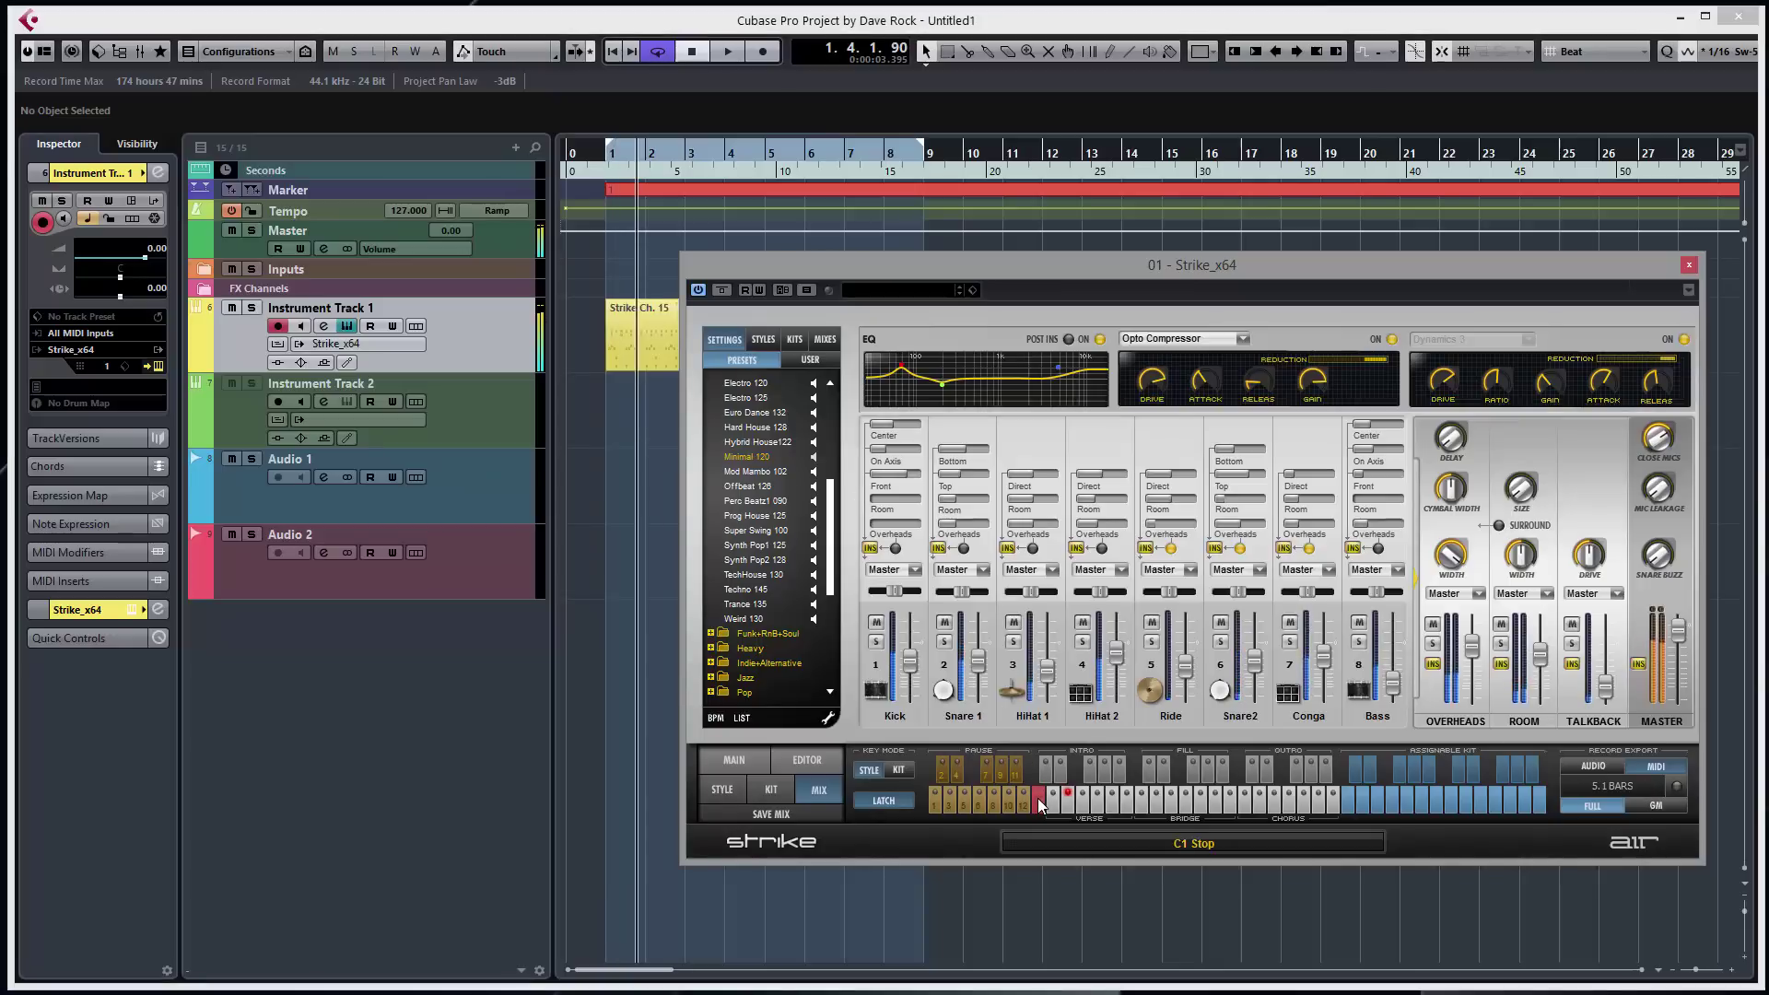
drag(755, 273, 727, 392)
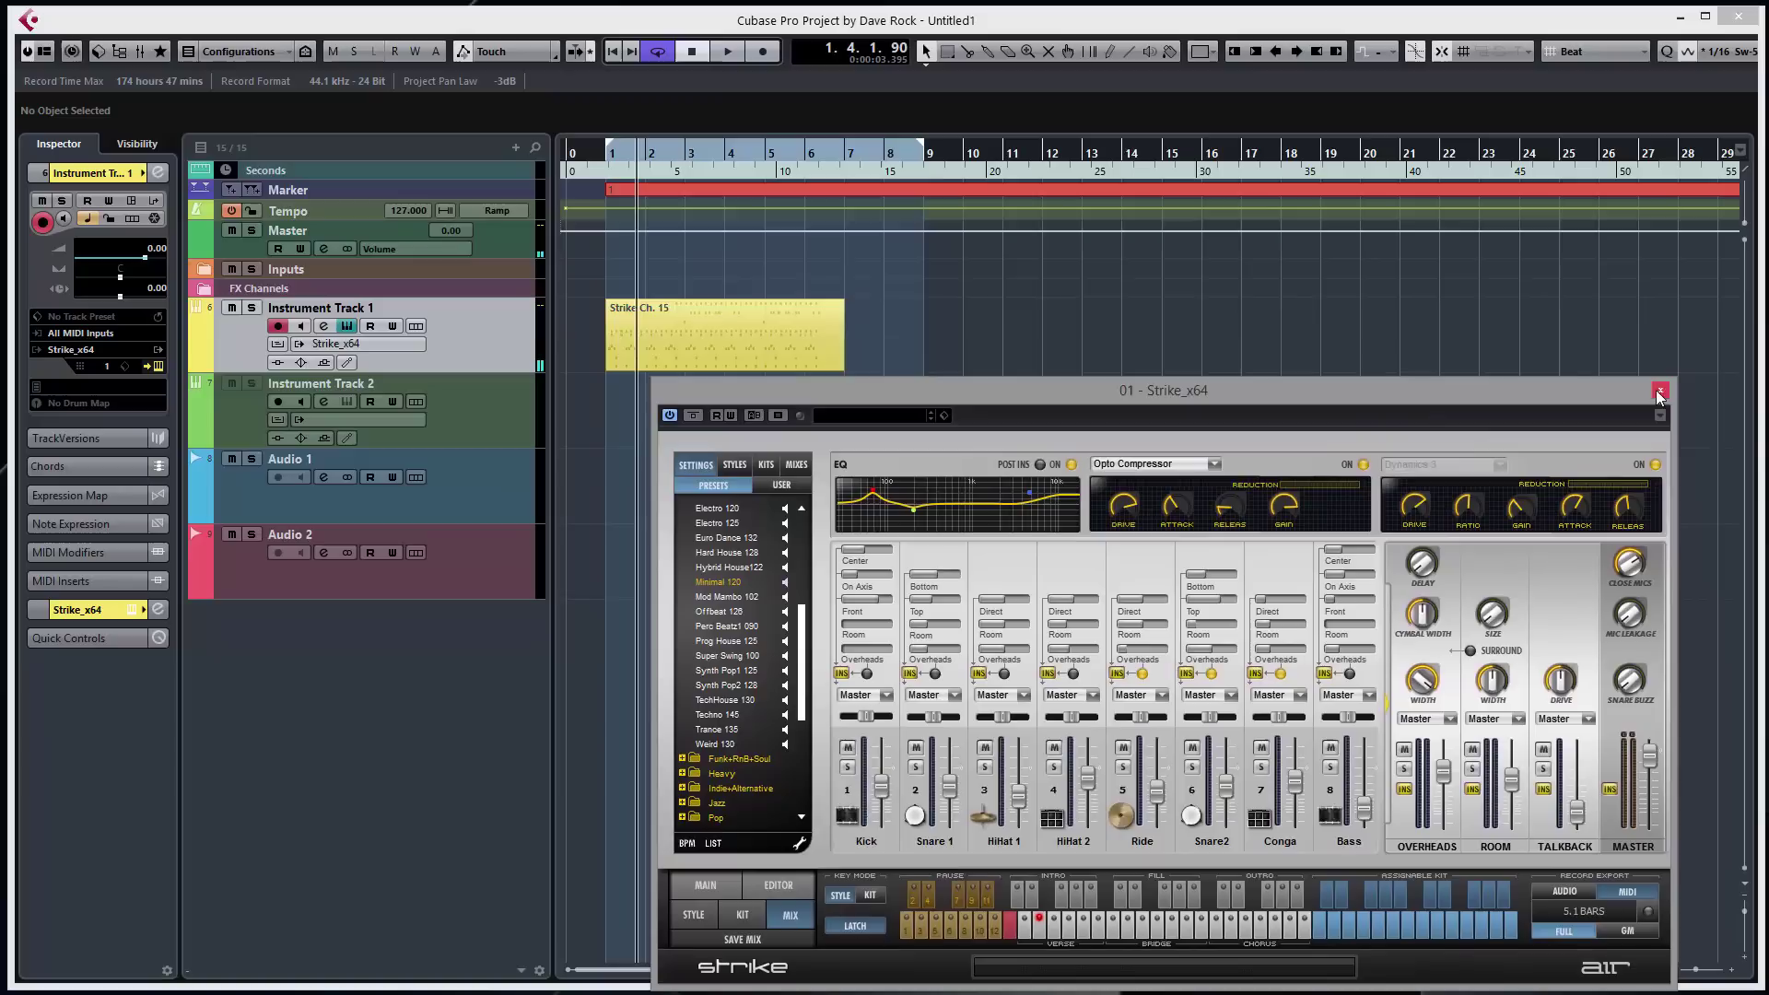
- Mute Strike's Kick, trim the part to two bars, and loop it with P
click(847, 748)
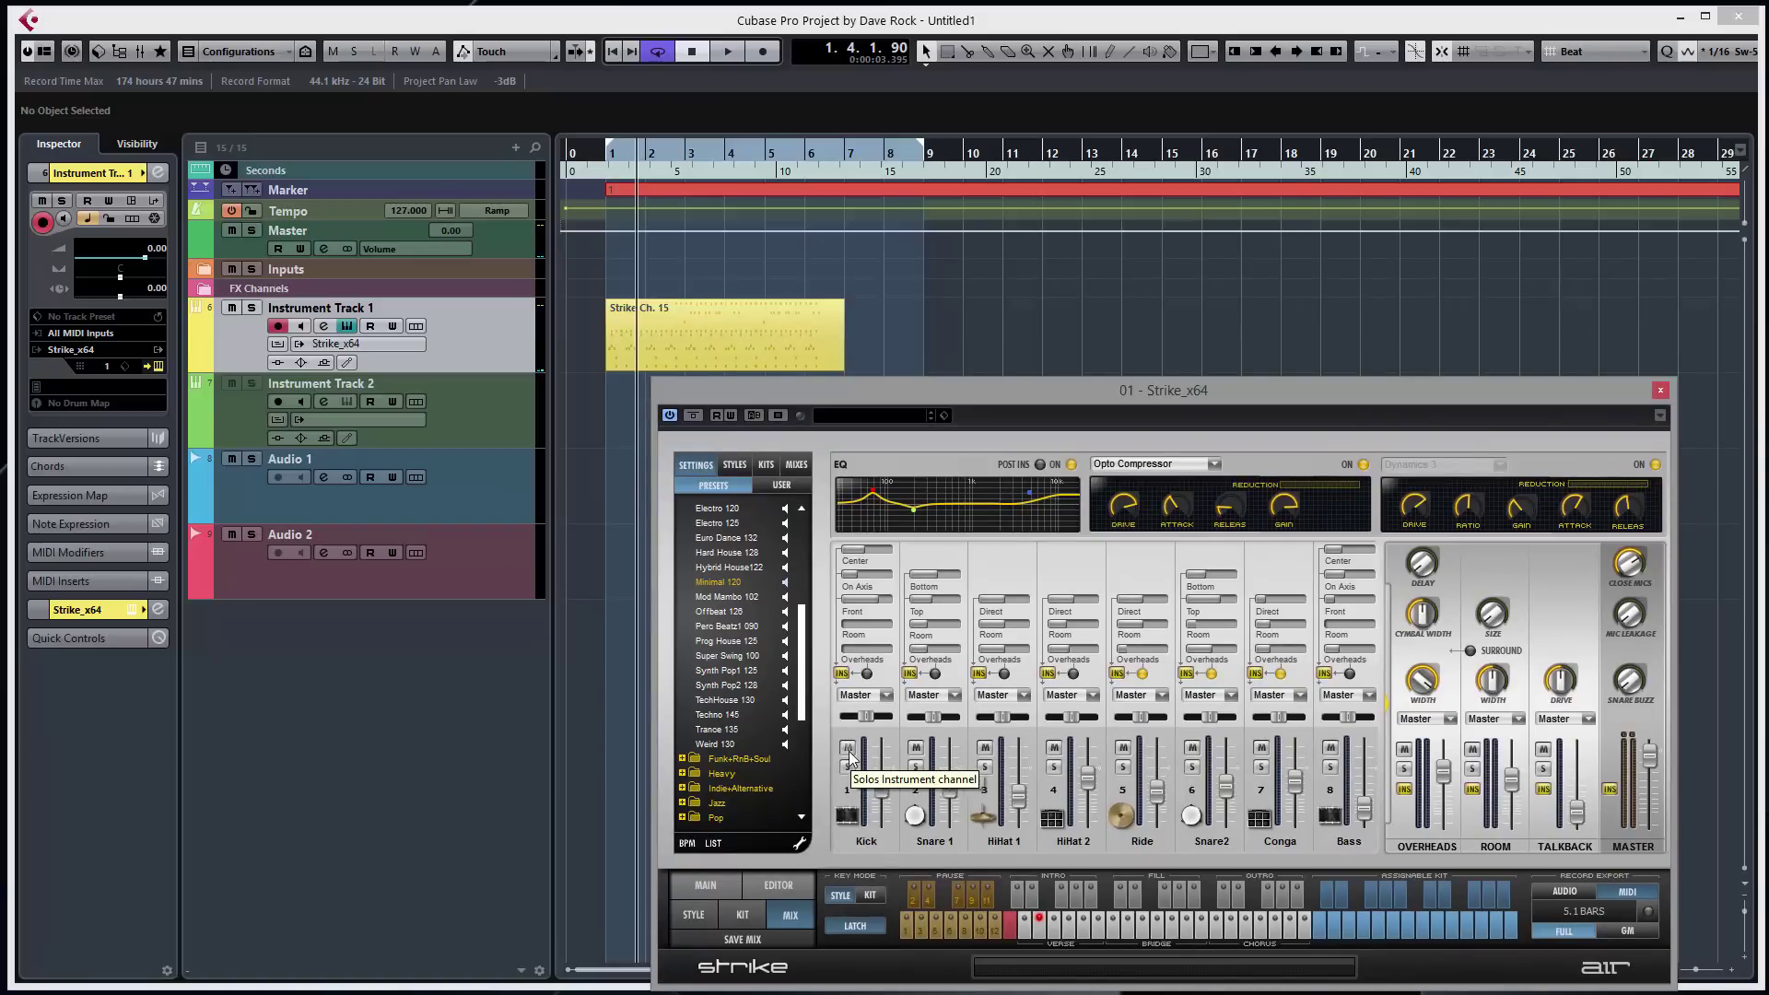
drag(839, 368, 667, 351)
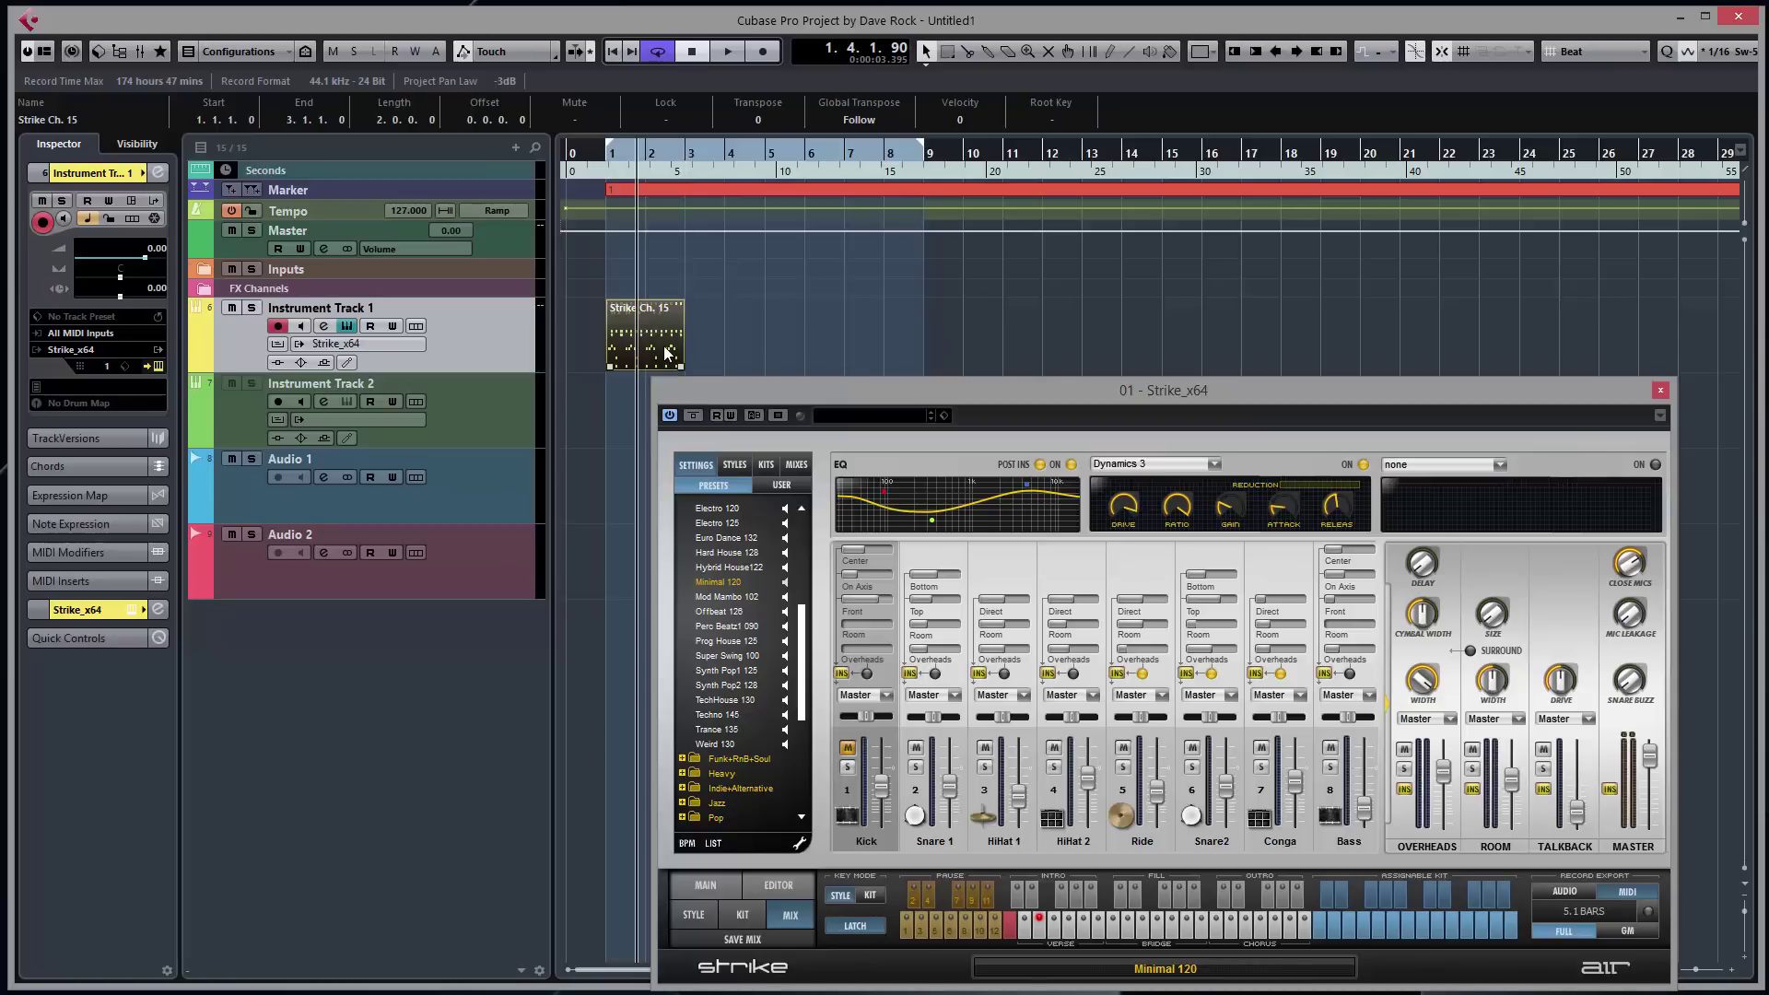
key(p)
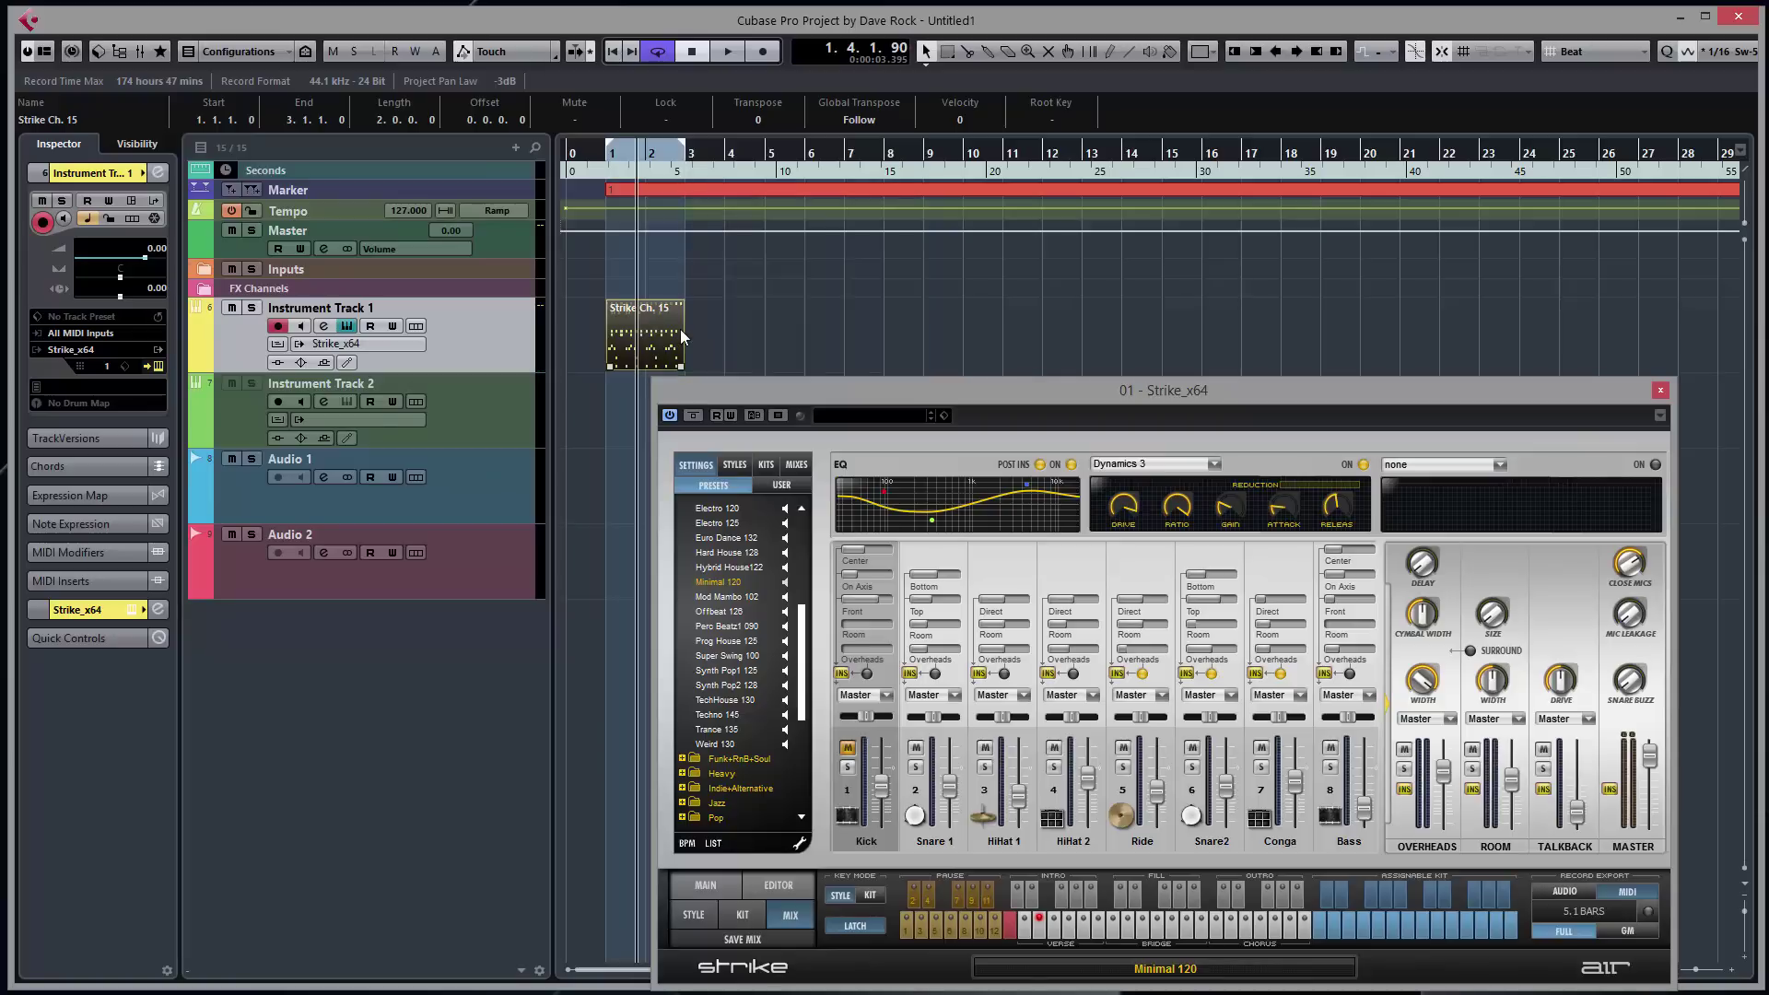
key(space)
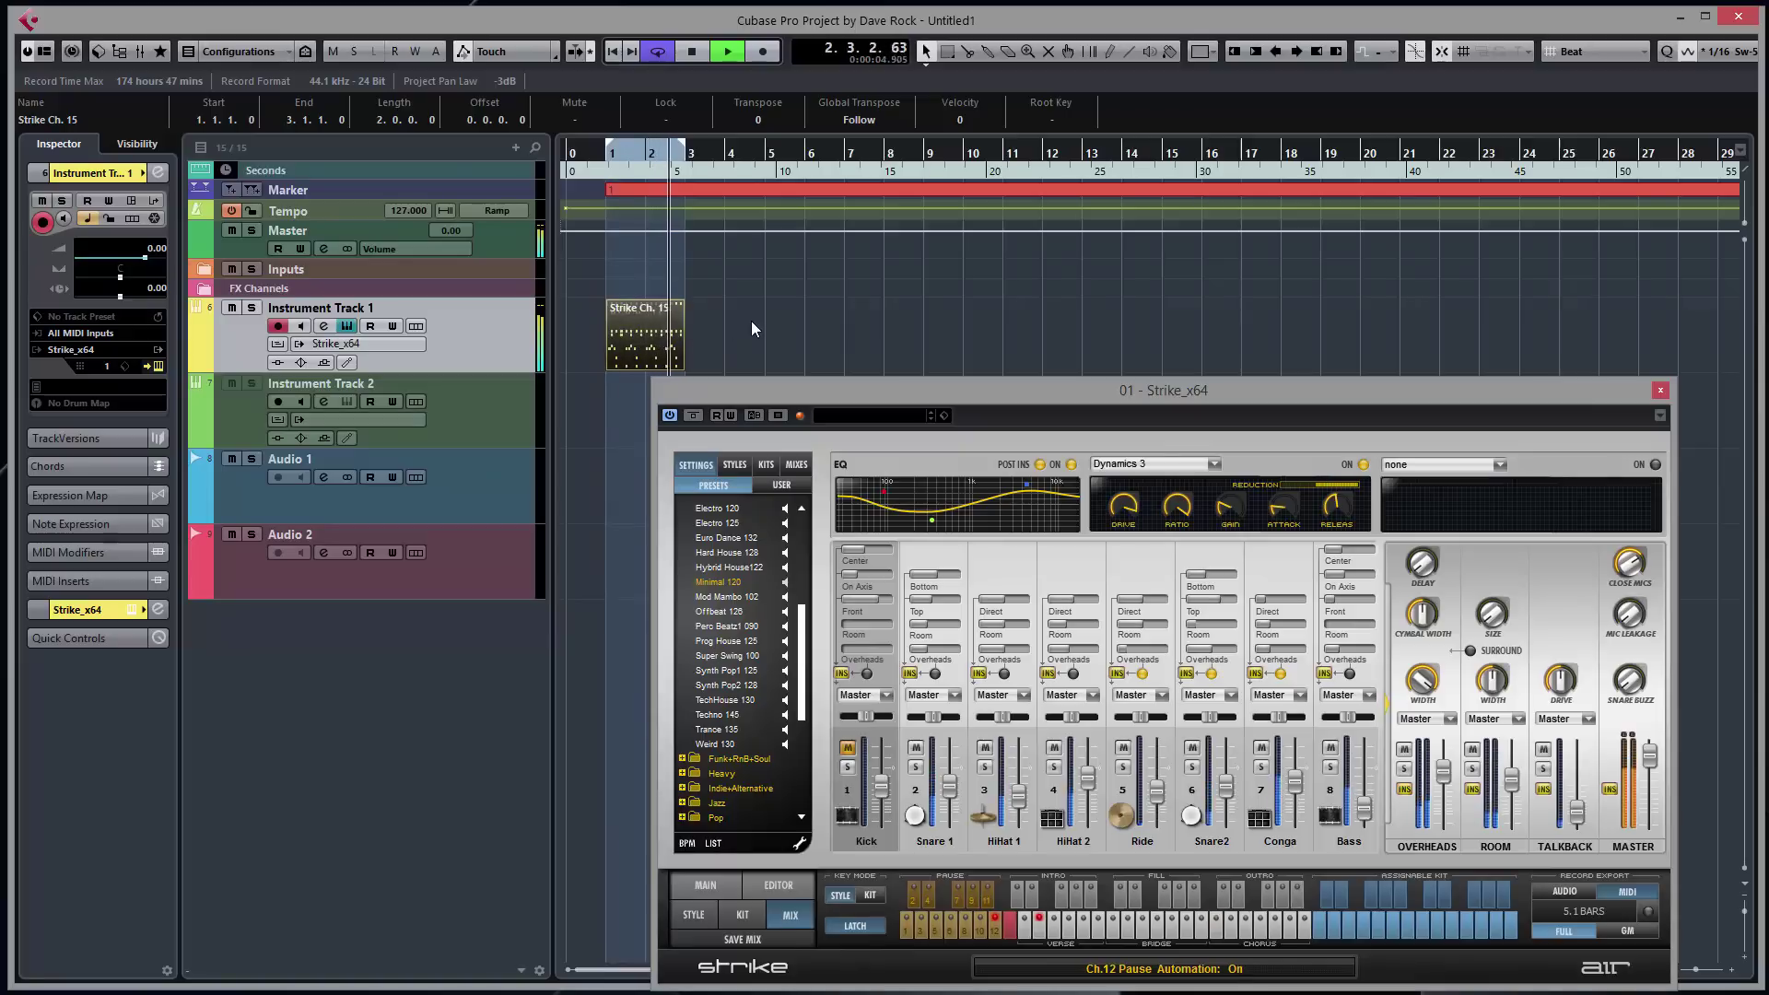
key(space)
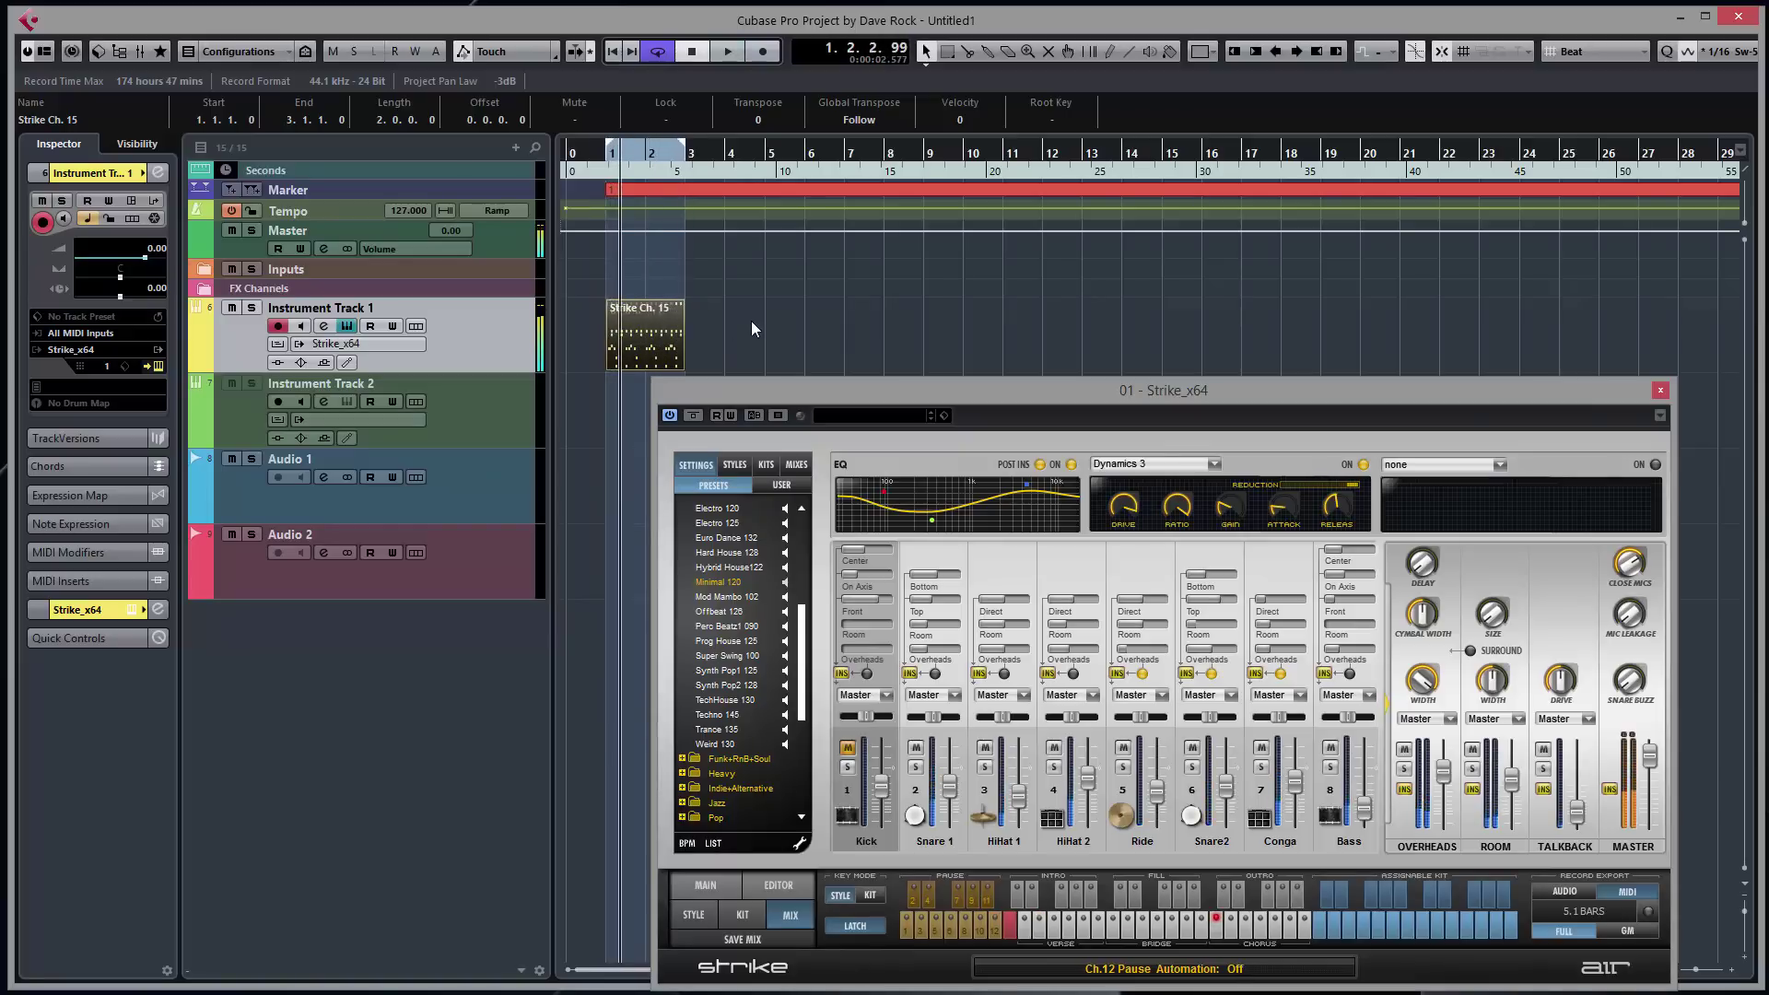
- Set Strike's mic leakage to -3.0 dB and lower its master level during playback
drag(1167, 394, 1210, 225)
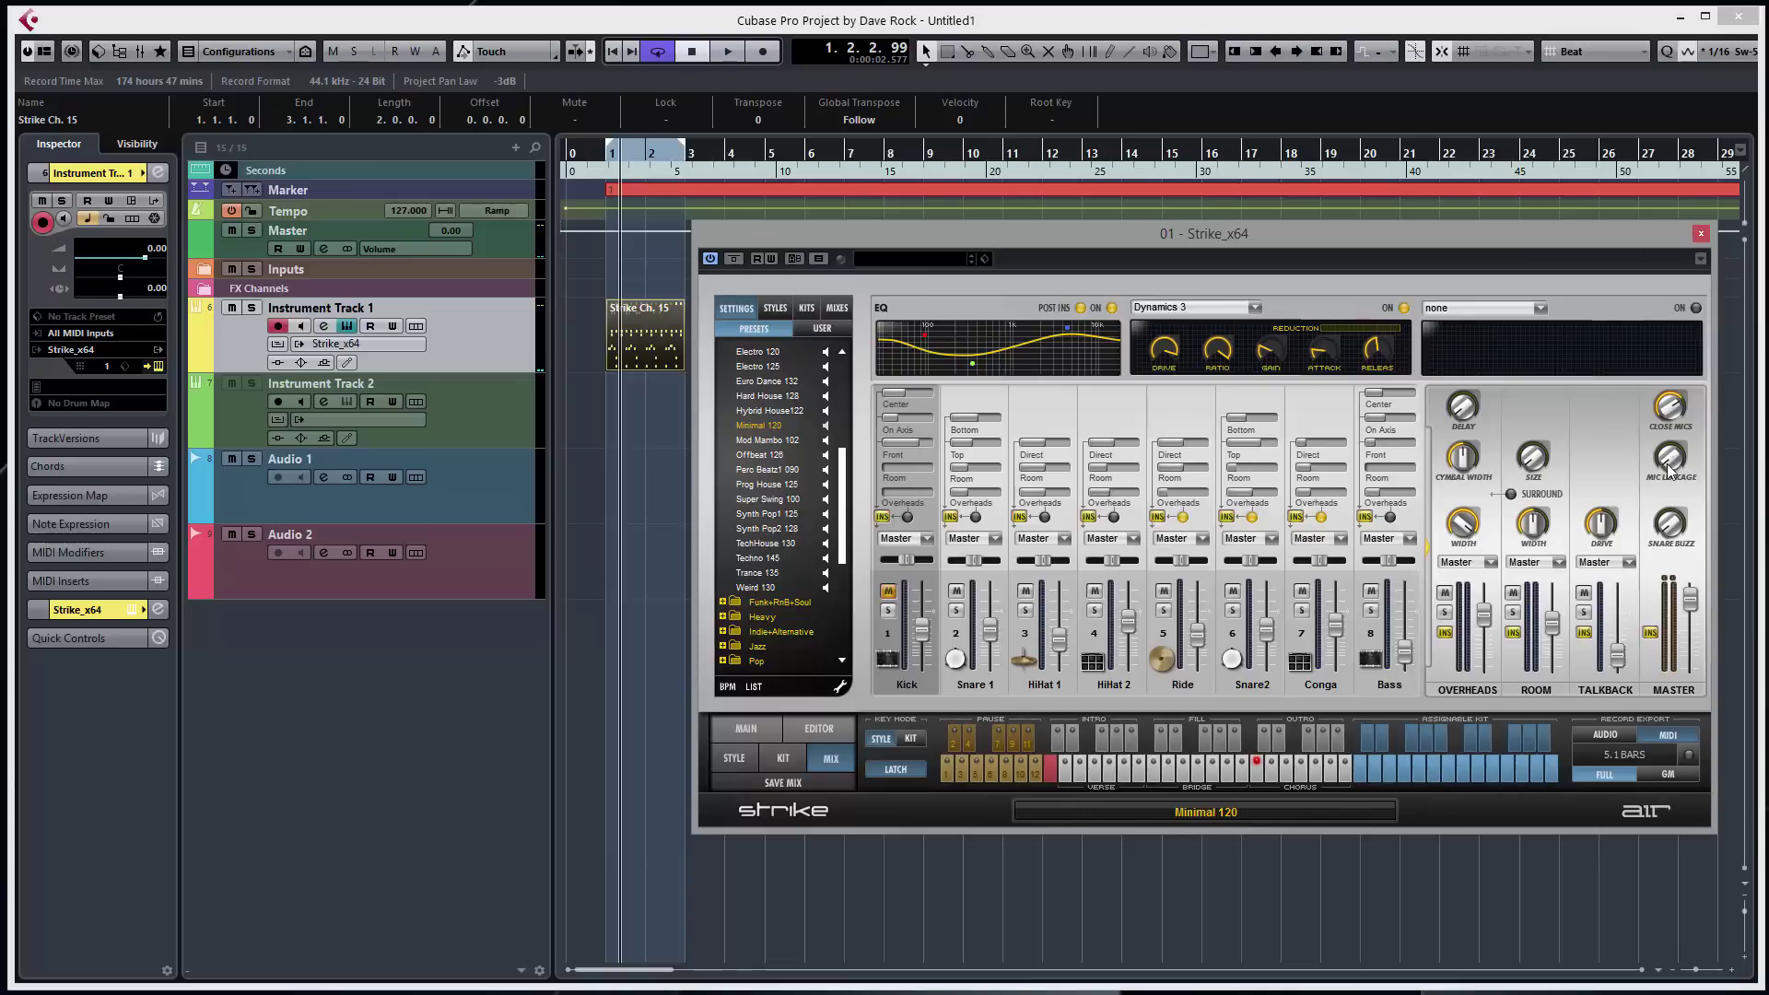
mouse_move(1671, 470)
drag(1671, 470, 1684, 328)
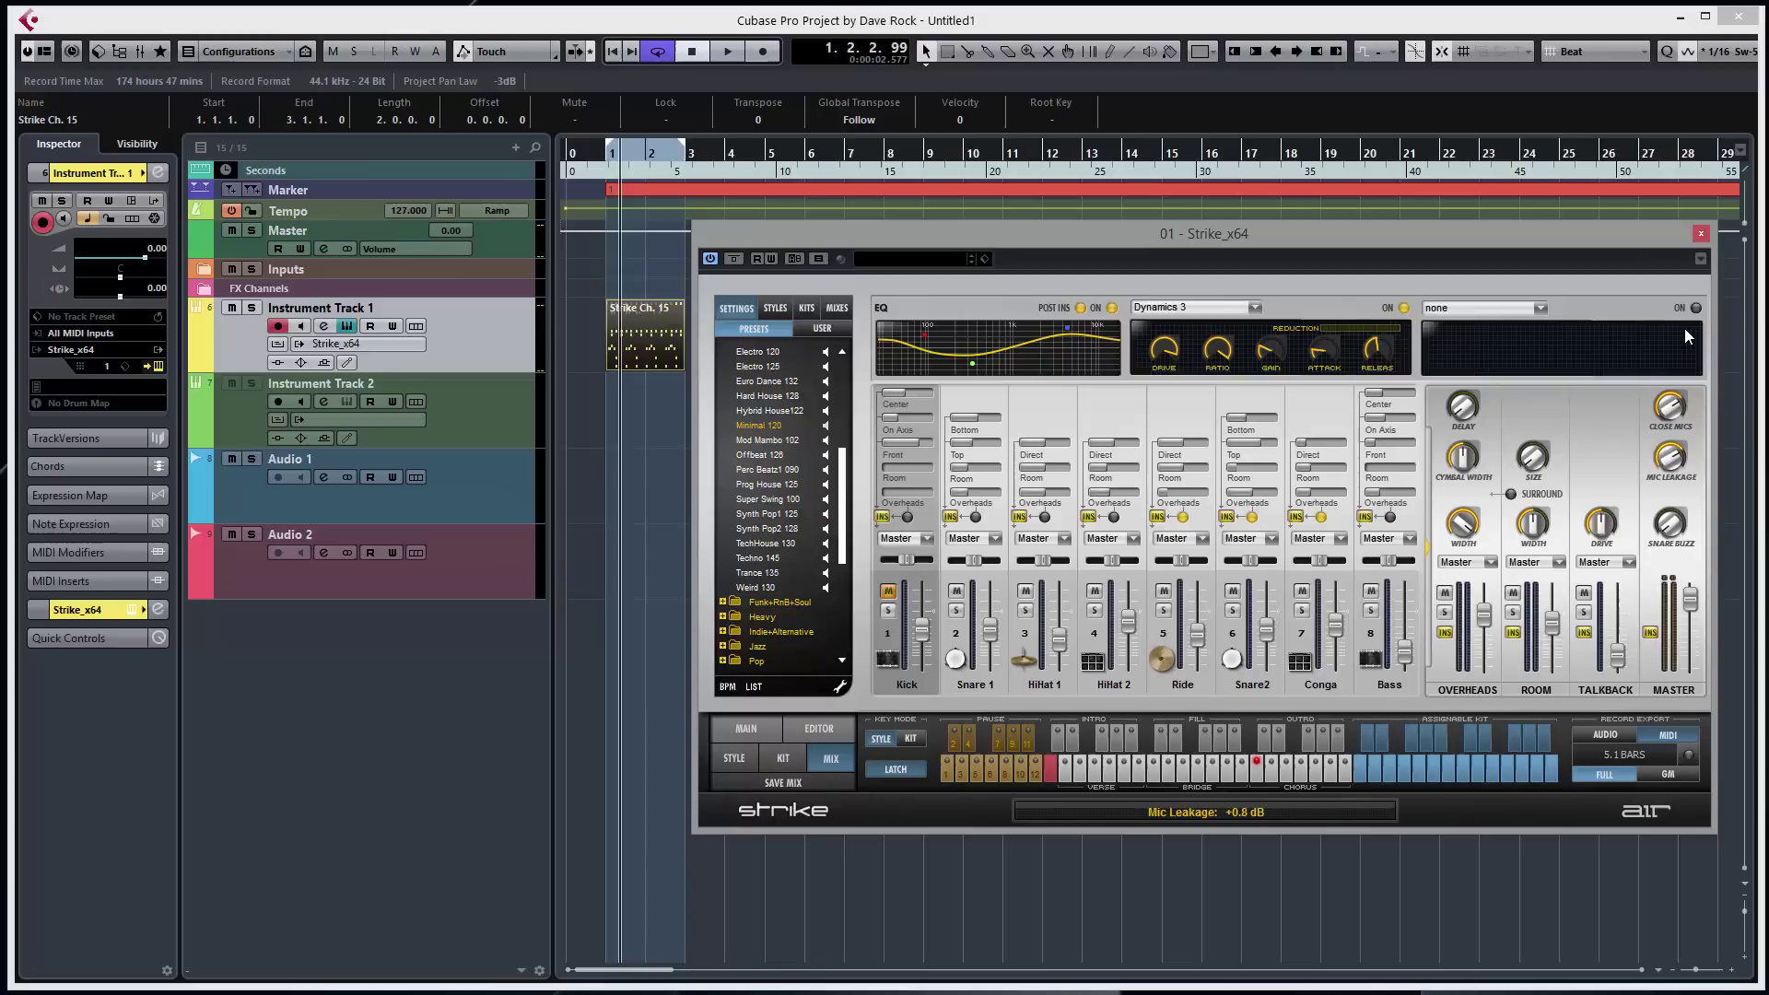
key(space)
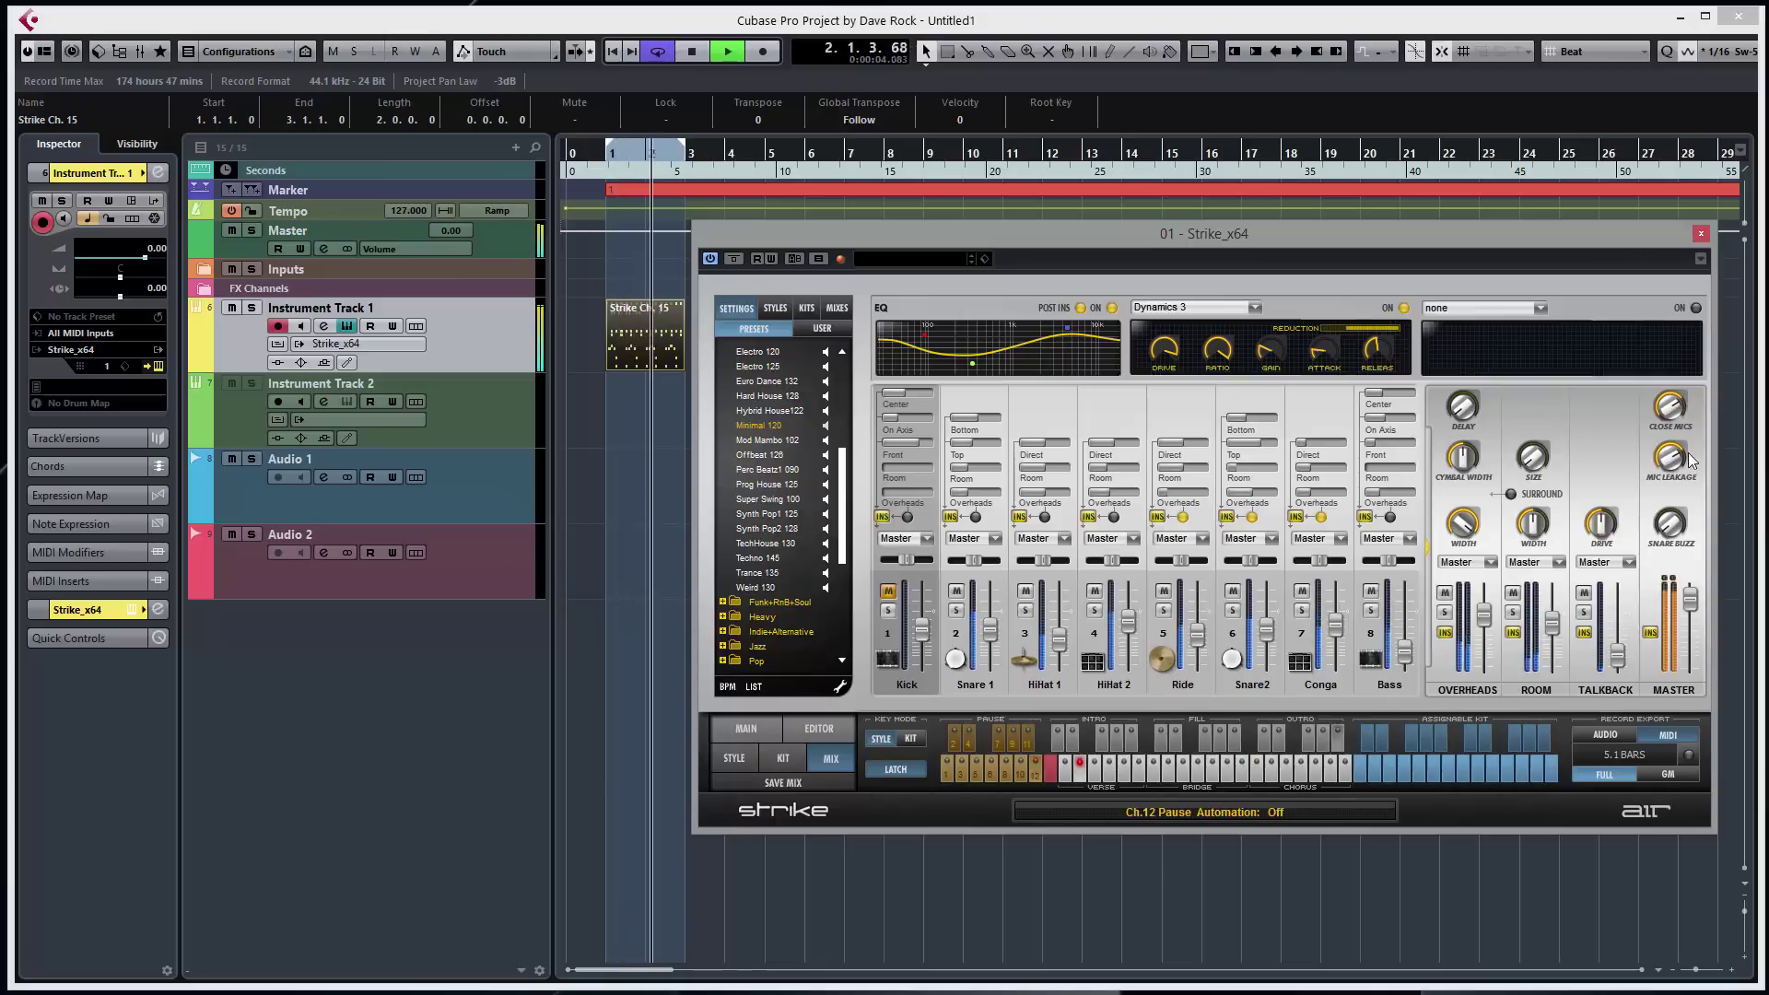
drag(1677, 455, 1678, 489)
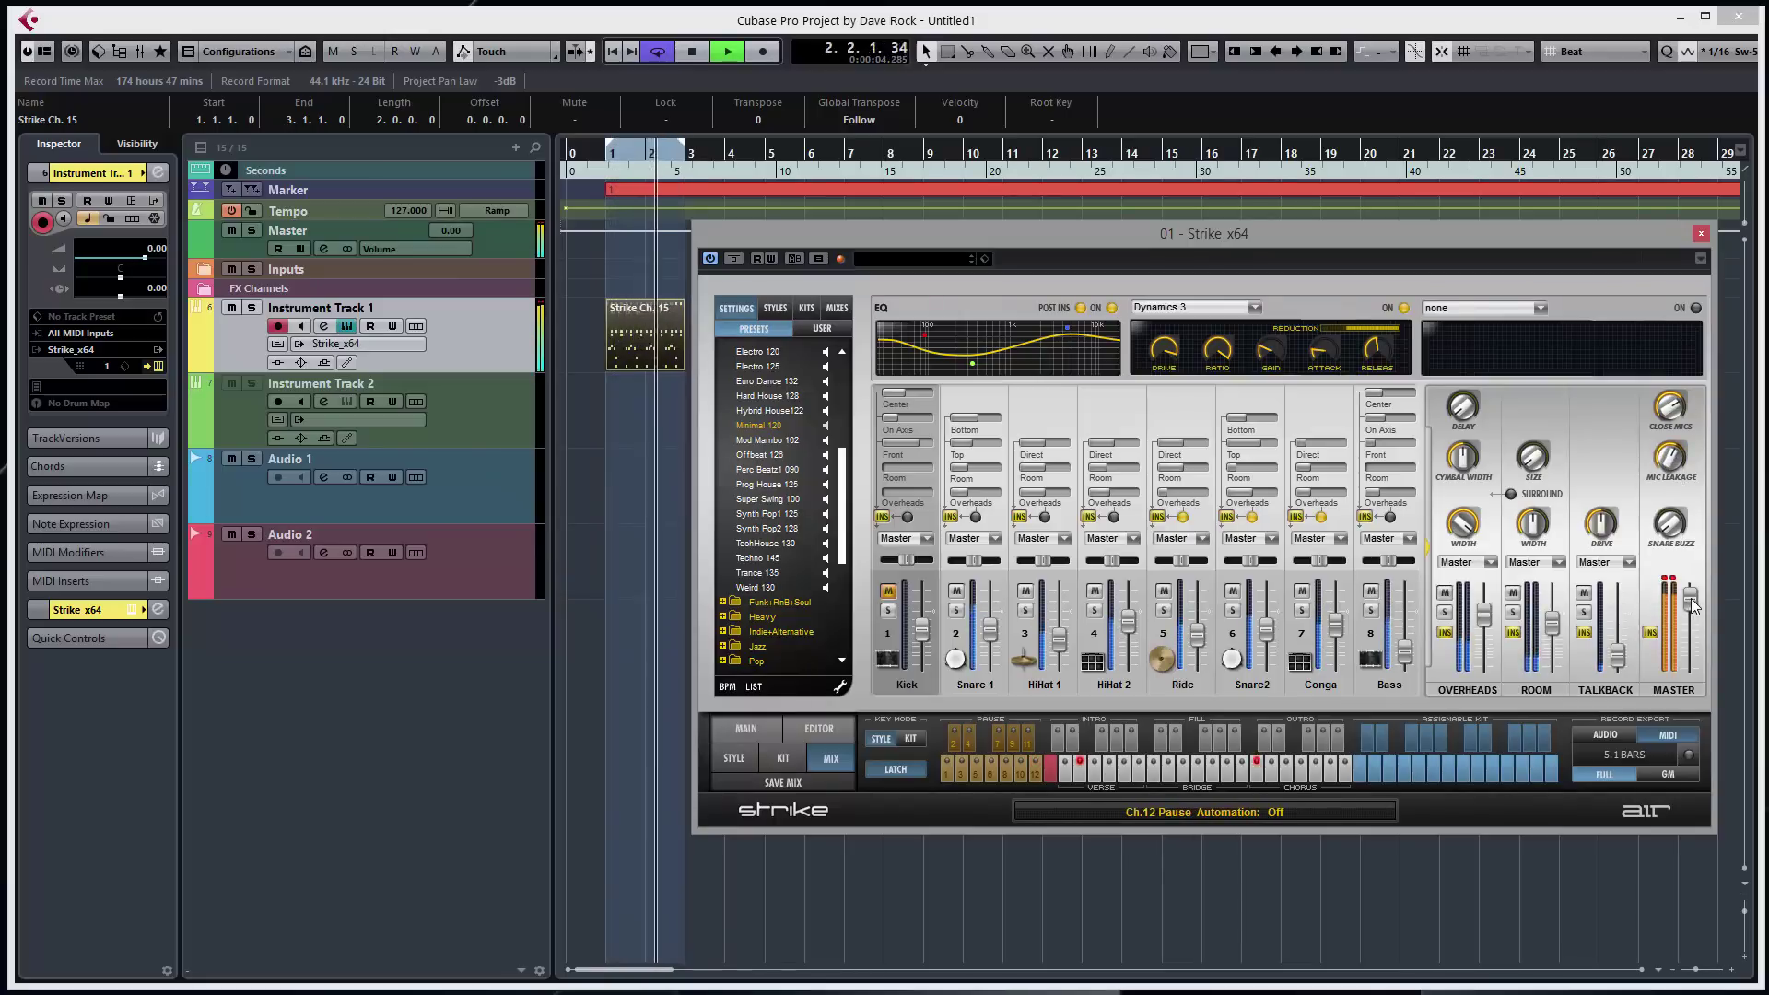
drag(1690, 598, 1690, 610)
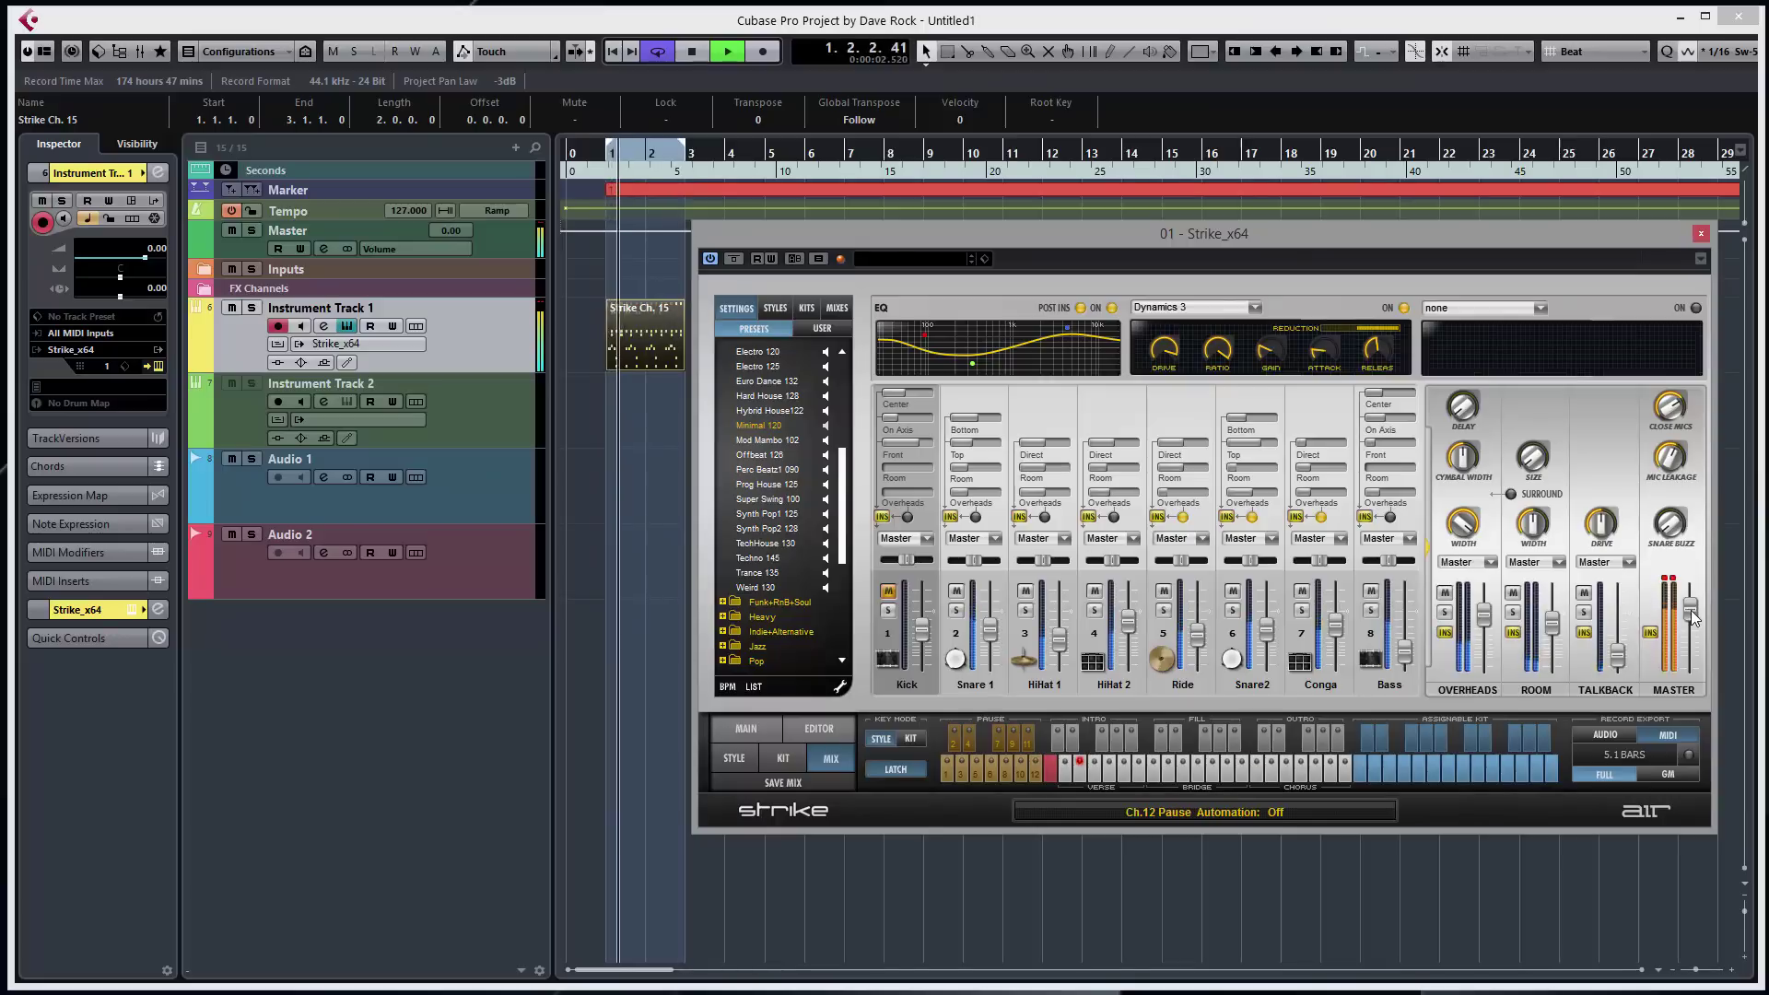
key(space)
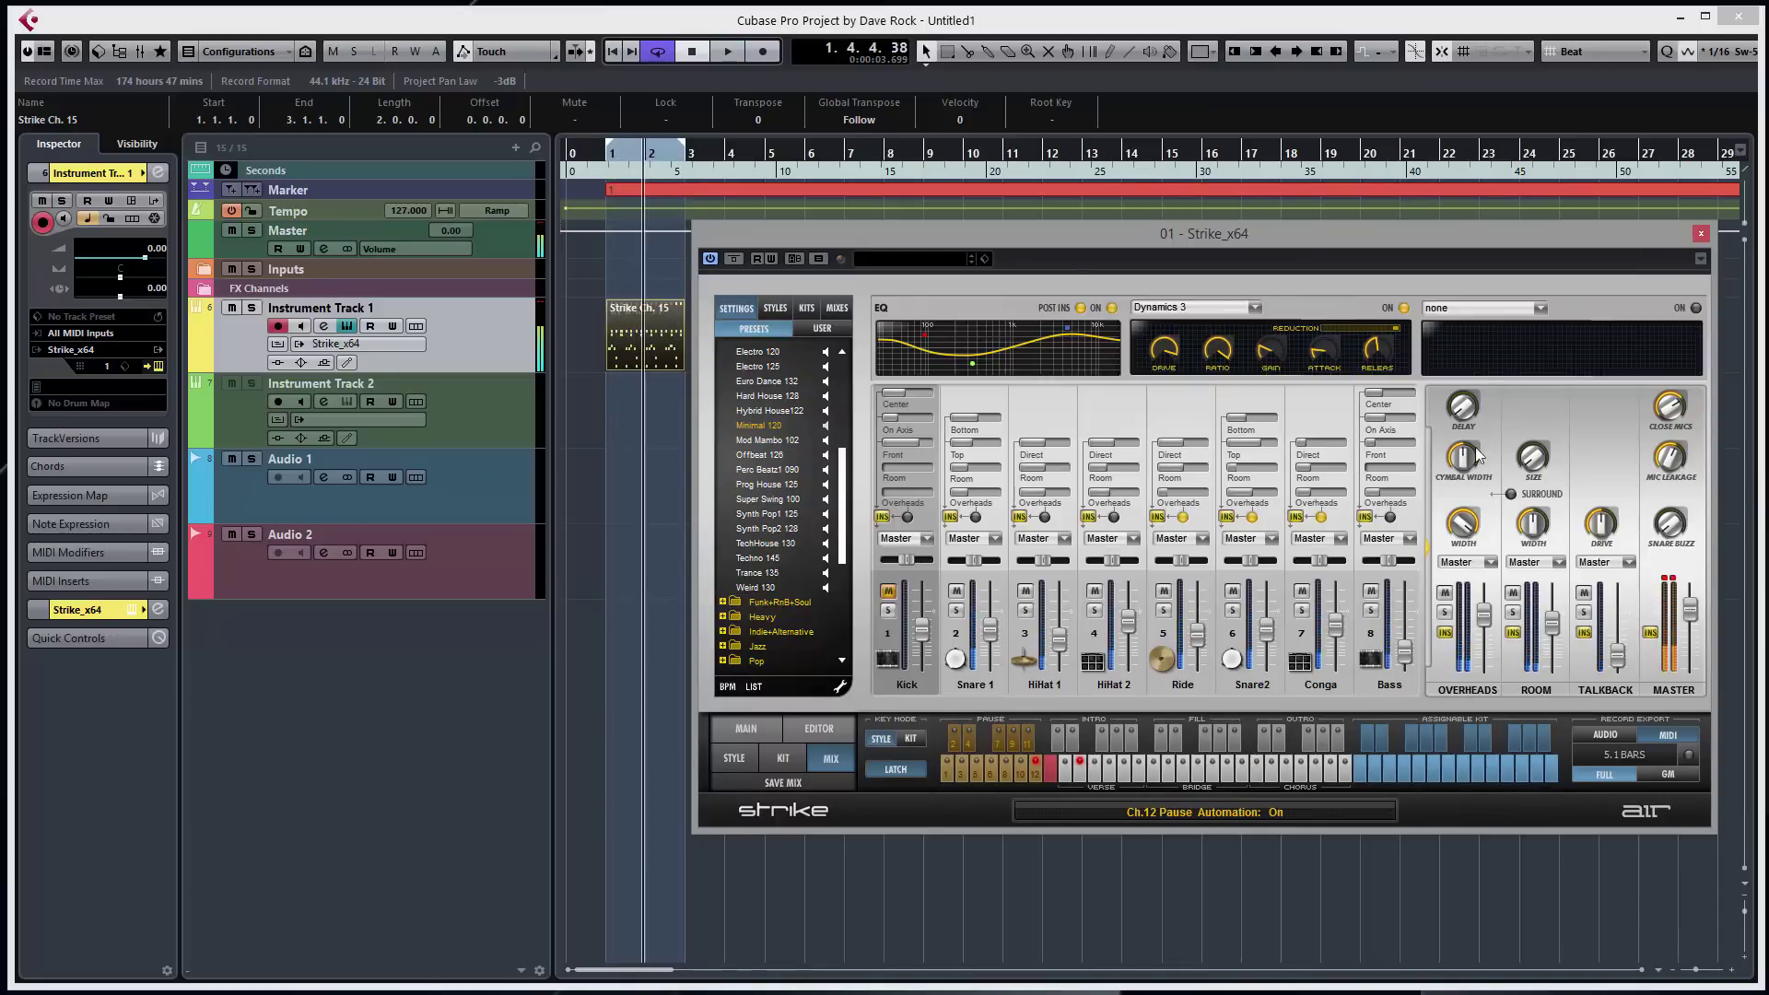
click(496, 425)
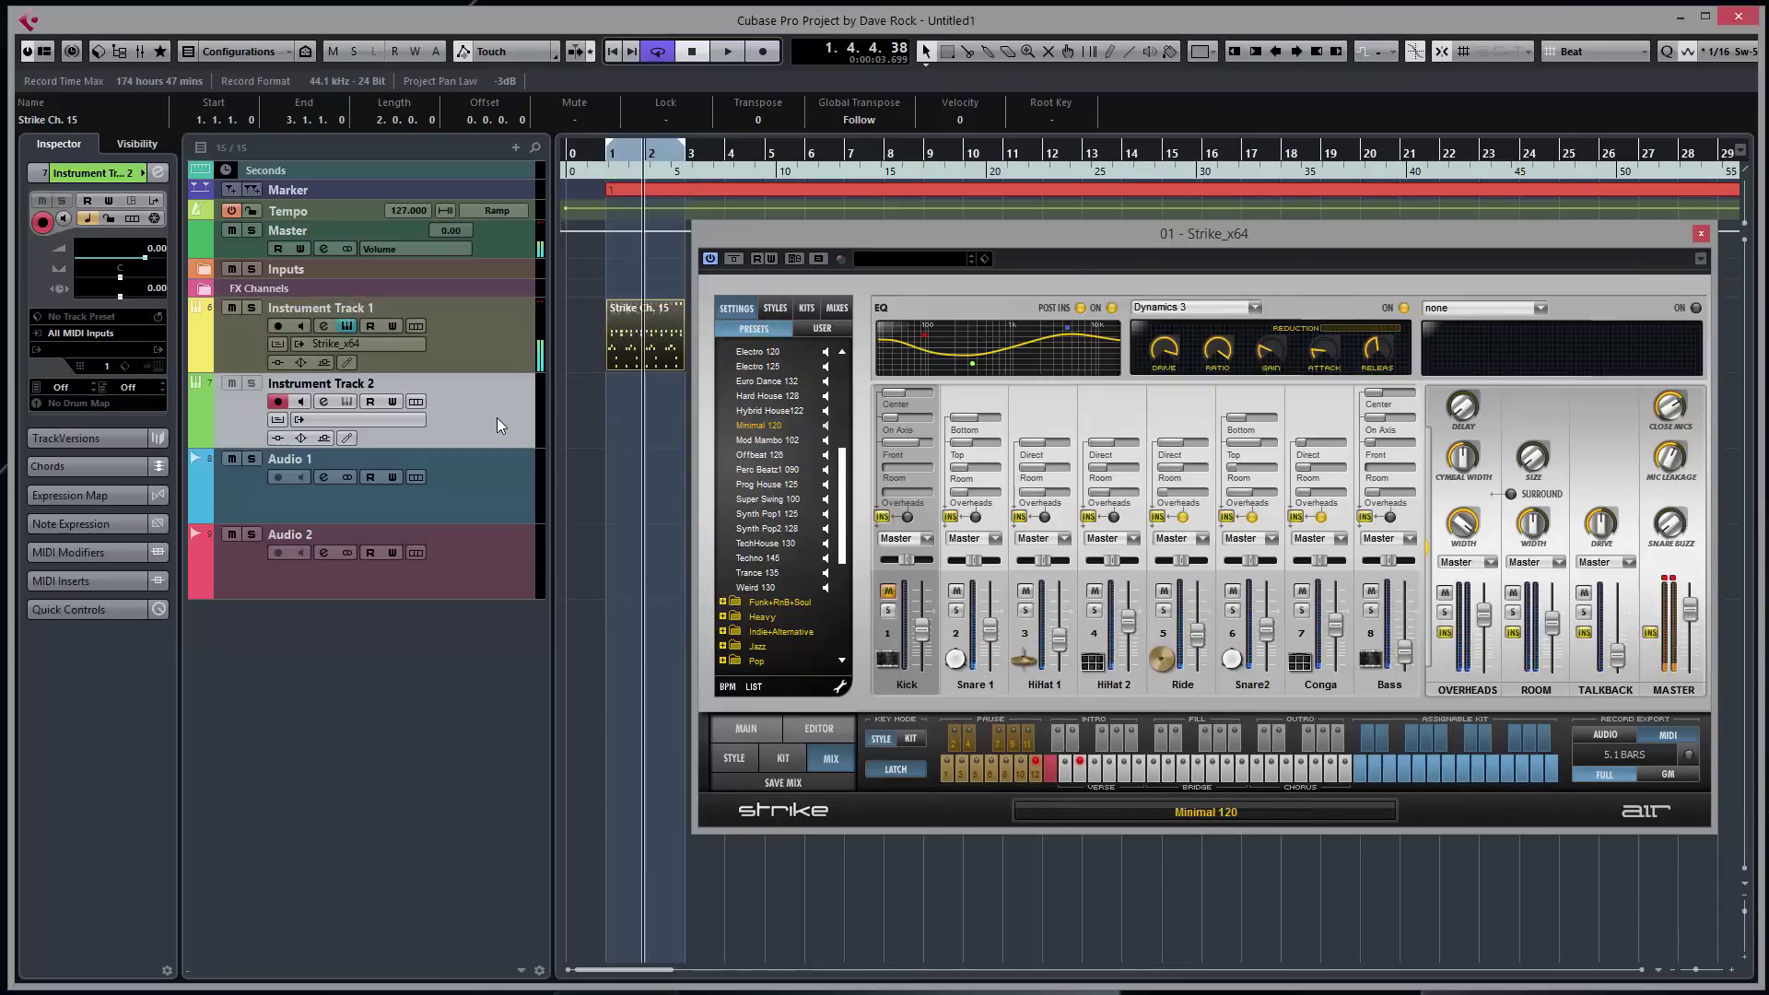
- Load Sonic Academy's KICK Nicky Romero Edition x64 on Instrument Track 2 and bring its window into view
click(376, 421)
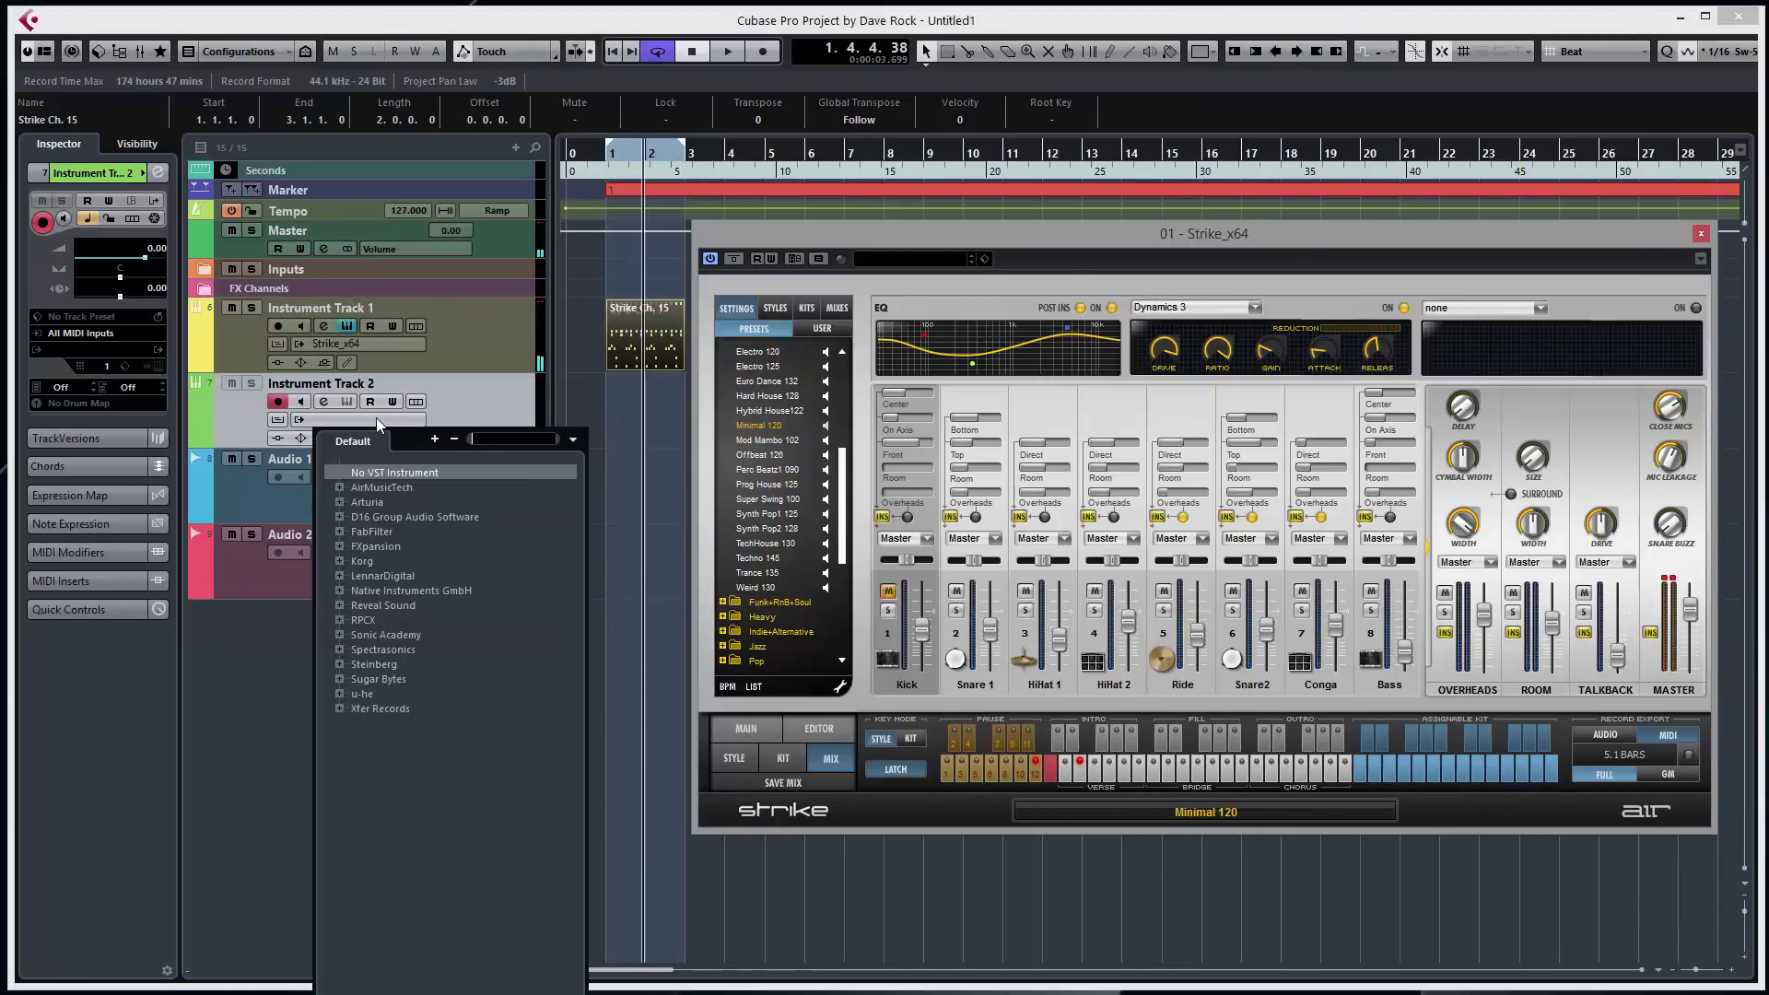
click(339, 635)
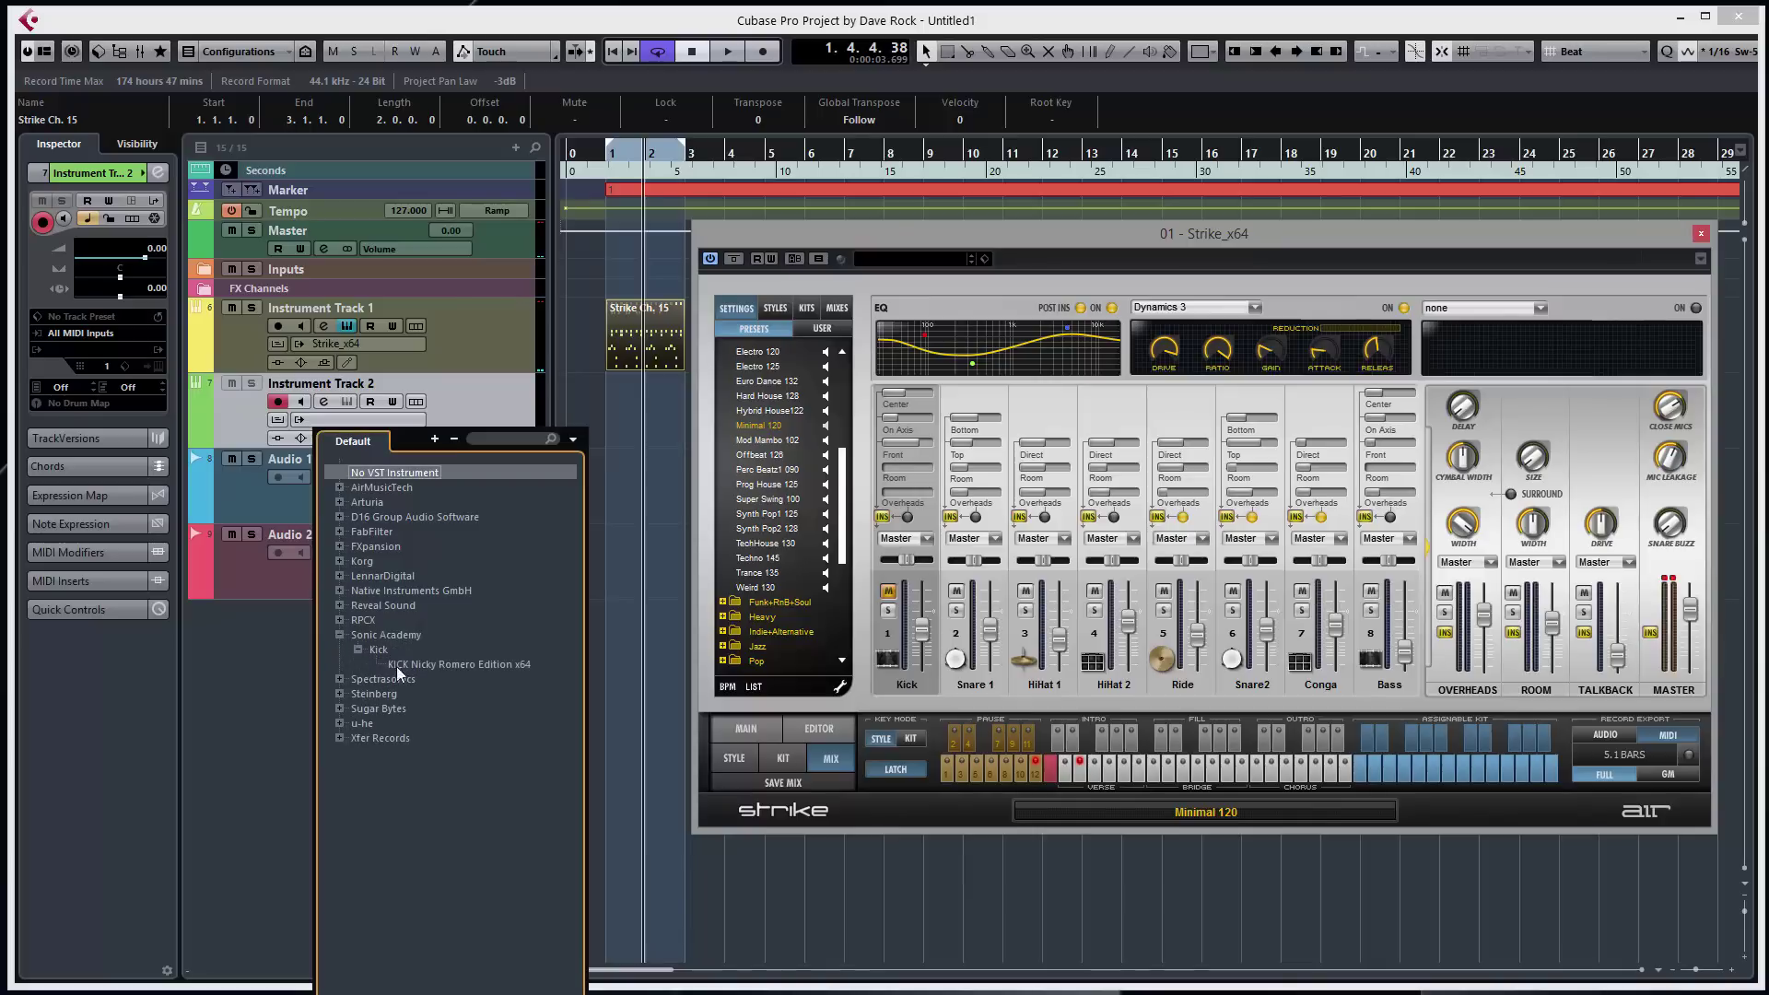
click(451, 665)
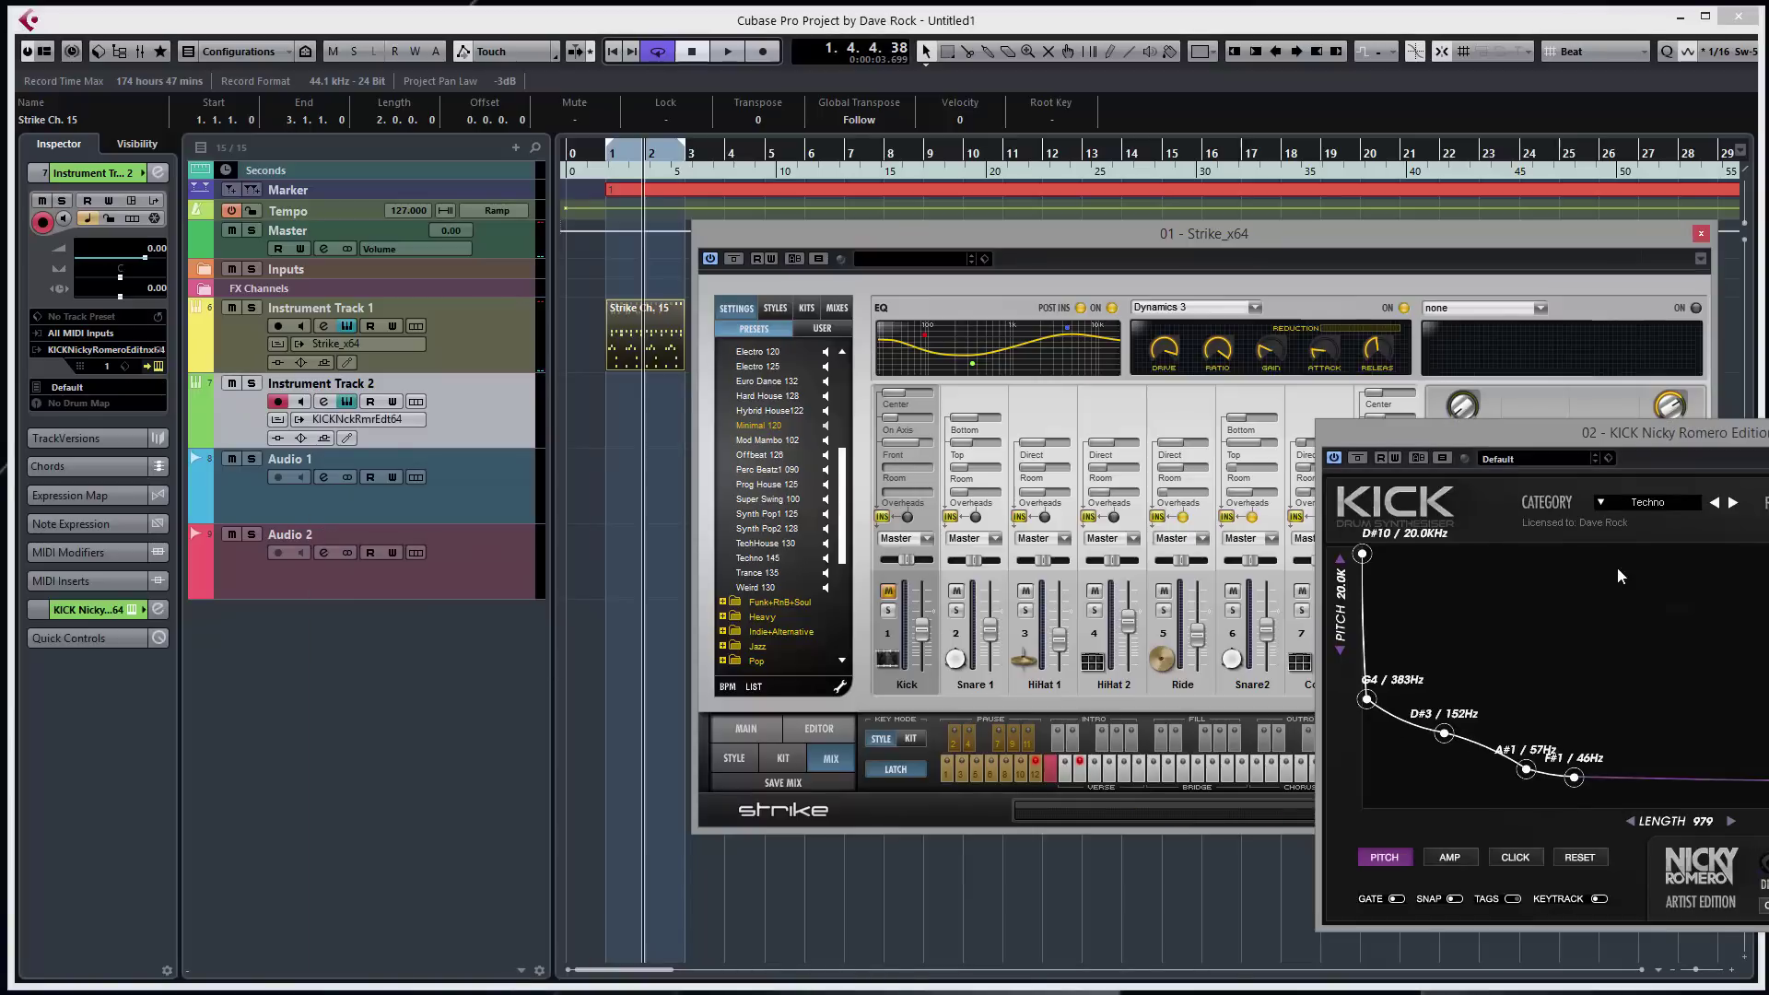
click(1629, 416)
drag(1749, 431, 1321, 396)
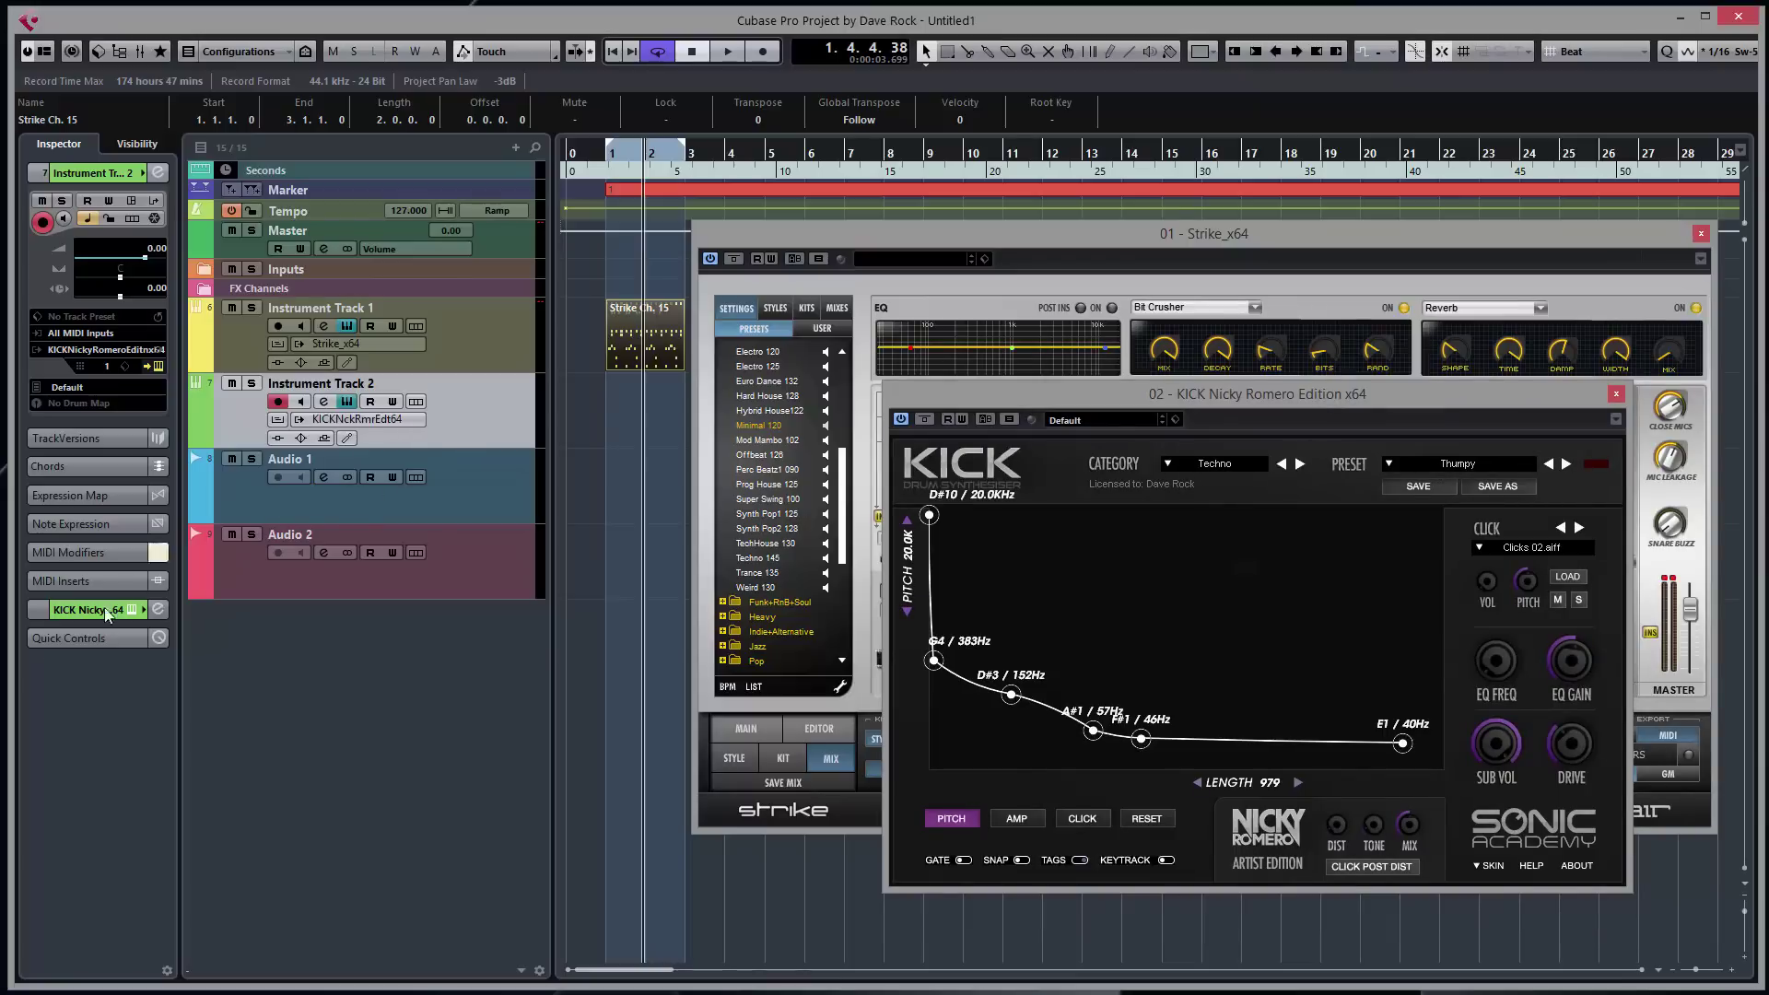
- Add Beat Designer as the first MIDI insert on the kick track
click(83, 581)
click(46, 383)
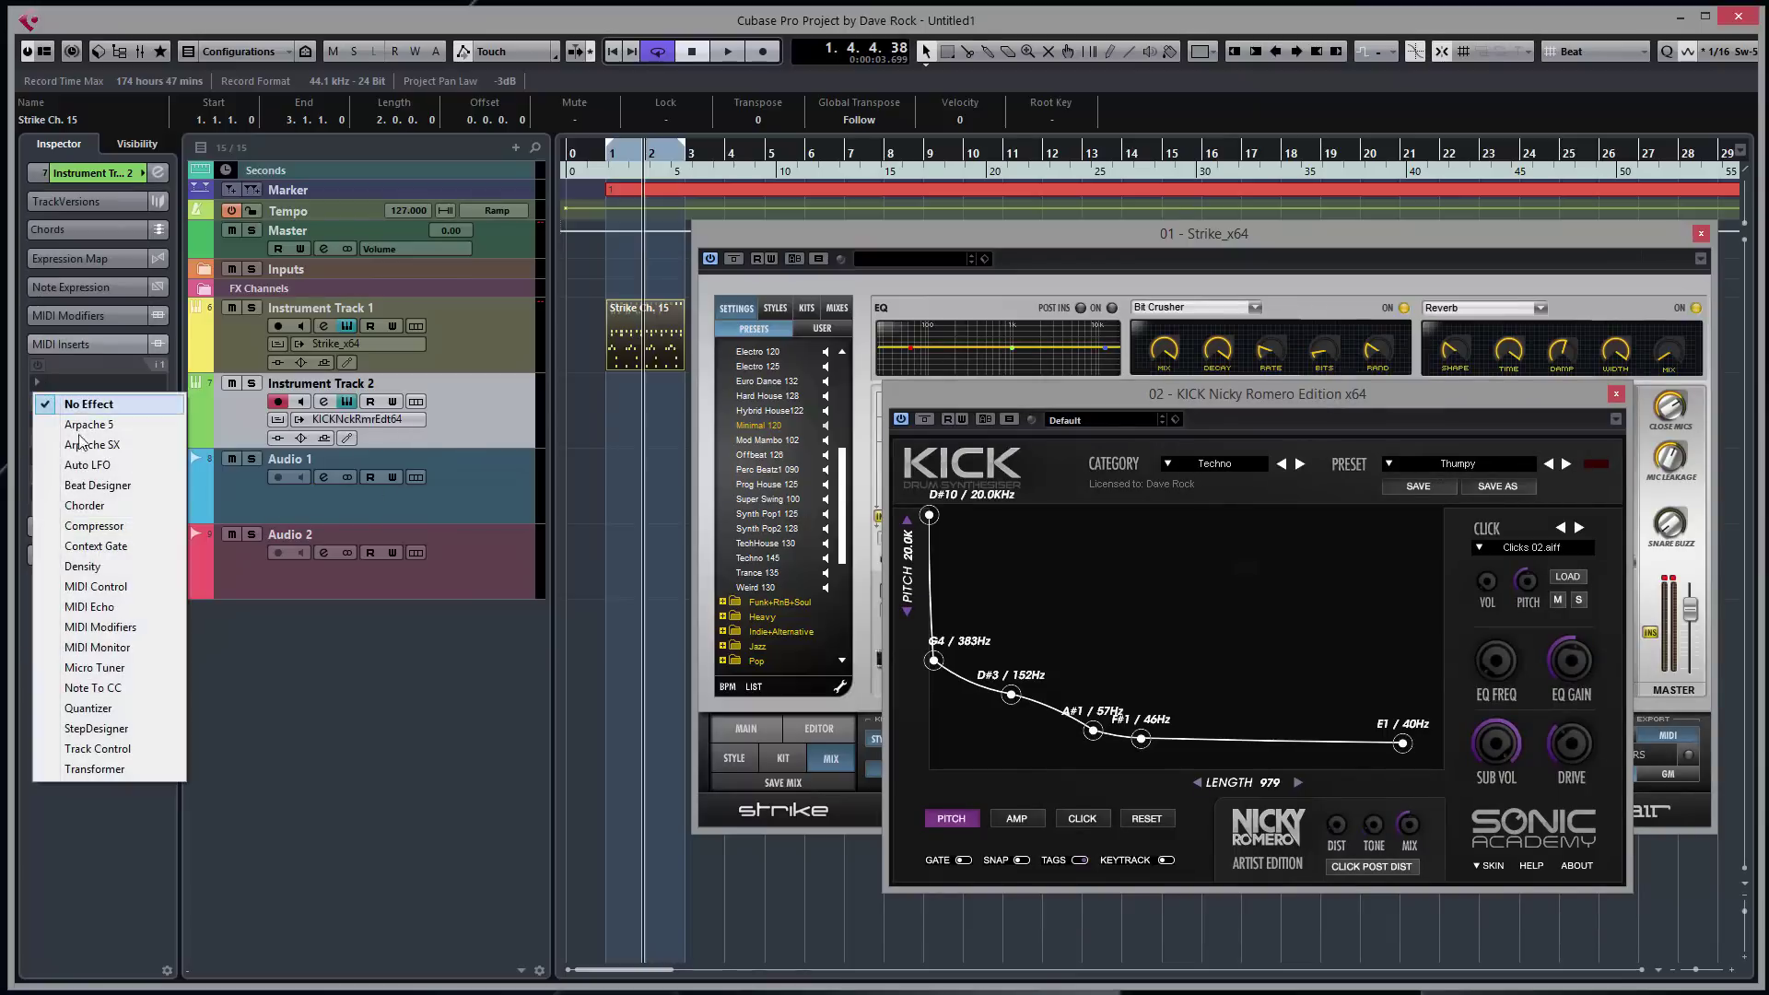
click(108, 490)
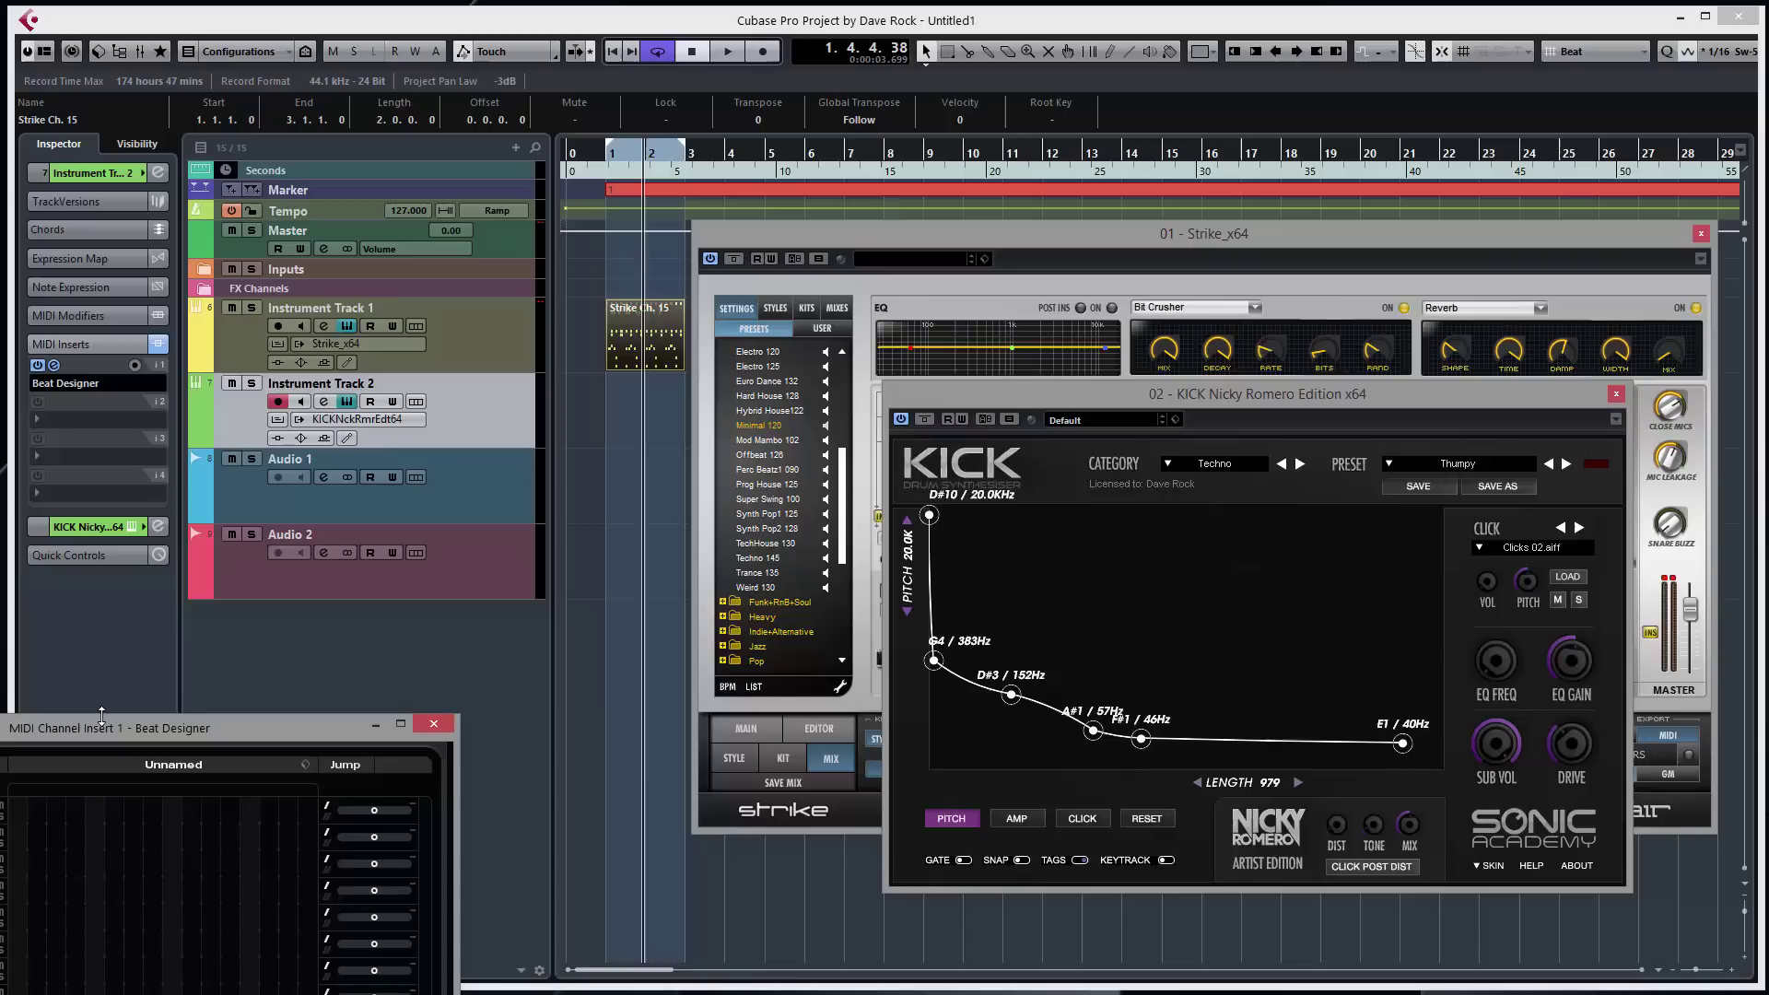
drag(101, 728, 296, 565)
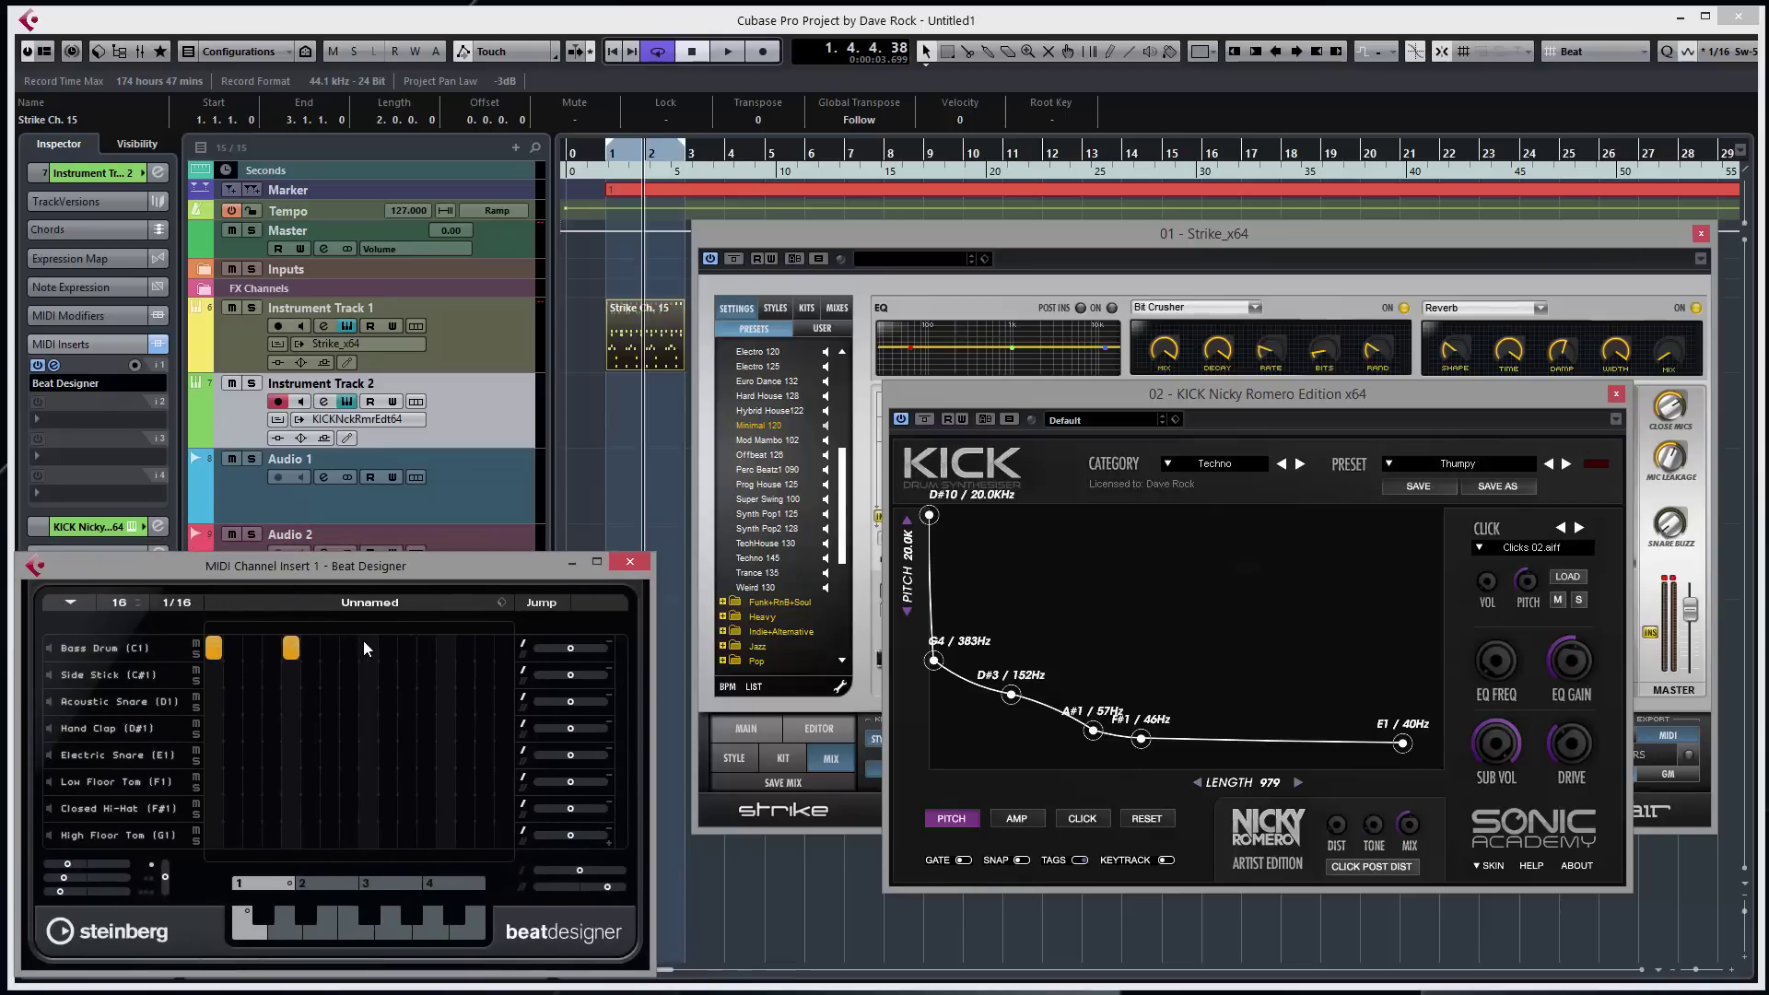
- Place the Beat Designer pattern at bar 1, duplicate it into bar 2, and bypass the insert
drag(319, 921, 608, 433)
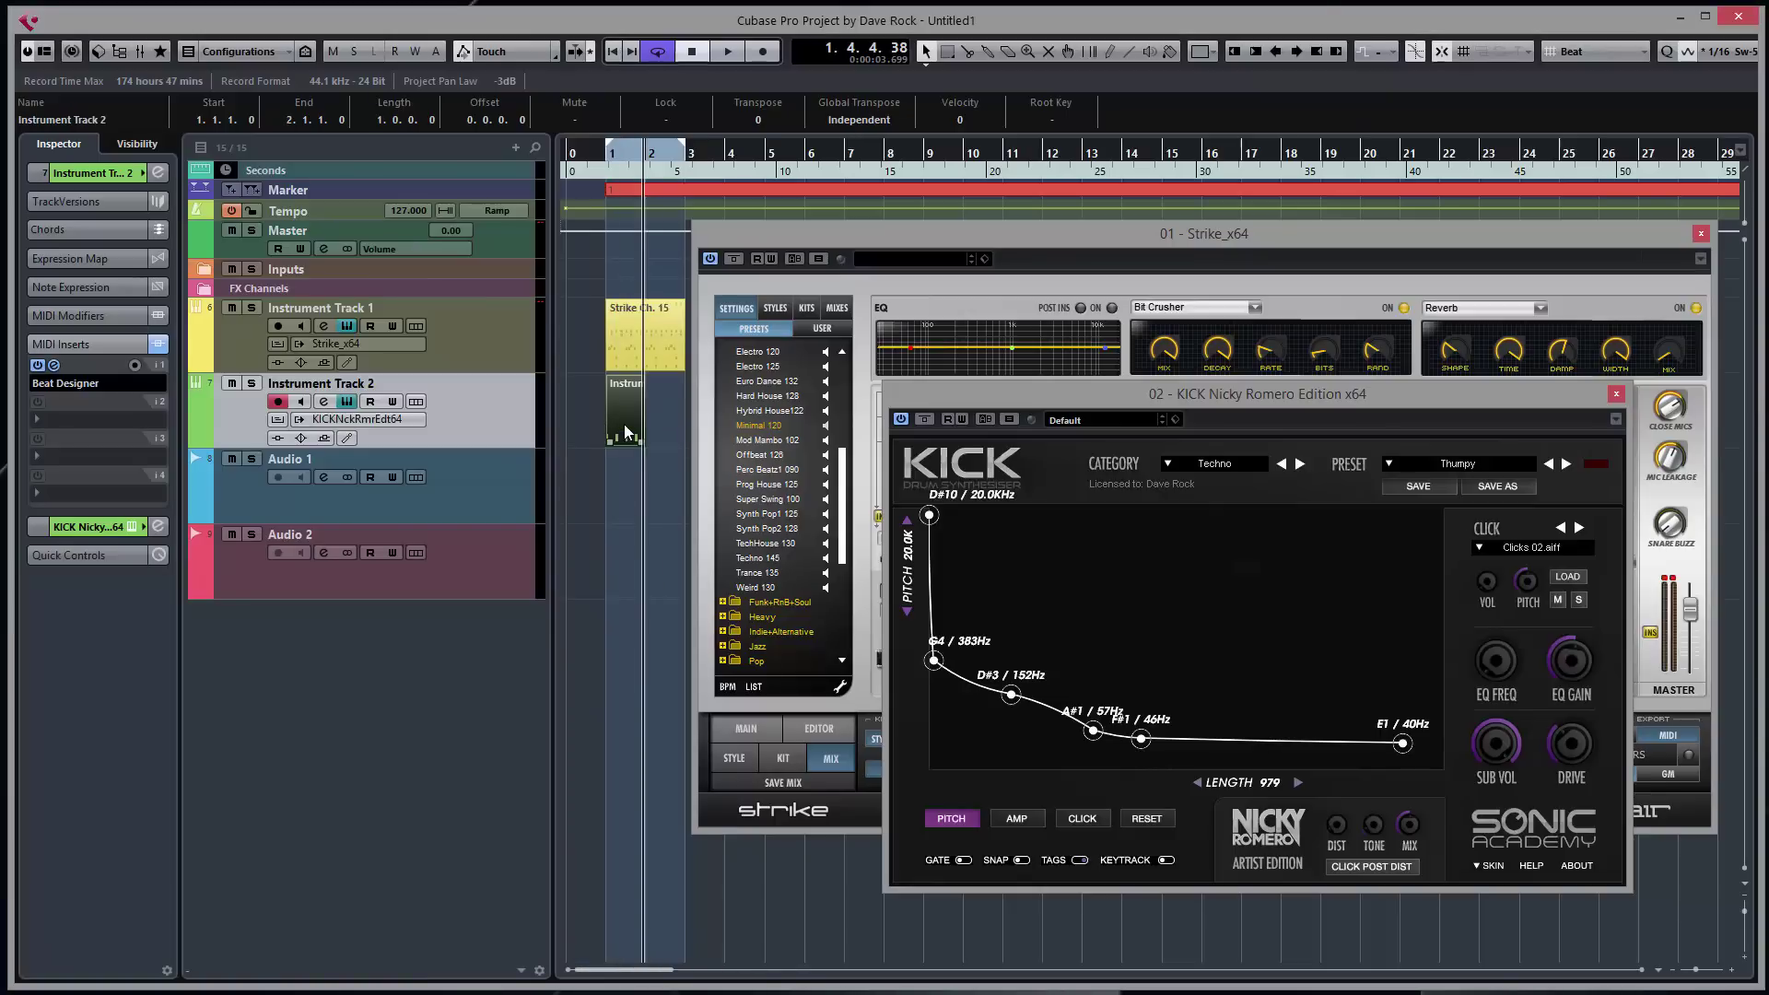
key(ctrl+d)
click(39, 366)
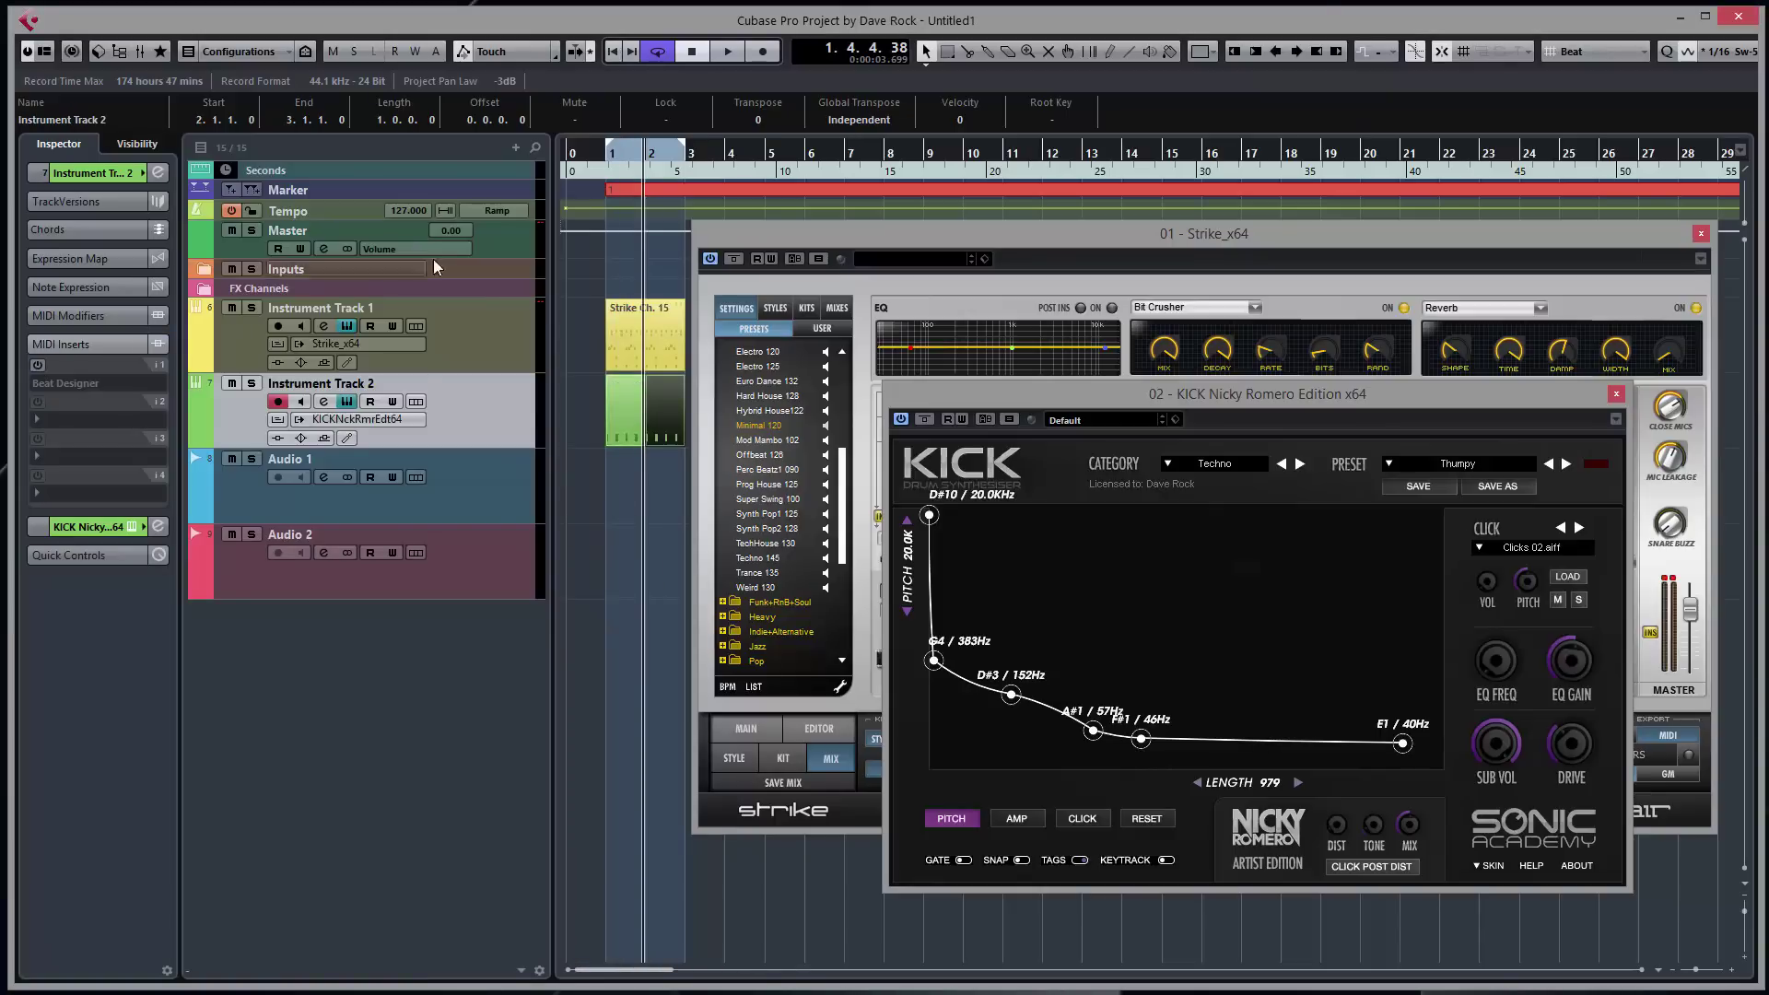
click(582, 159)
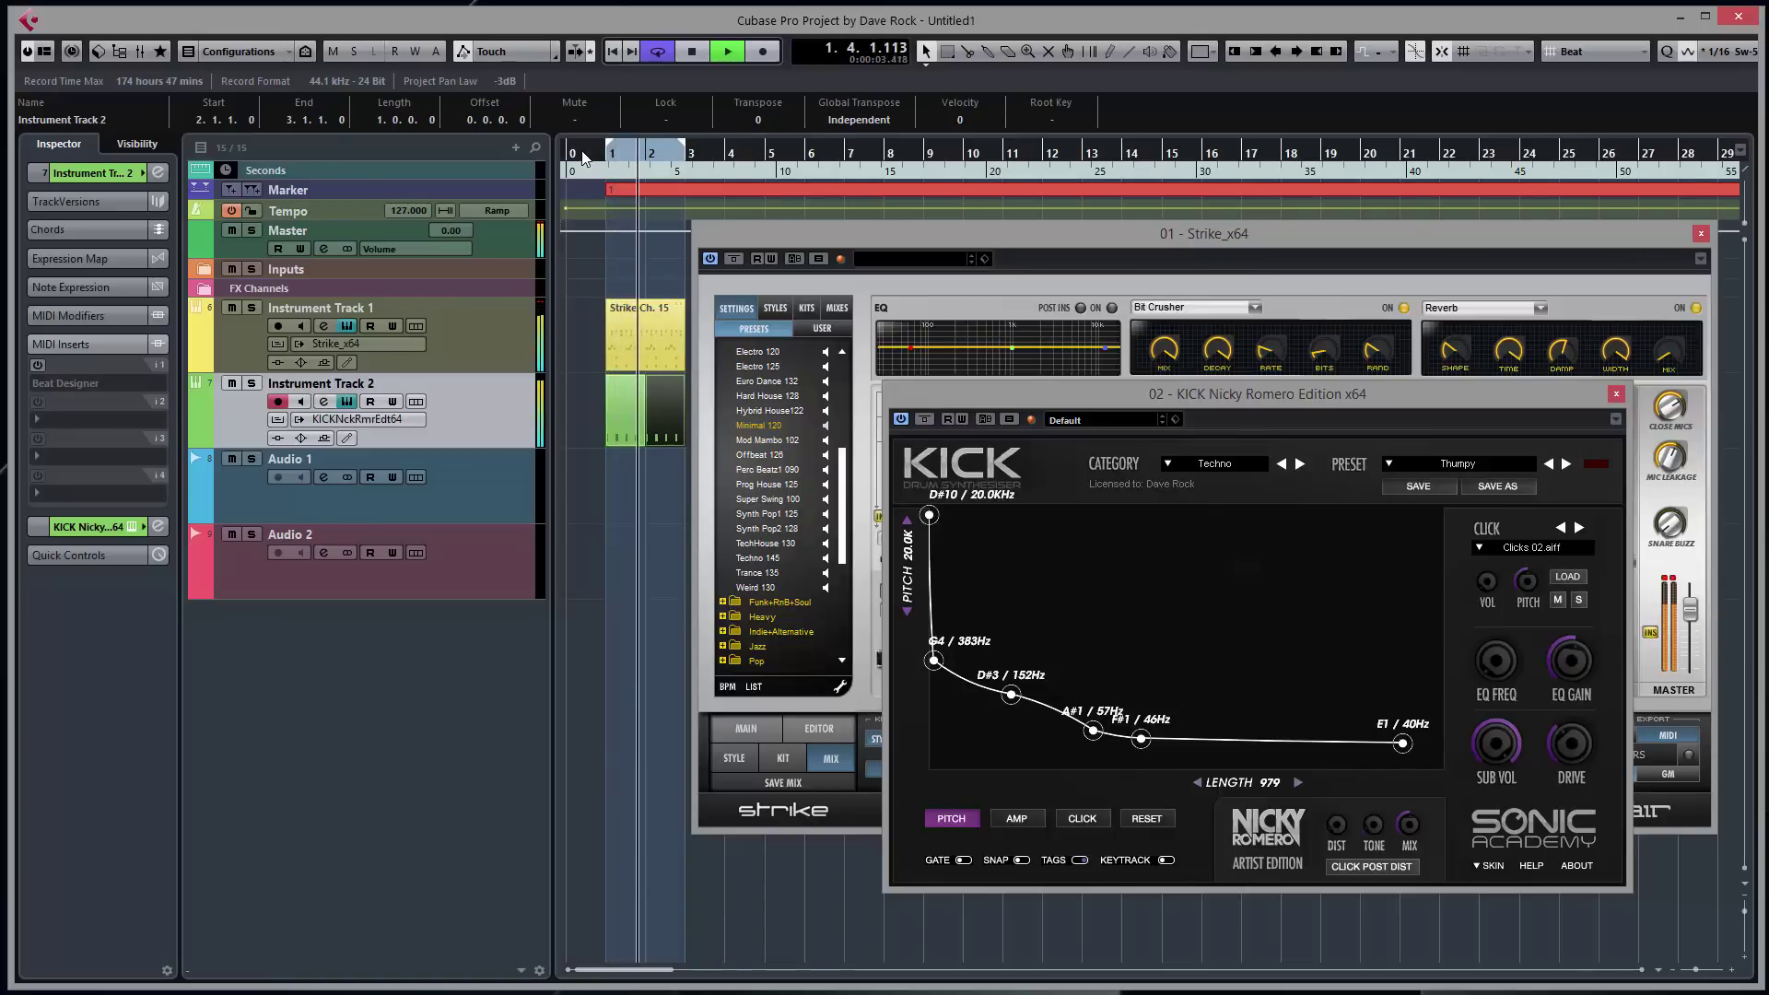
- Set the kick track fader to -5.50 dB and Strike to -3.21 dB, then close KICK
click(74, 524)
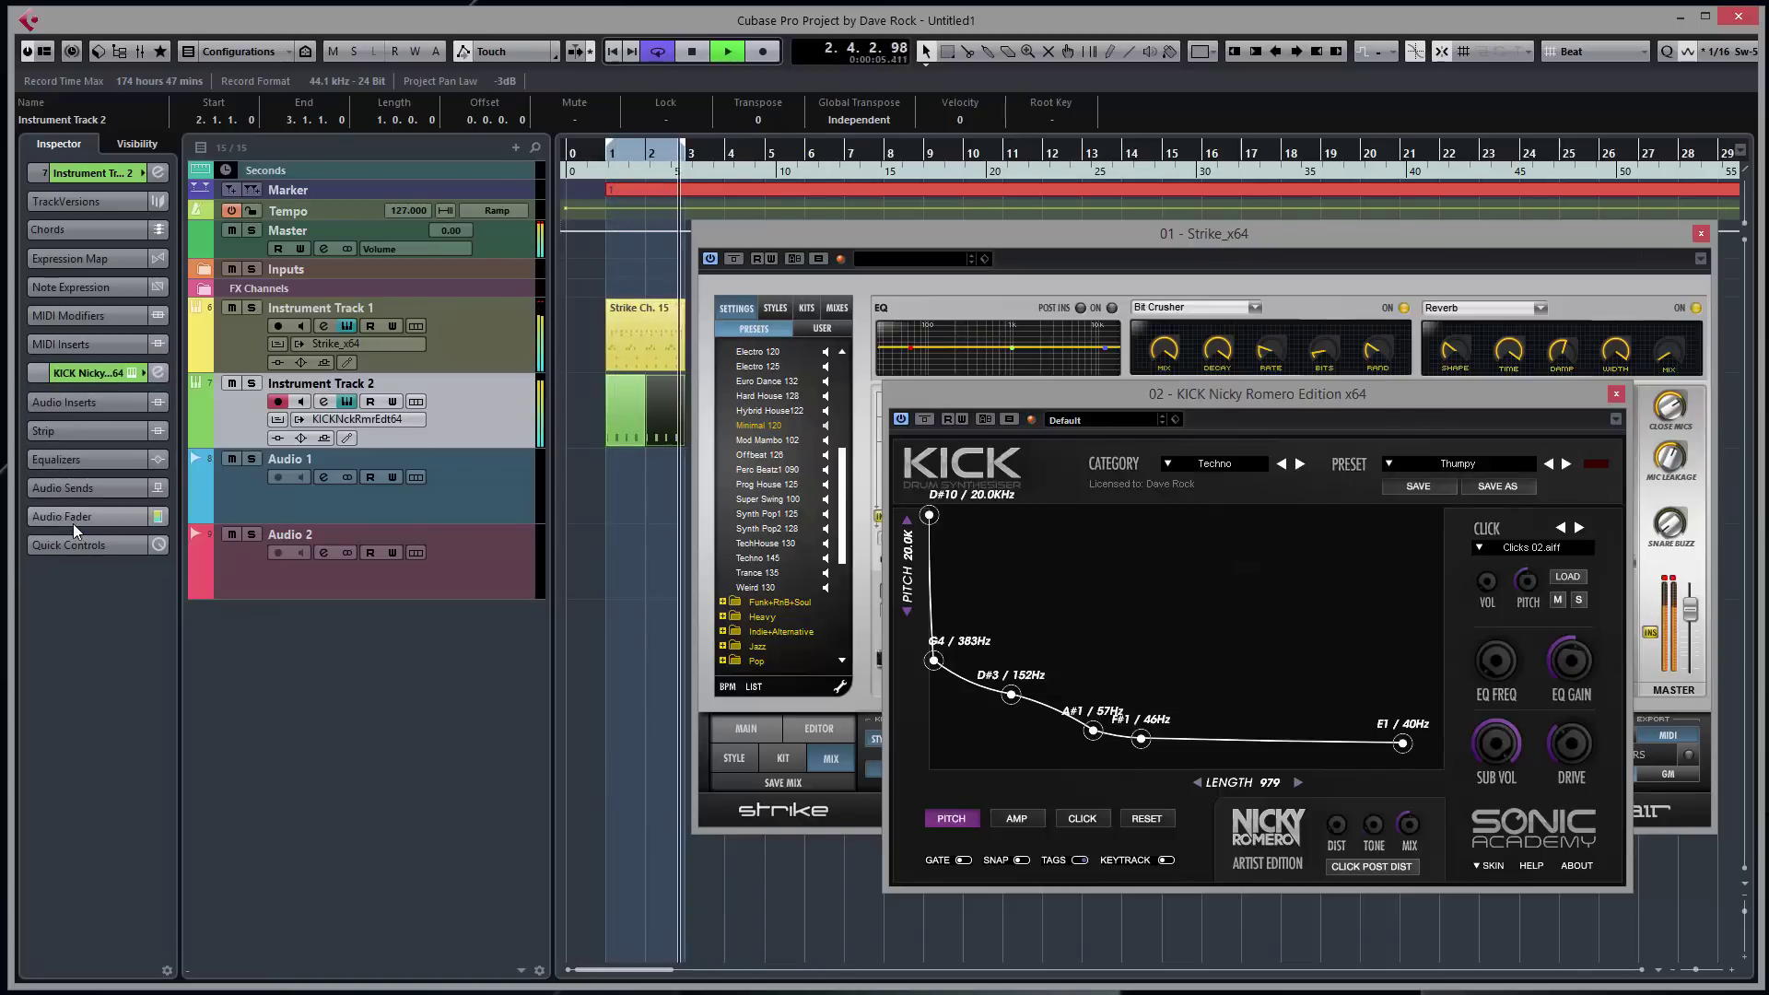
drag(72, 676, 73, 710)
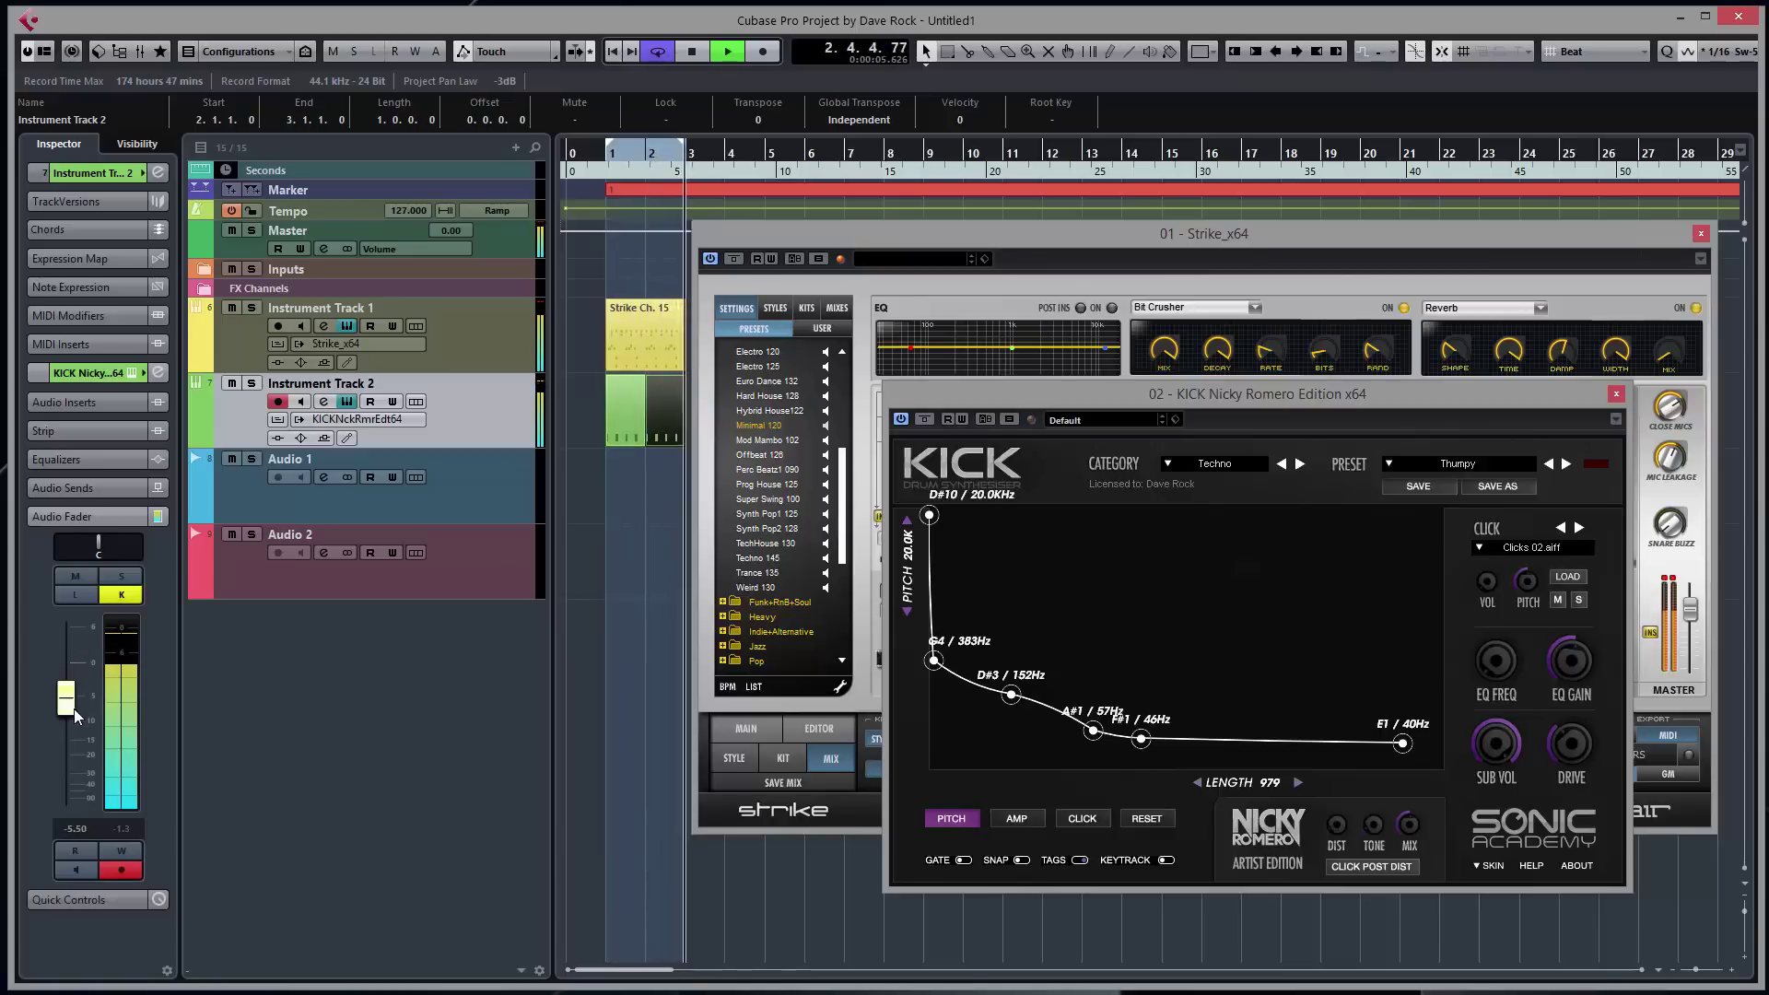
click(502, 347)
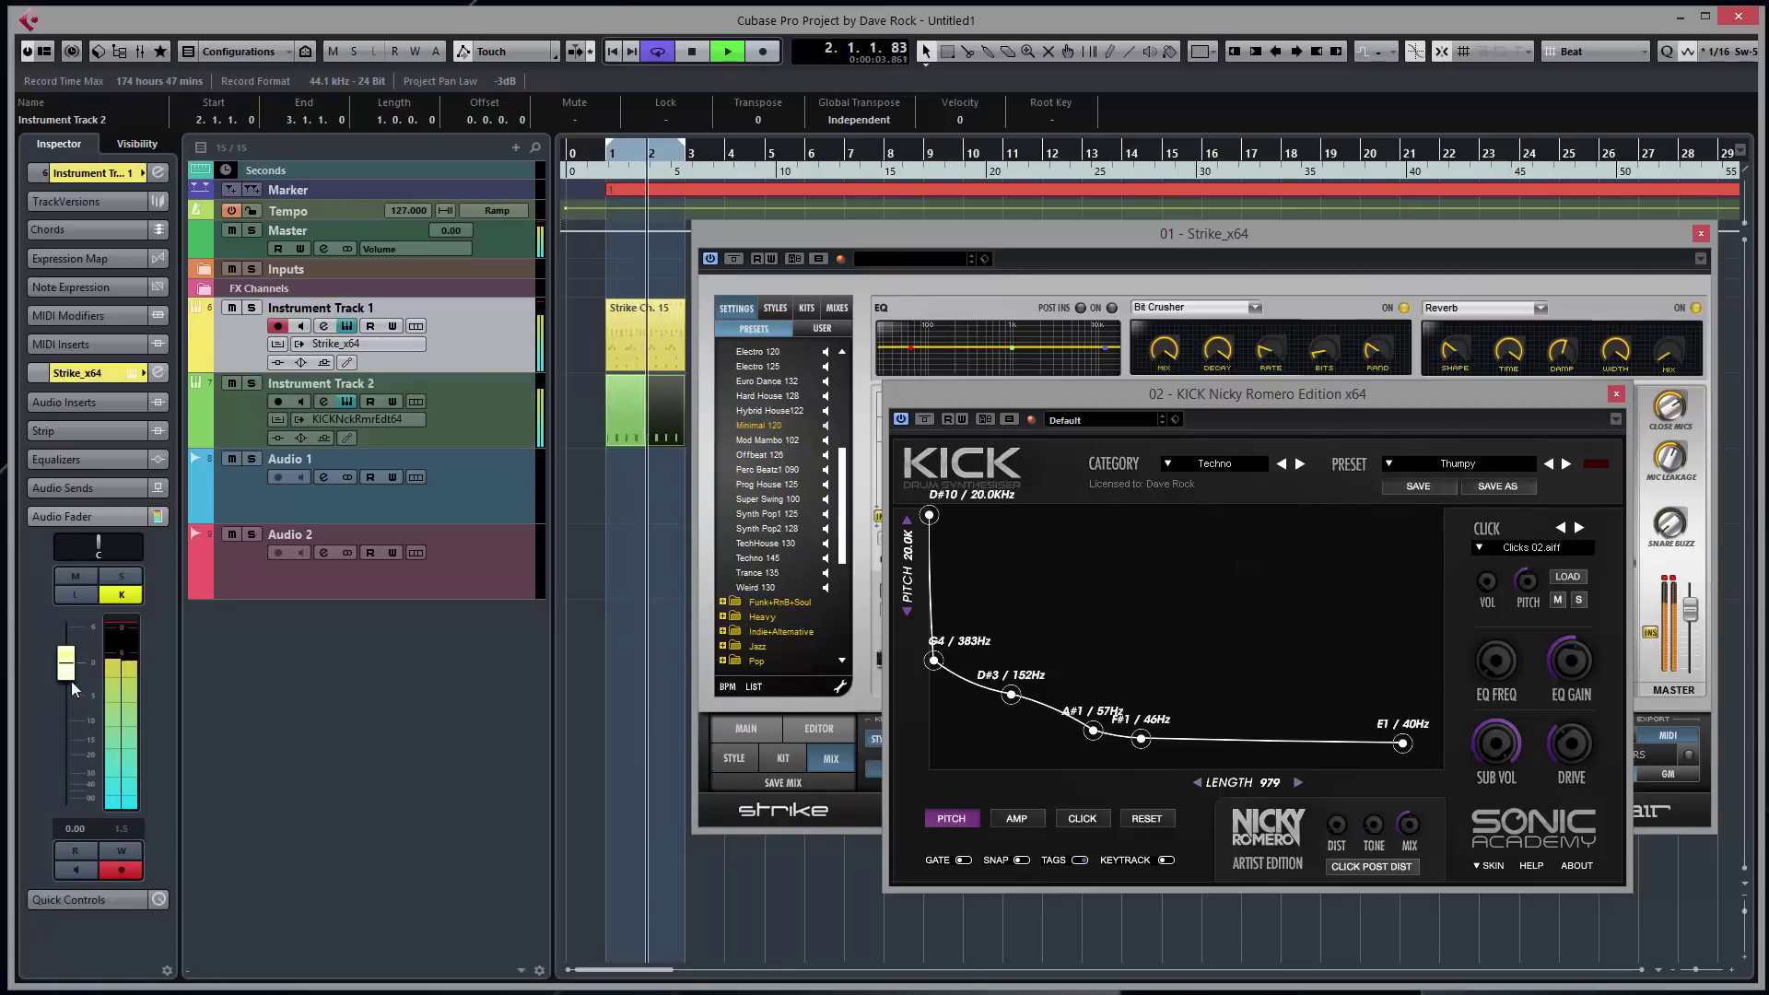
drag(65, 671, 64, 693)
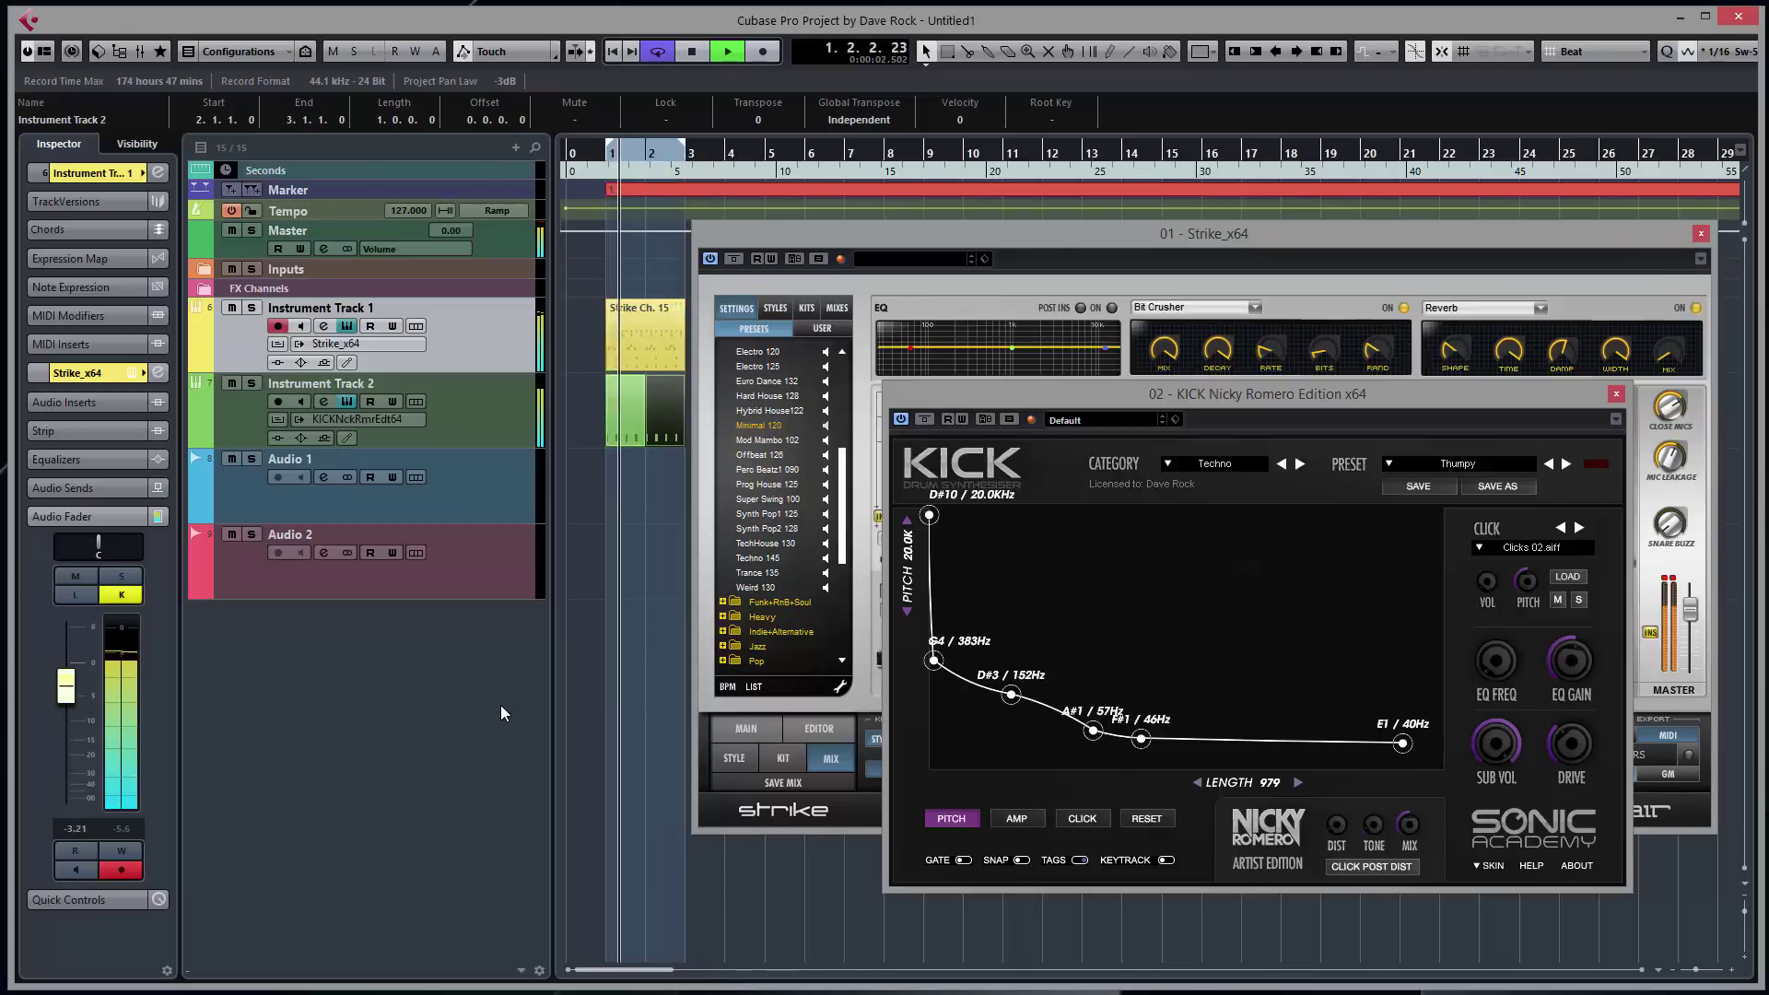
key(space)
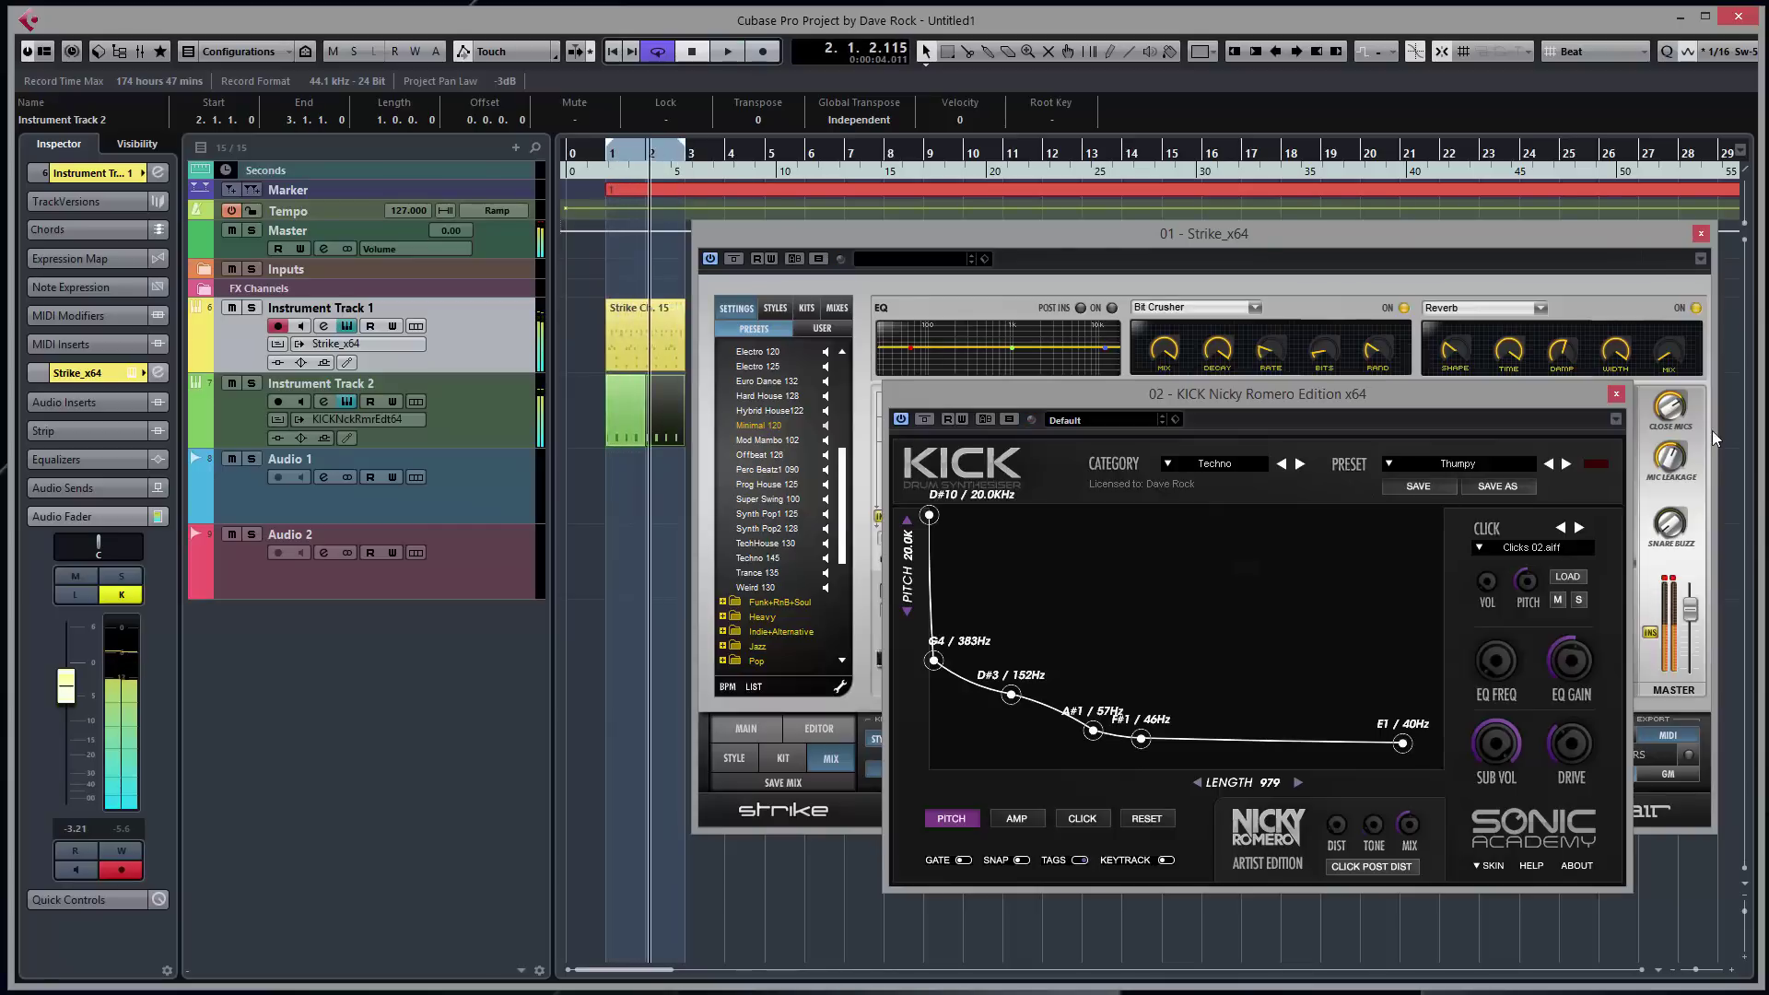
click(1616, 395)
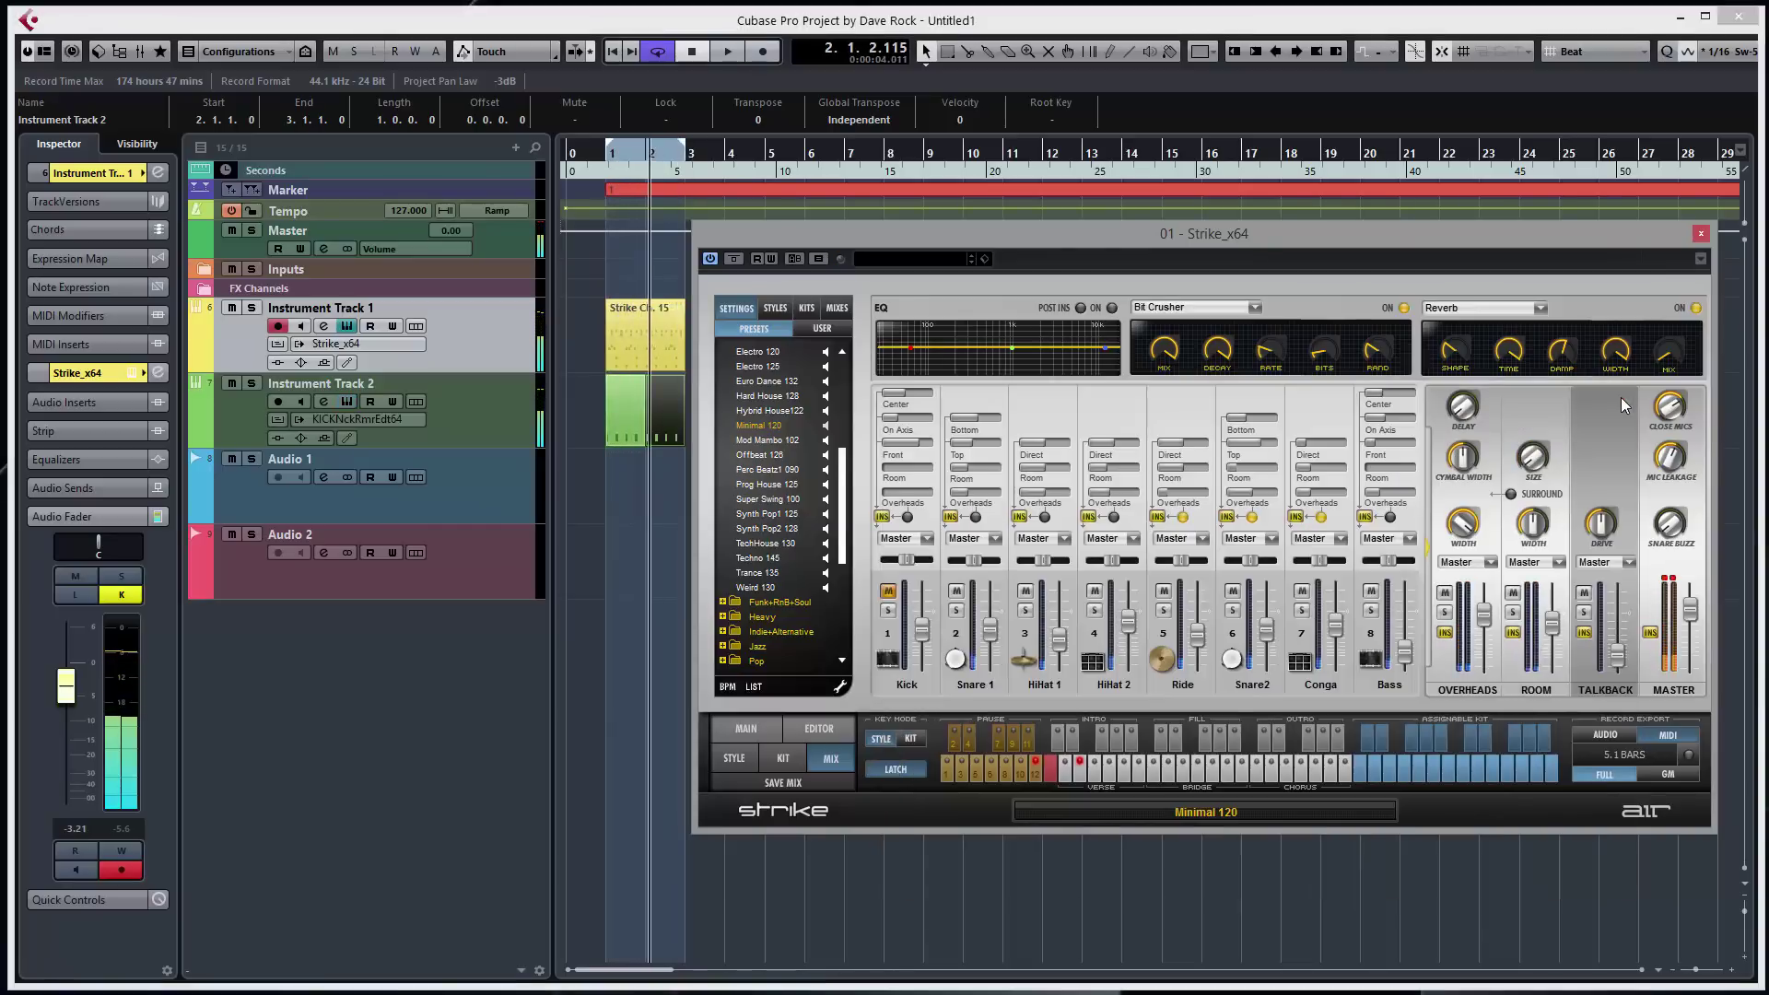
- Close the Strike_x64 plugin window and select Instrument Track 2
click(1700, 233)
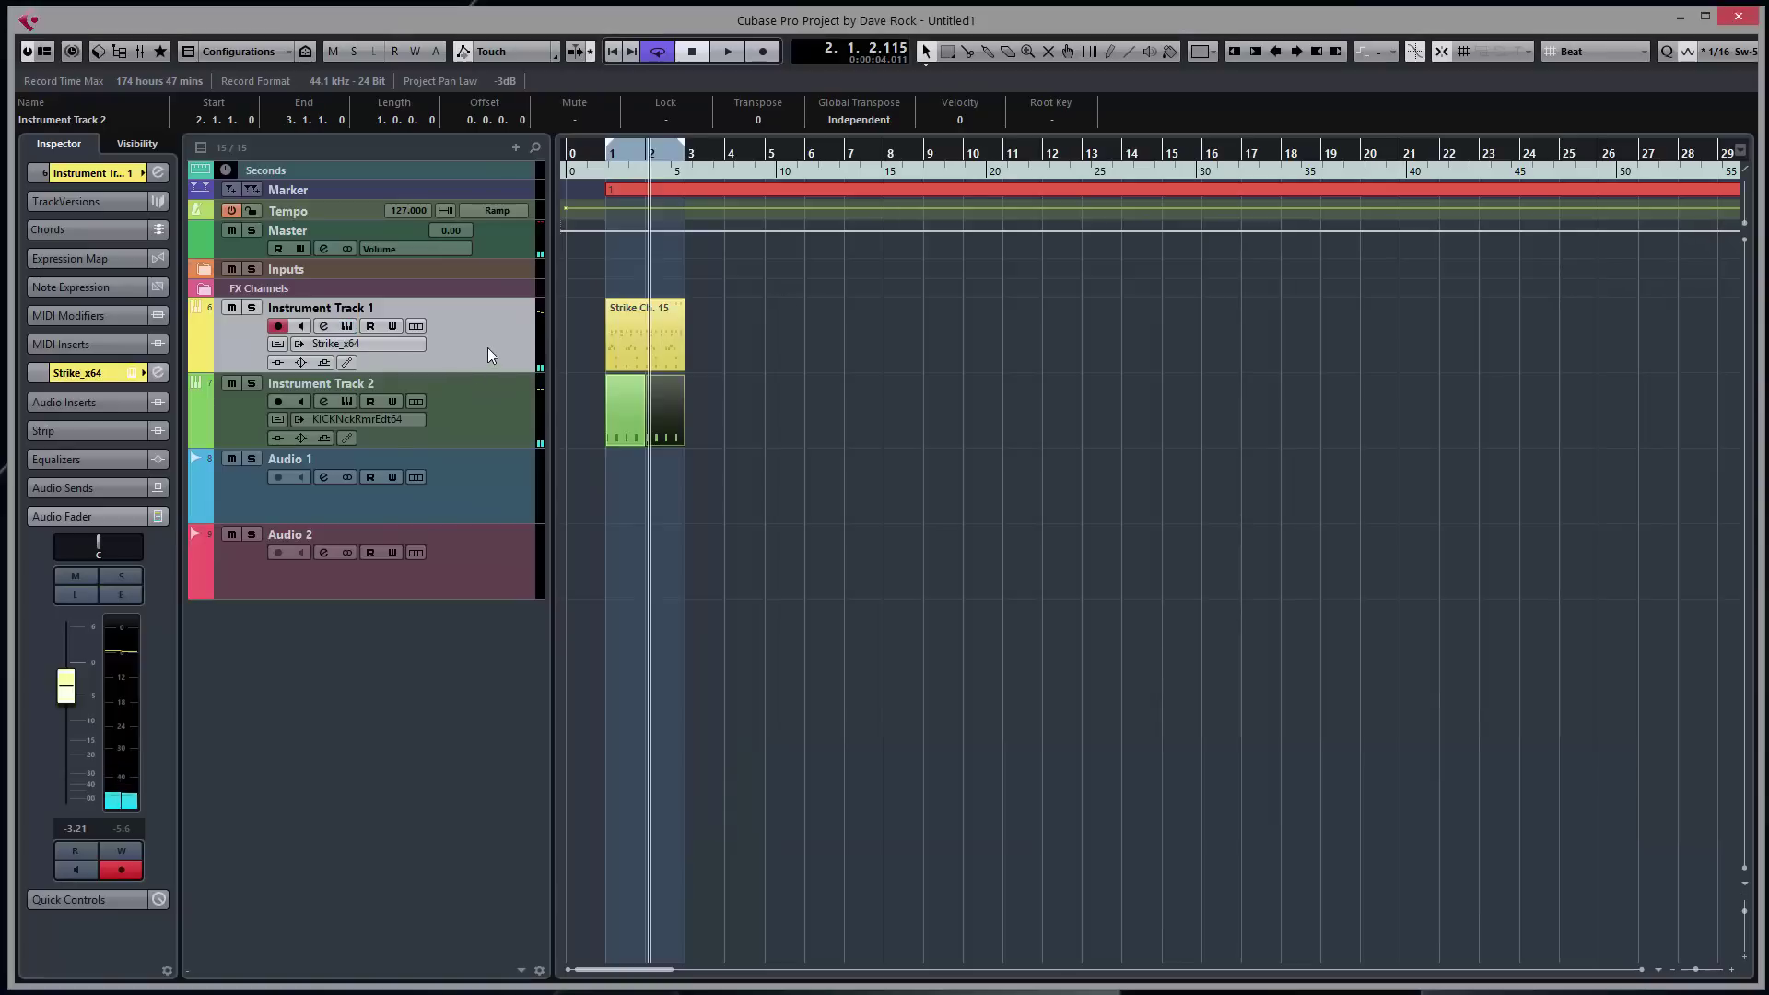
click(486, 426)
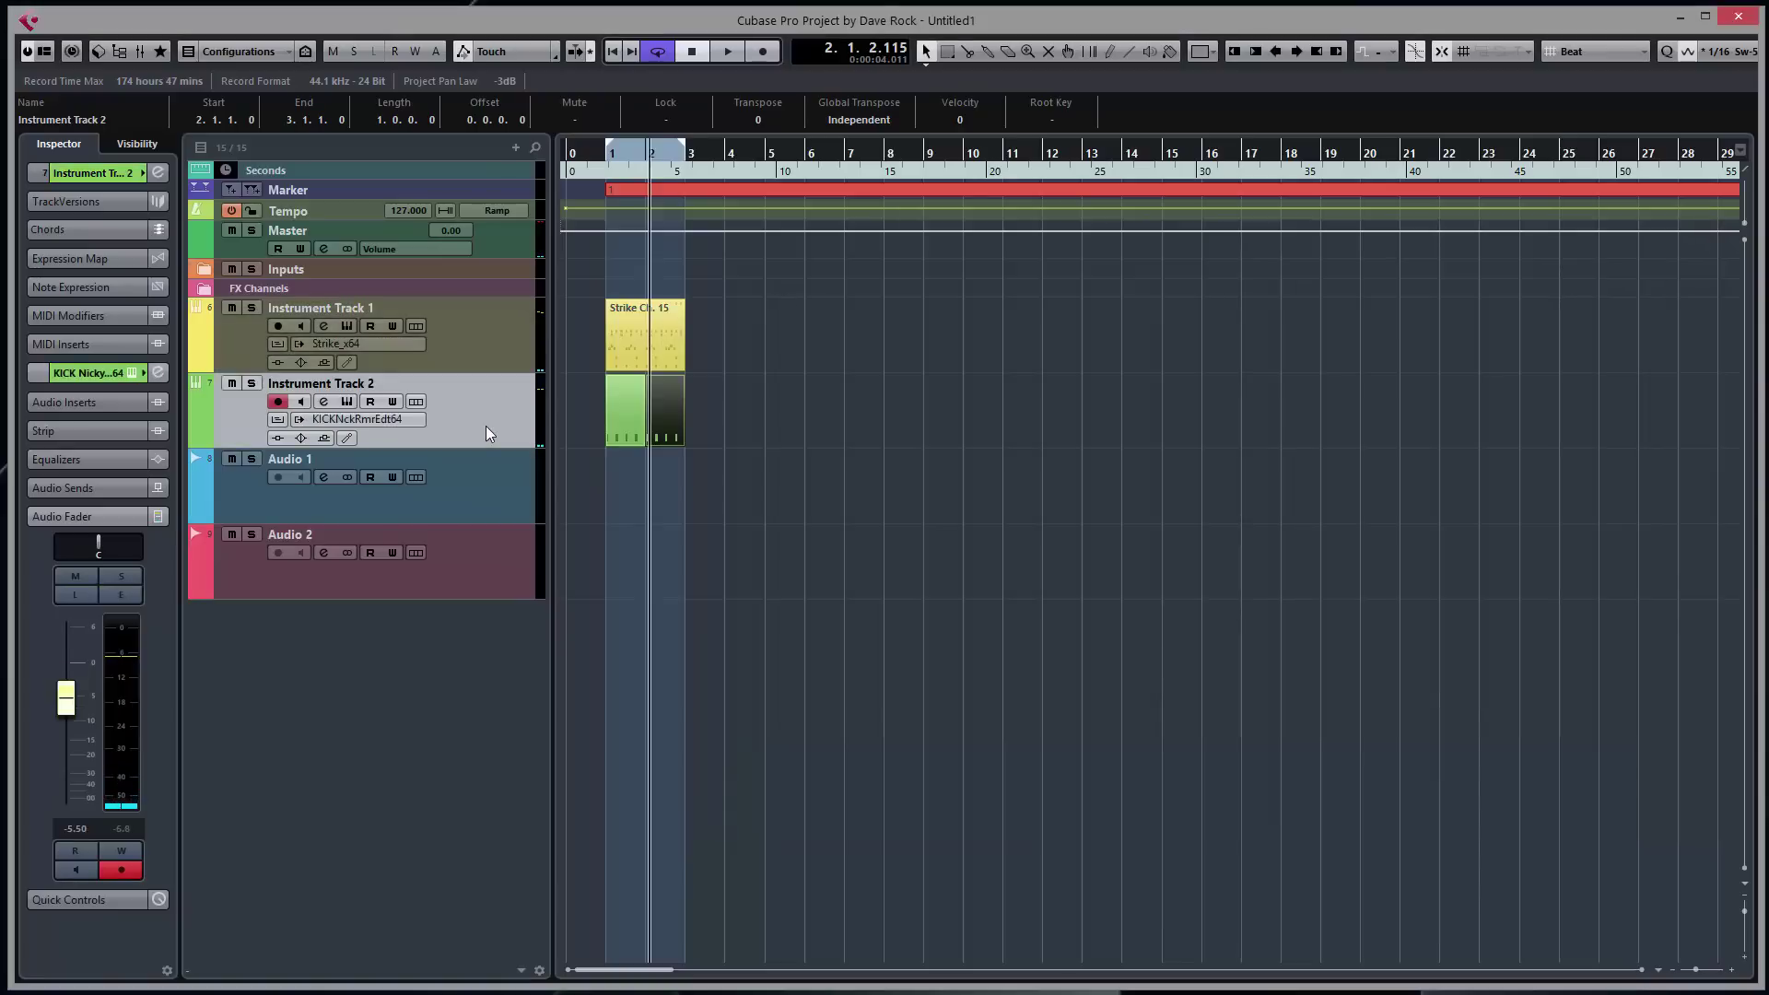